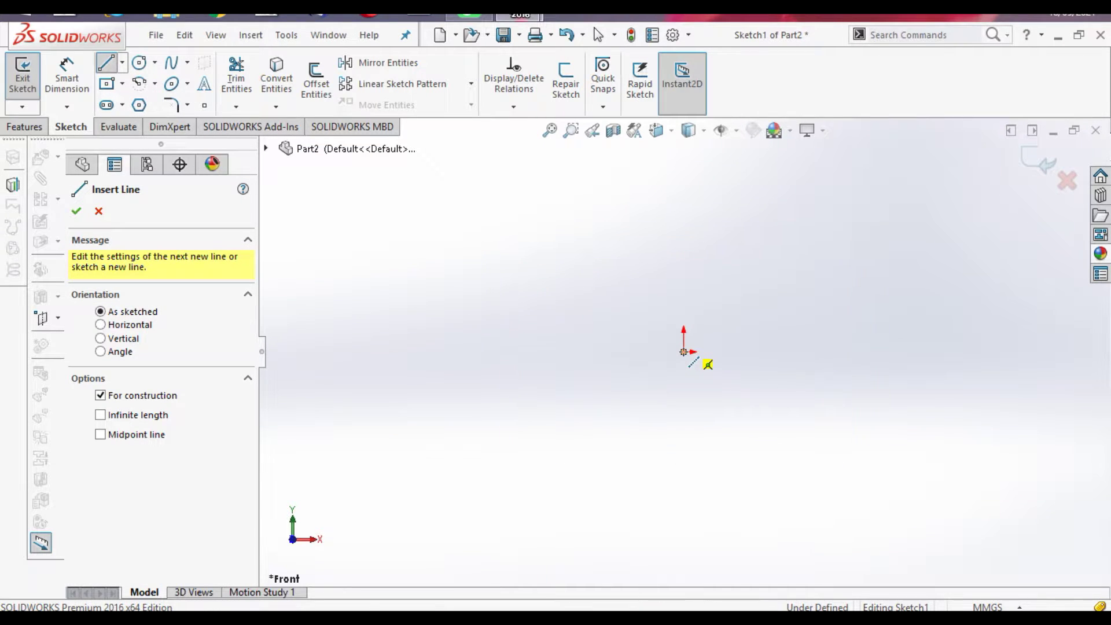
# Sketch a horizontal construction line about 132 mm long starting at the origin
pyautogui.click(684, 352)
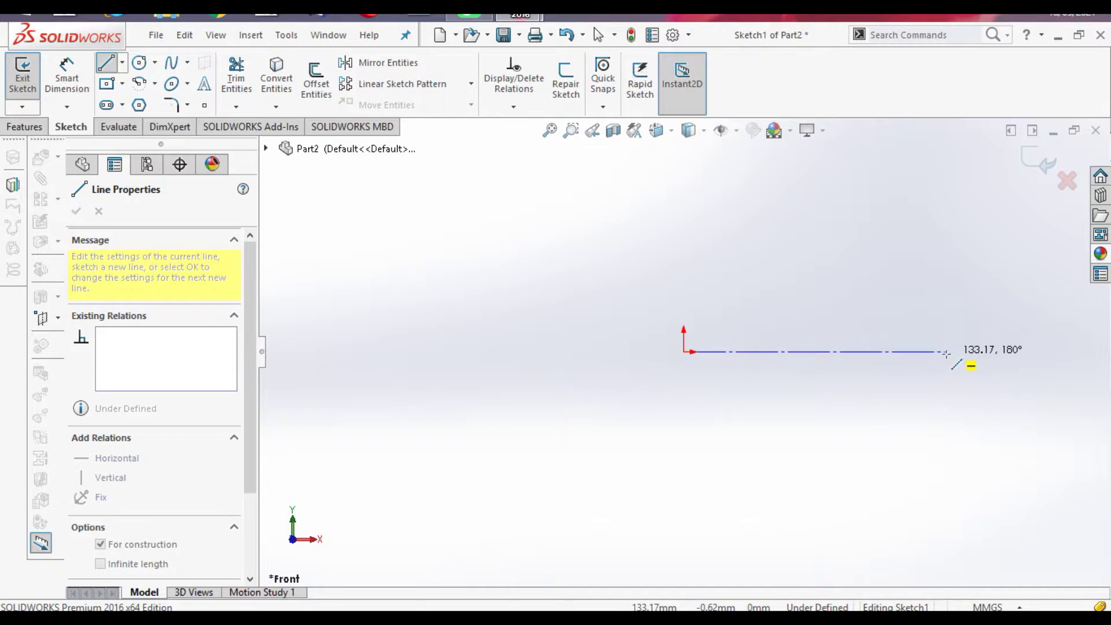
pyautogui.click(946, 352)
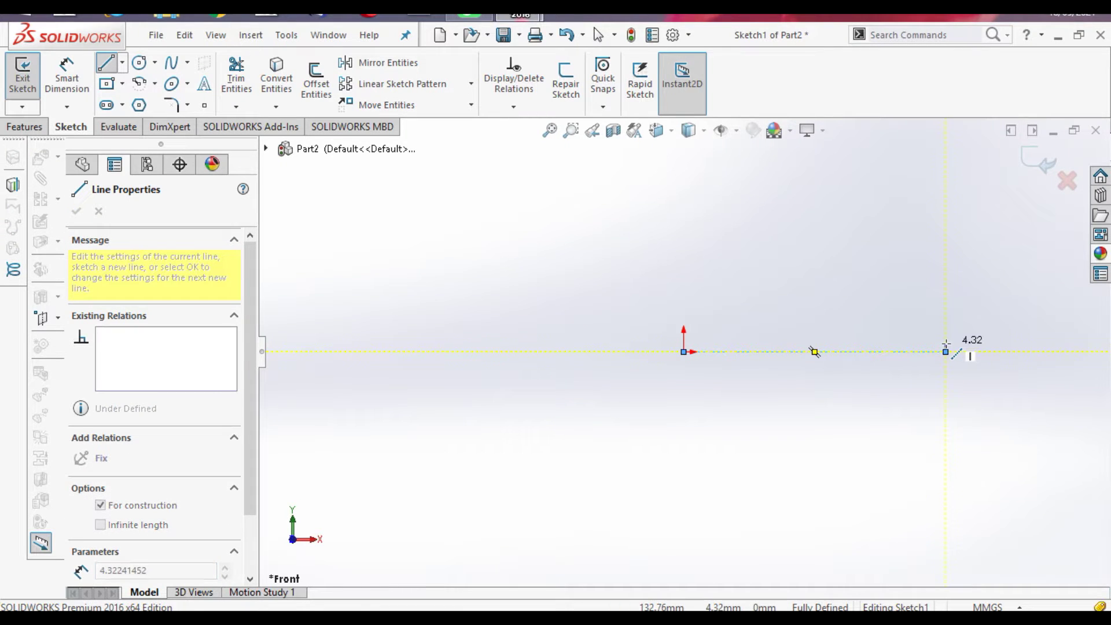
pyautogui.rightClick(946, 345)
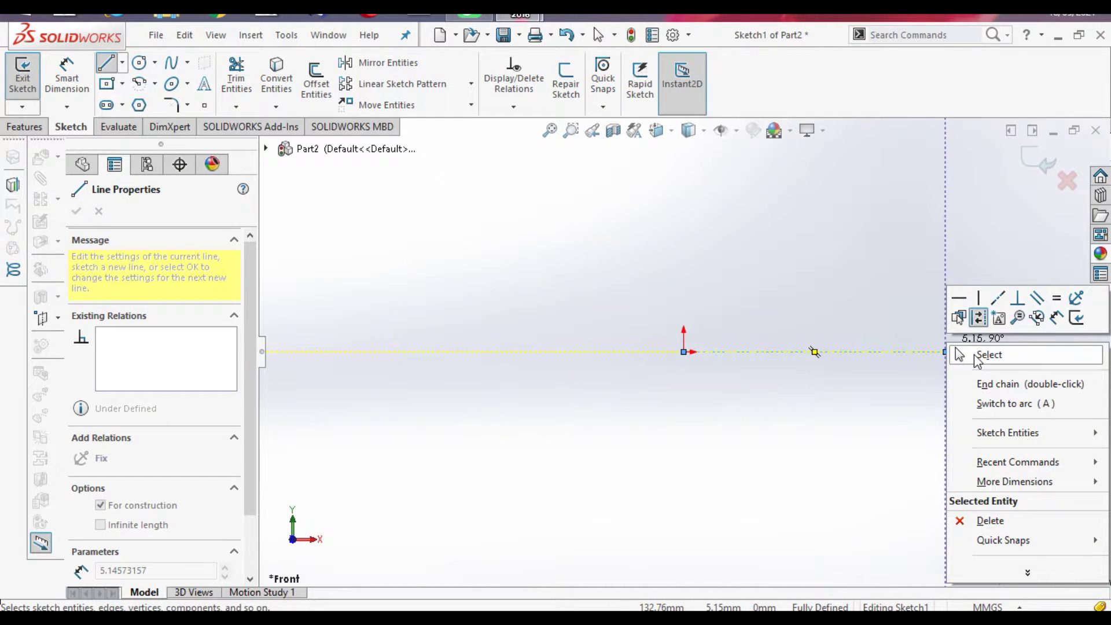
pyautogui.click(978, 355)
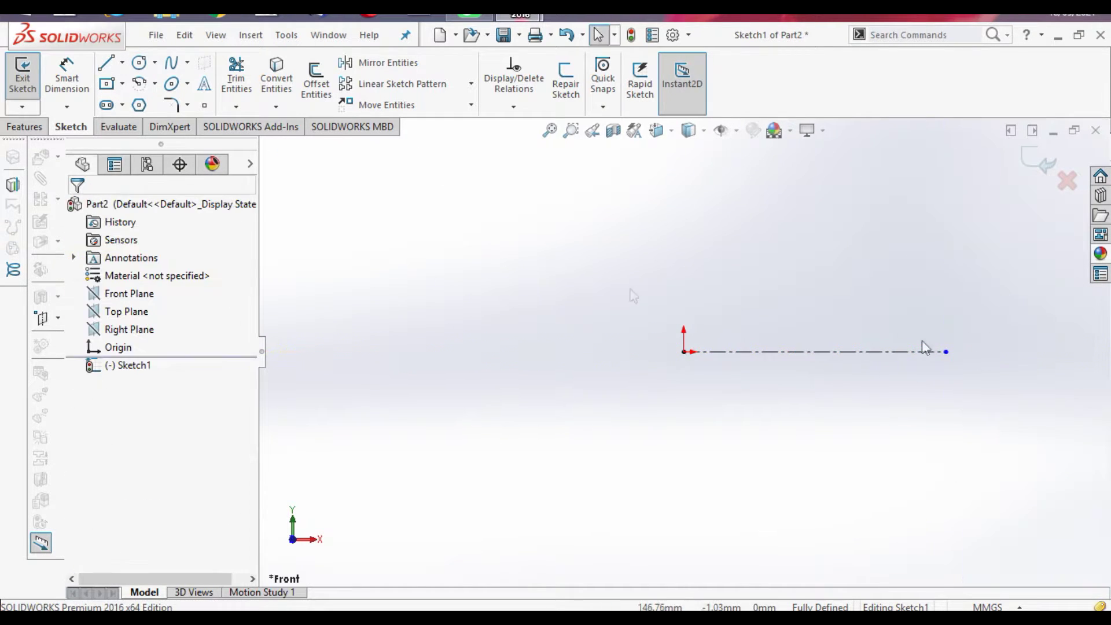
# Sketch a closed C-shaped profile of straight lines above the centerline, about 85 mm wide and 71 mm tall, with its notch opening away from the origin side
pyautogui.click(105, 66)
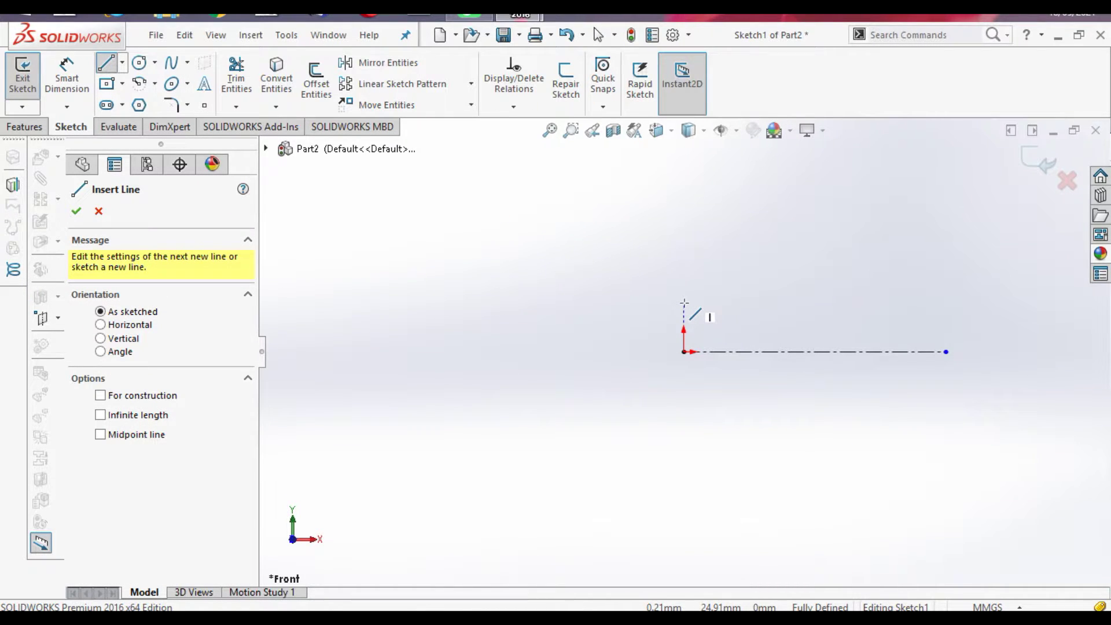
pyautogui.click(684, 304)
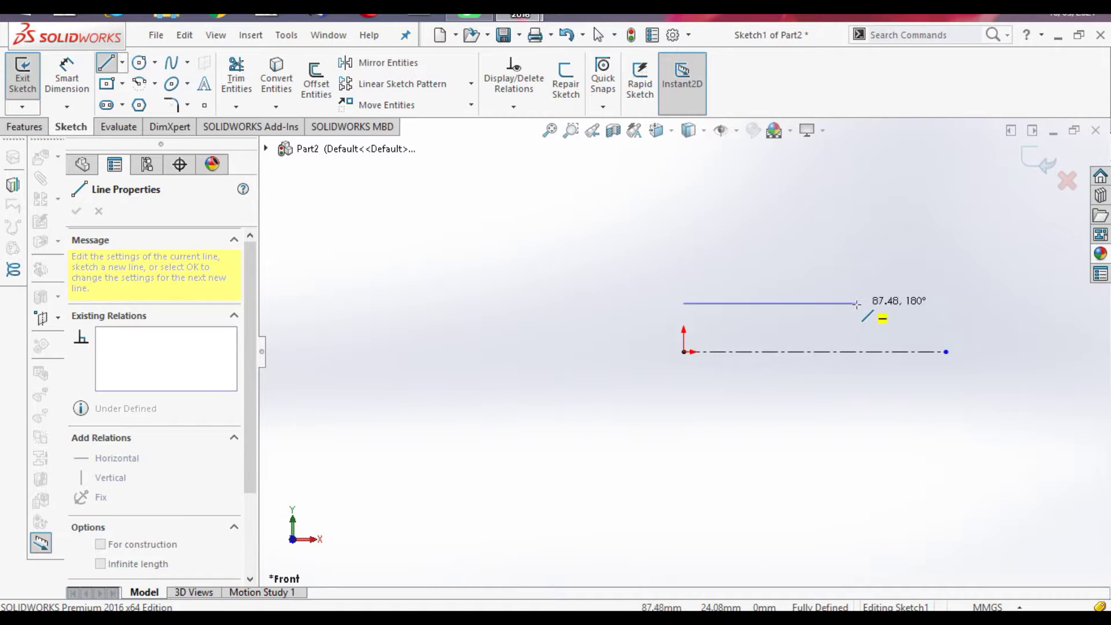
pyautogui.click(852, 302)
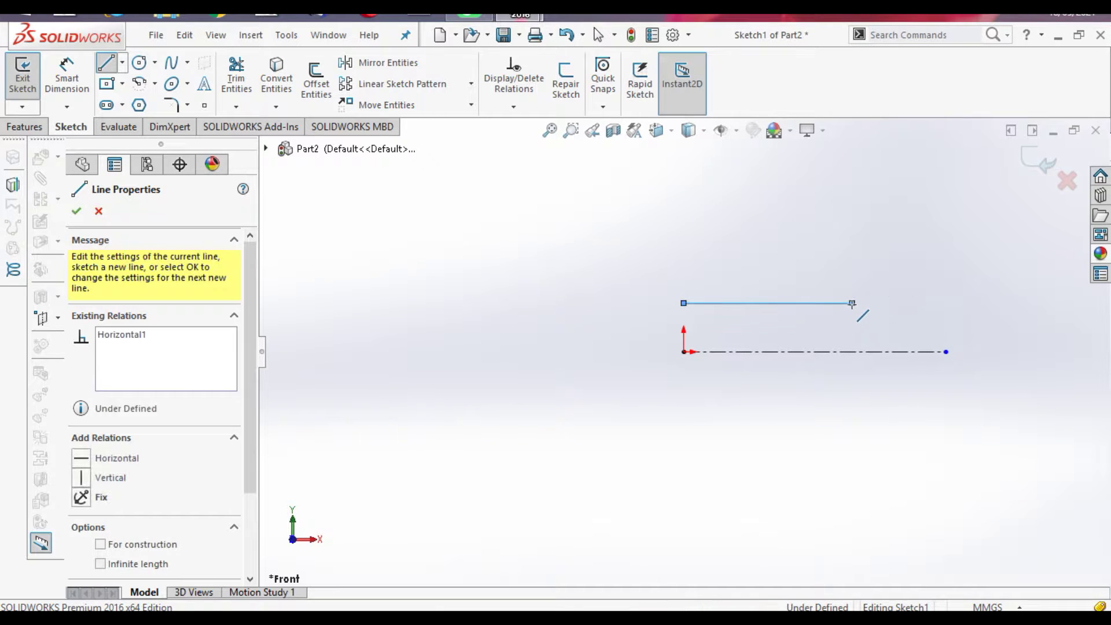
pyautogui.click(851, 252)
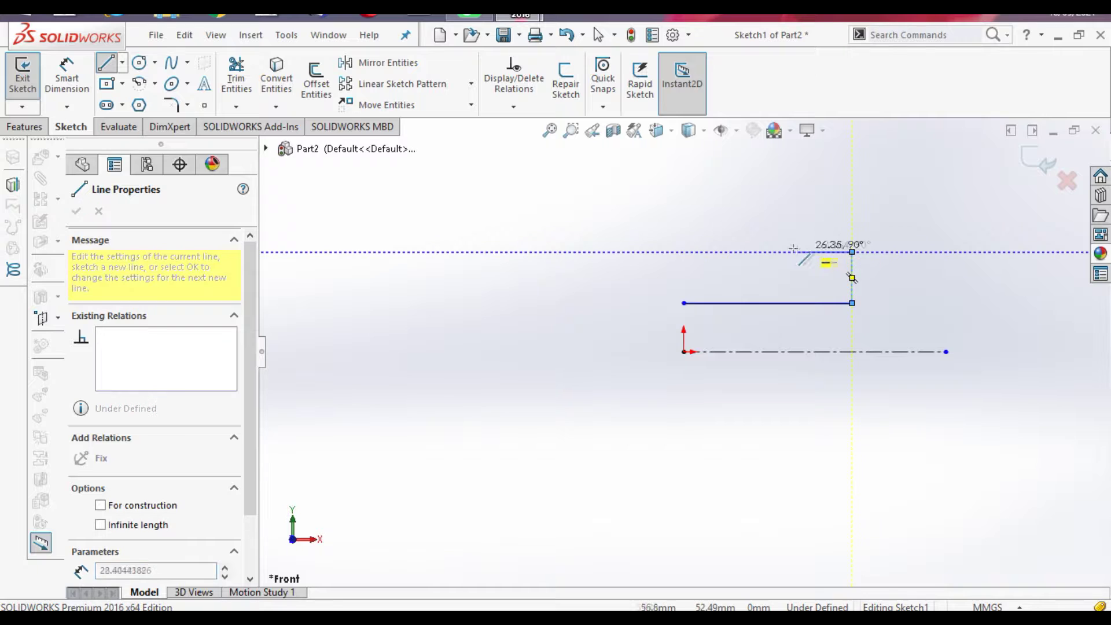
pyautogui.click(747, 252)
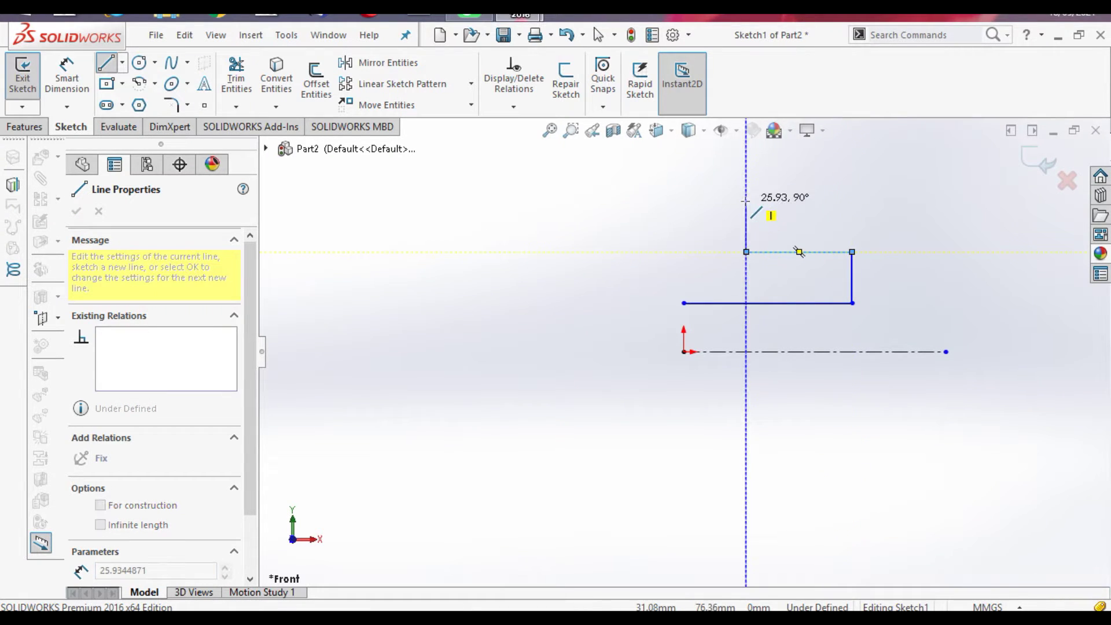
pyautogui.click(754, 200)
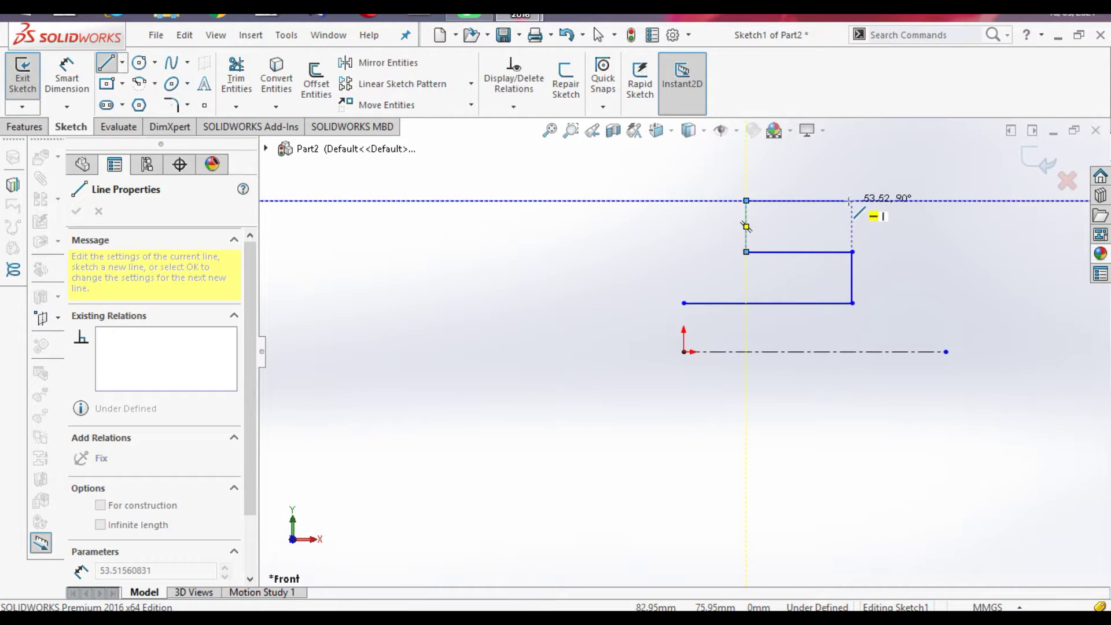
pyautogui.click(845, 200)
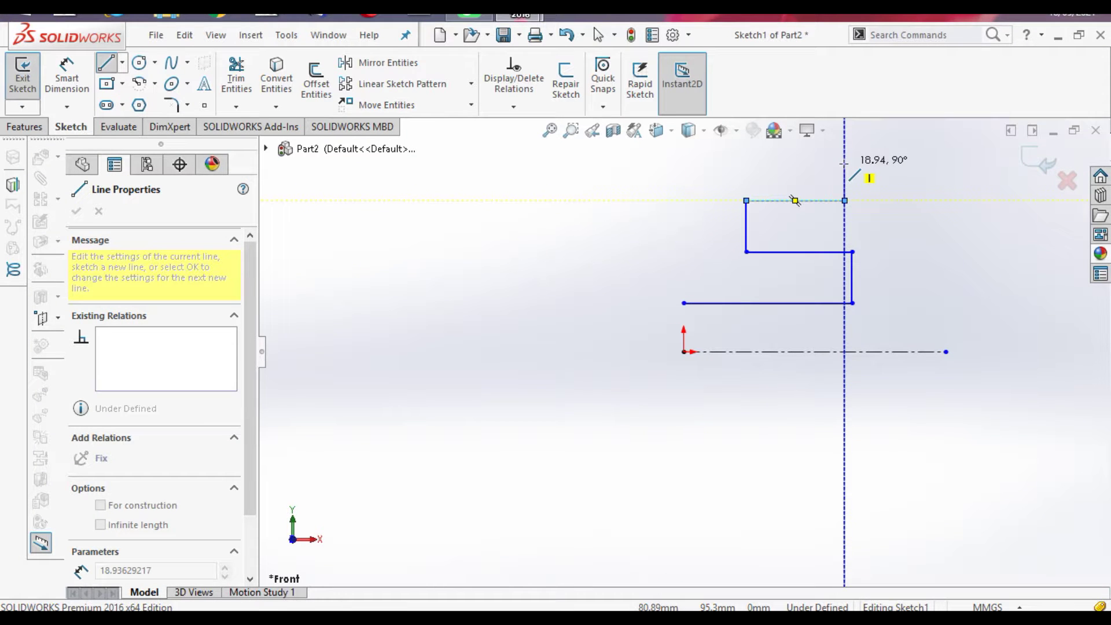
pyautogui.click(845, 164)
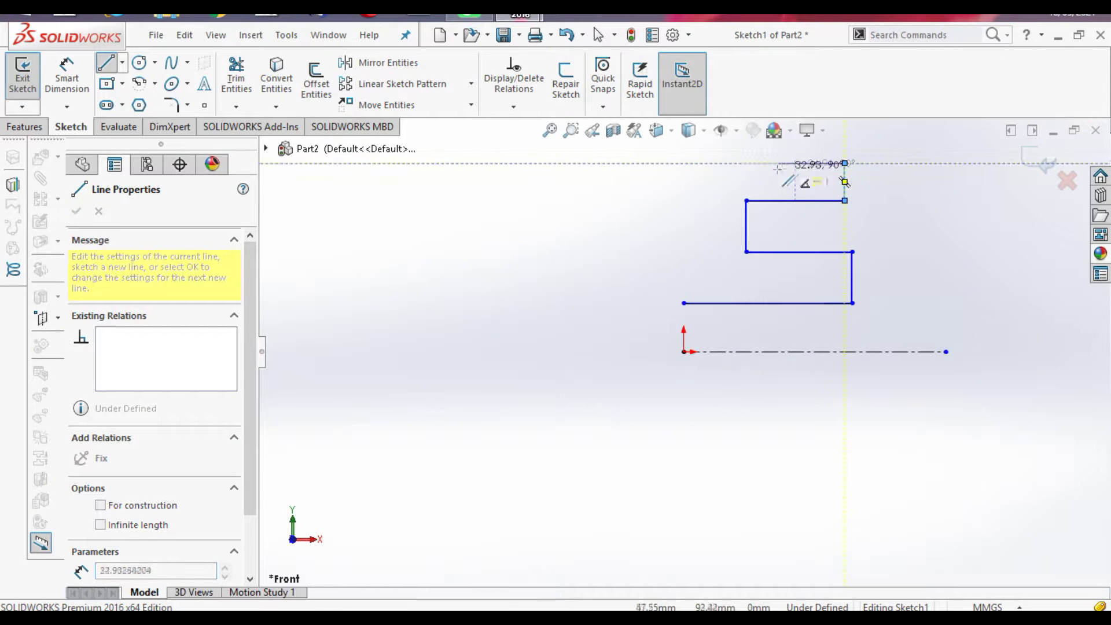
pyautogui.click(684, 164)
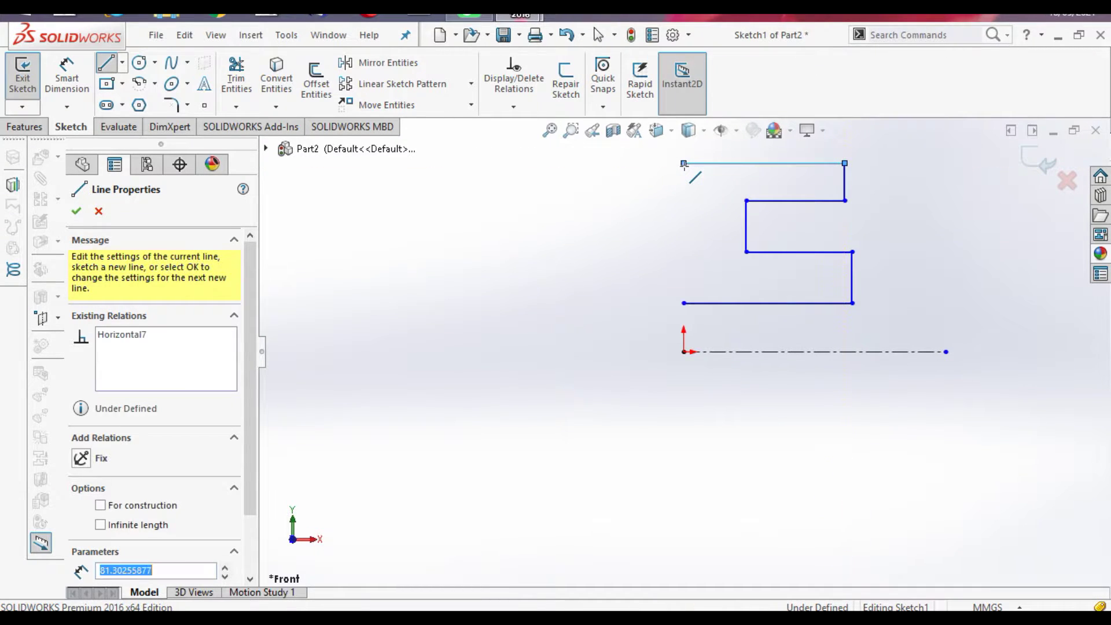
pyautogui.click(683, 303)
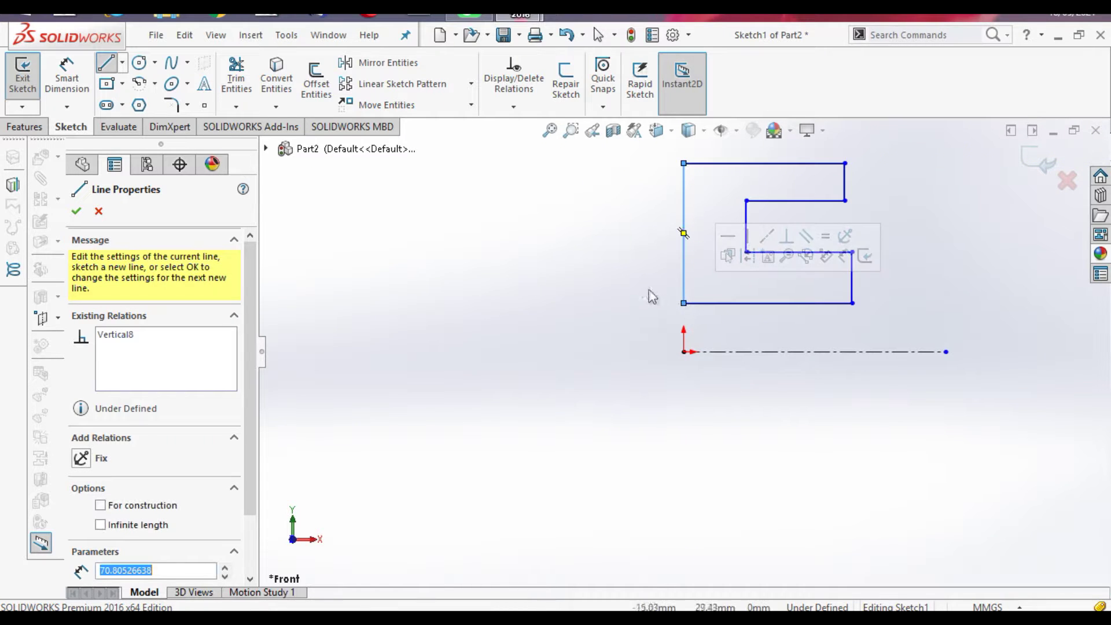
pyautogui.click(76, 211)
pyautogui.click(76, 212)
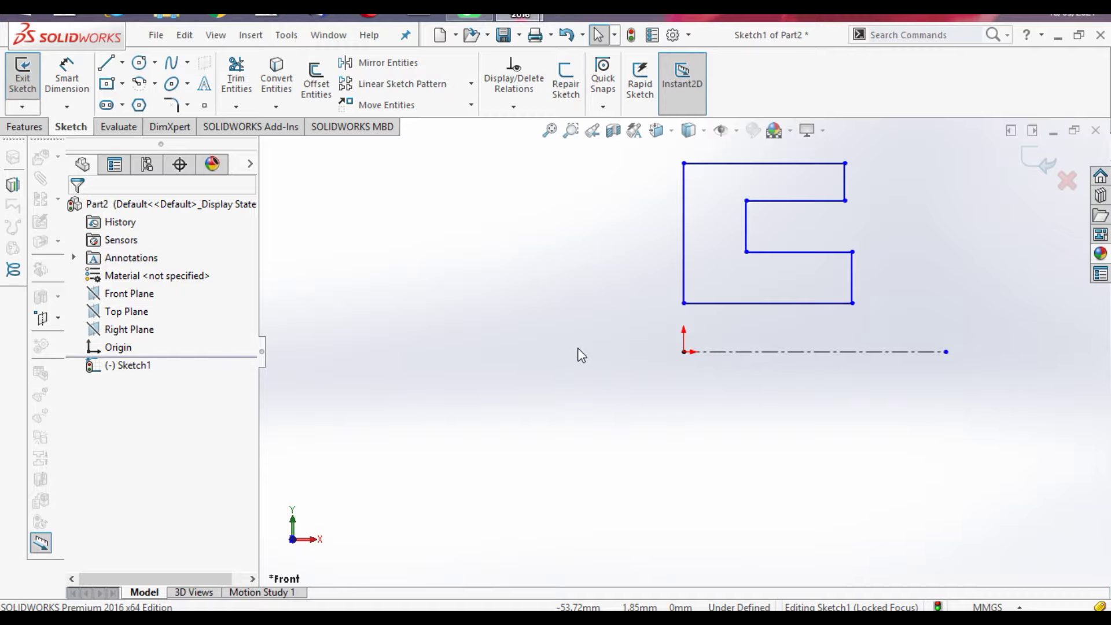
# Add a coincident relation between the profile's long vertical line and the centerline's endpoint at the origin
pyautogui.click(683, 350)
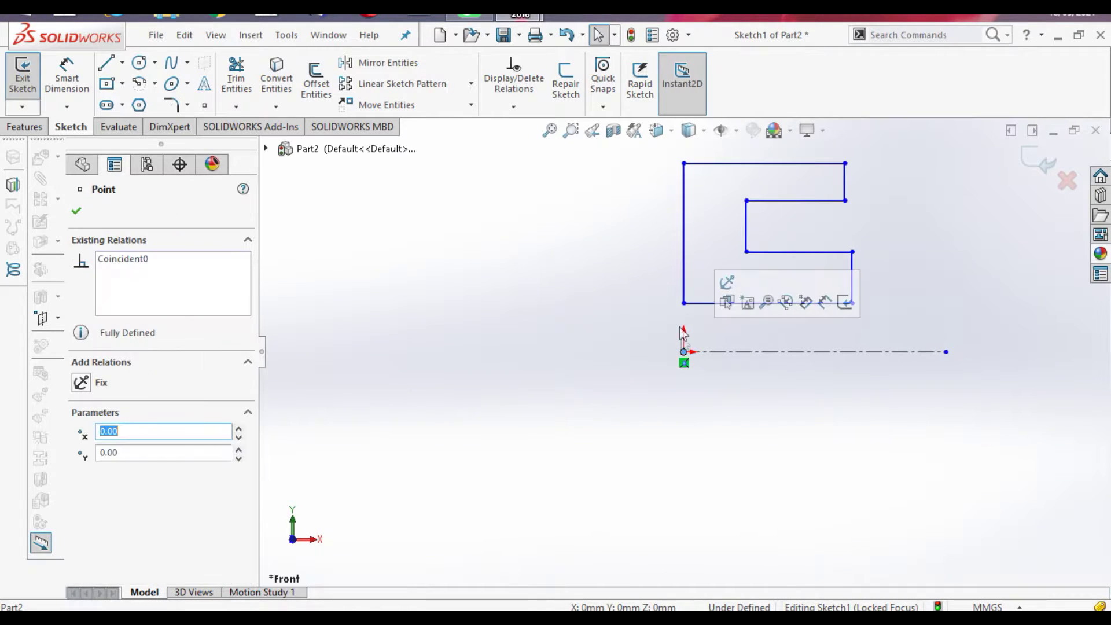
pyautogui.keyDown('ctrl'); pyautogui.click(683, 273); pyautogui.keyUp('ctrl')
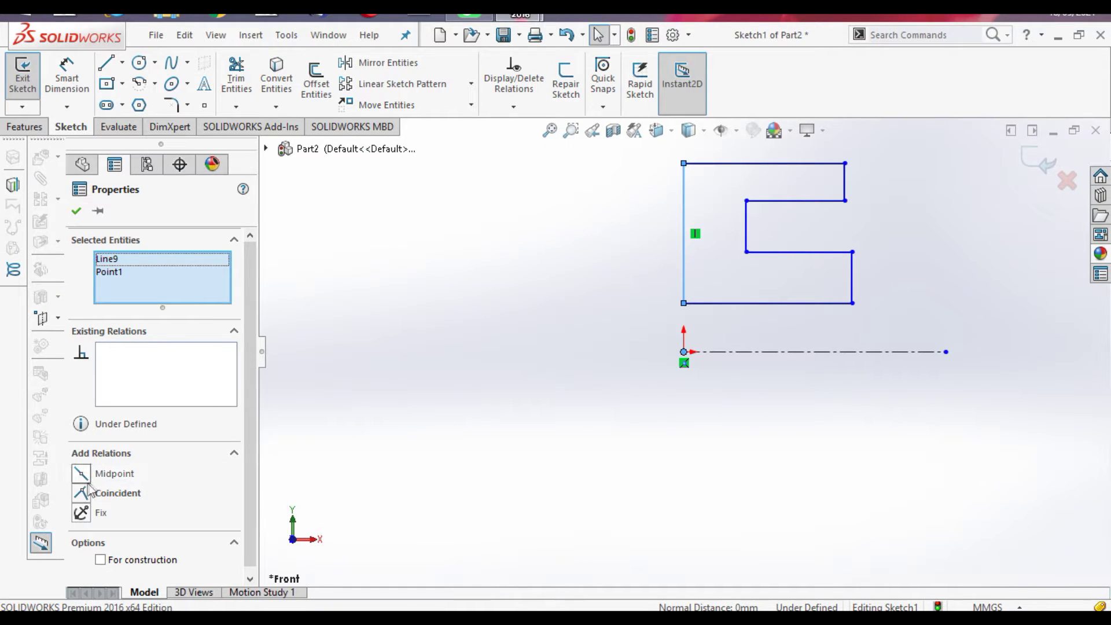
pyautogui.click(82, 494)
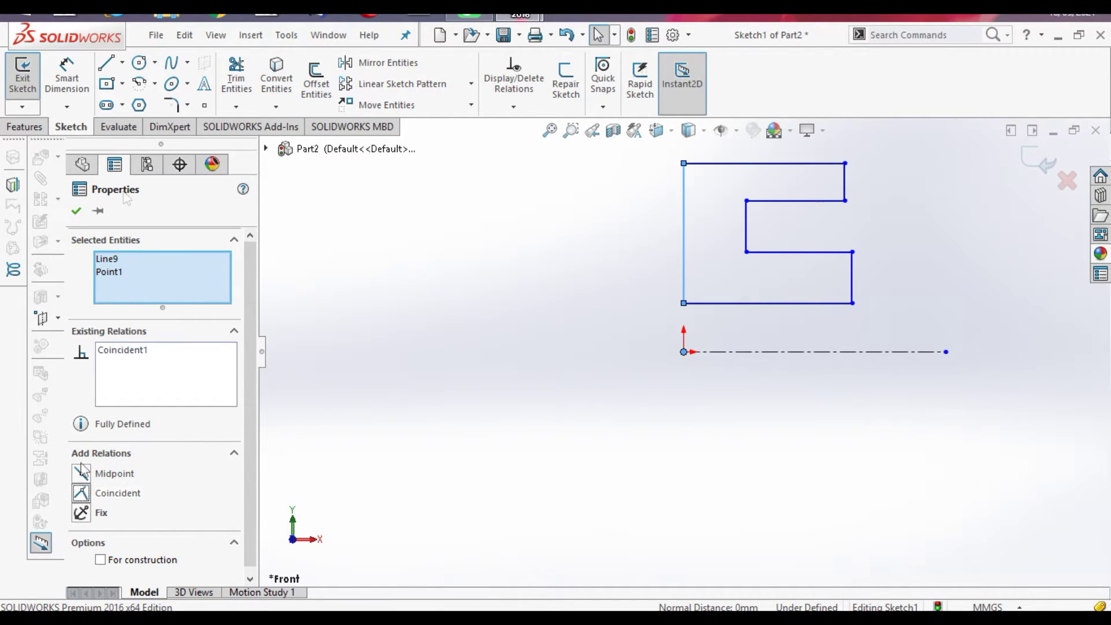
pyautogui.click(76, 213)
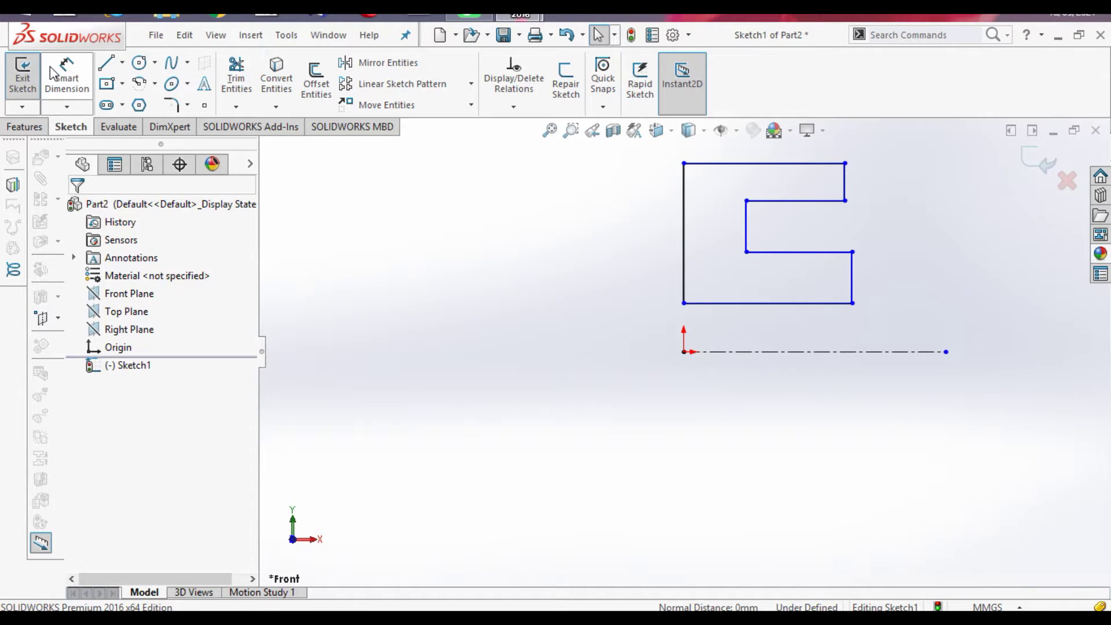
# Dimension the distance from the centerline to the profile's lowest horizontal edge as 20 mm
pyautogui.click(68, 74)
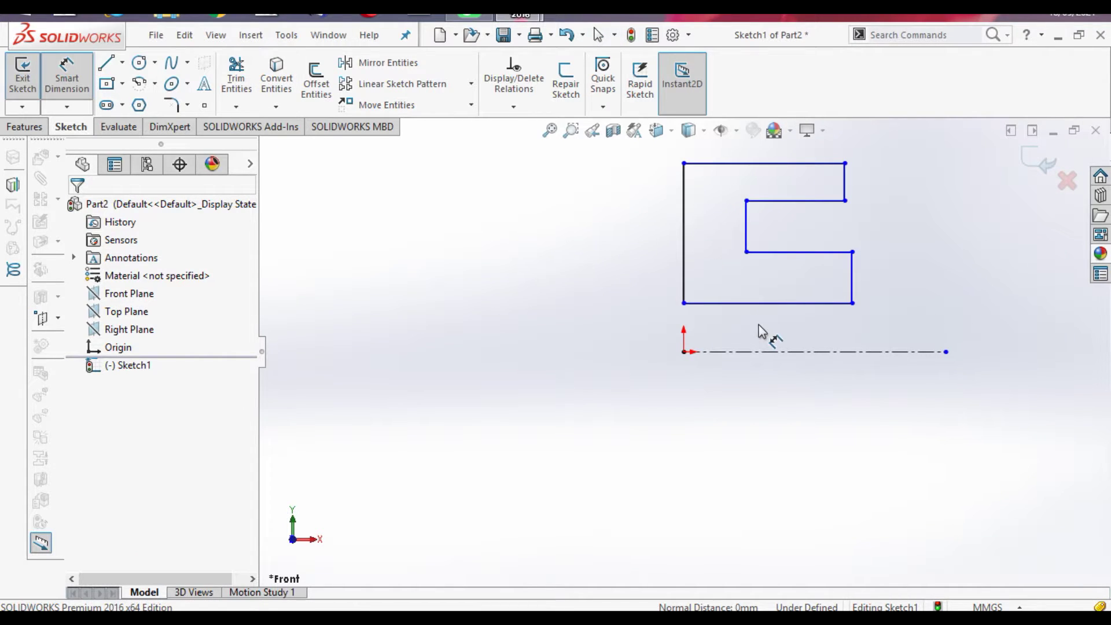
pyautogui.click(720, 313)
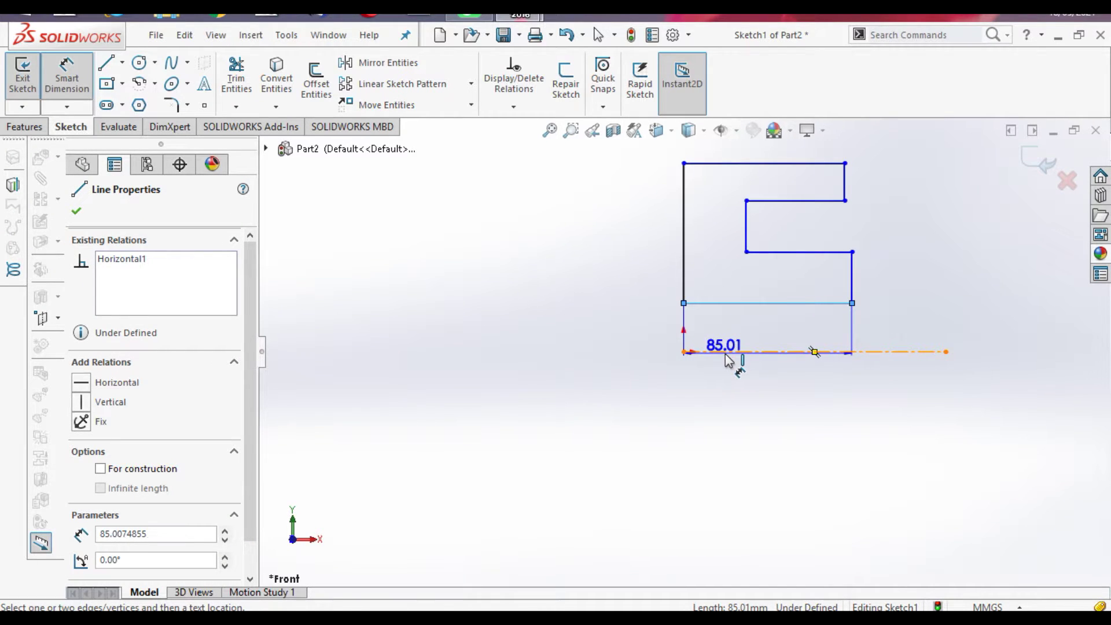
pyautogui.click(729, 355)
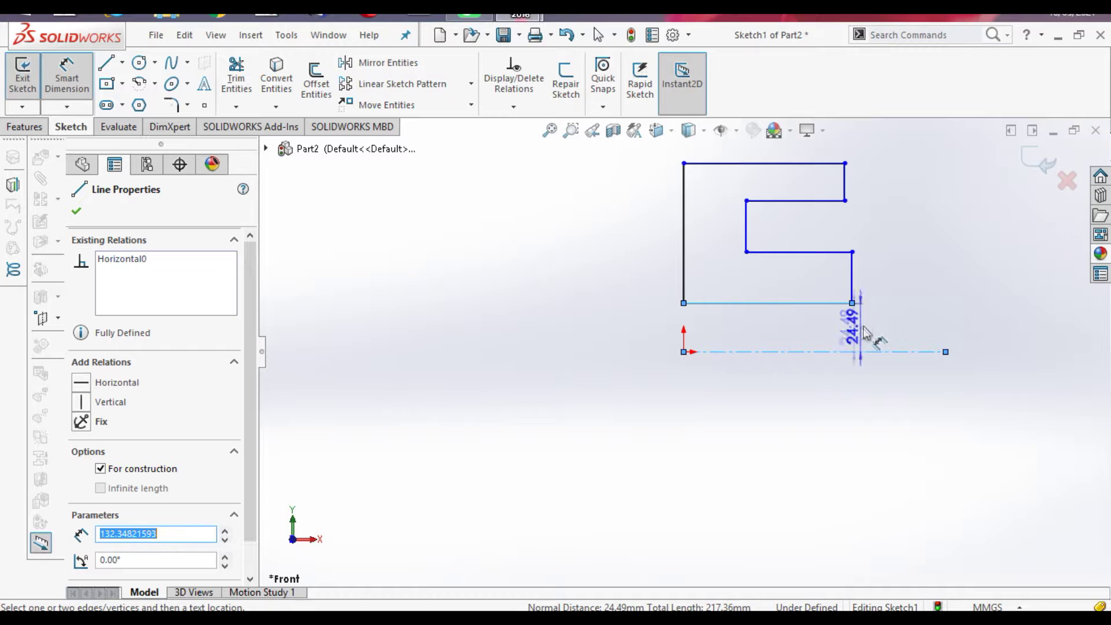
pyautogui.click(884, 333)
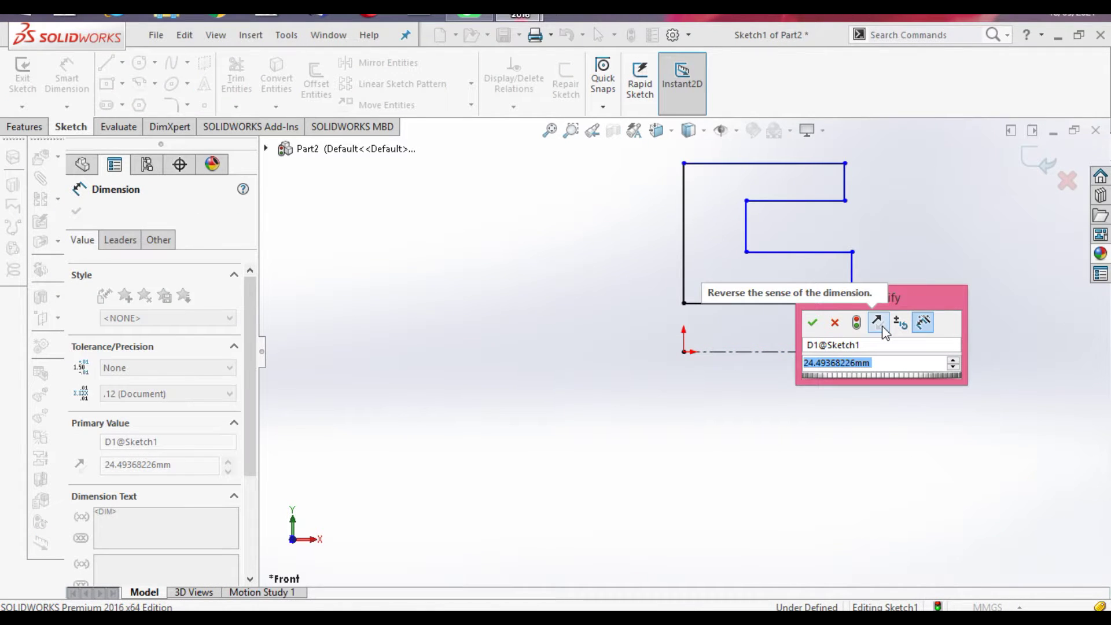
pyautogui.write('20')
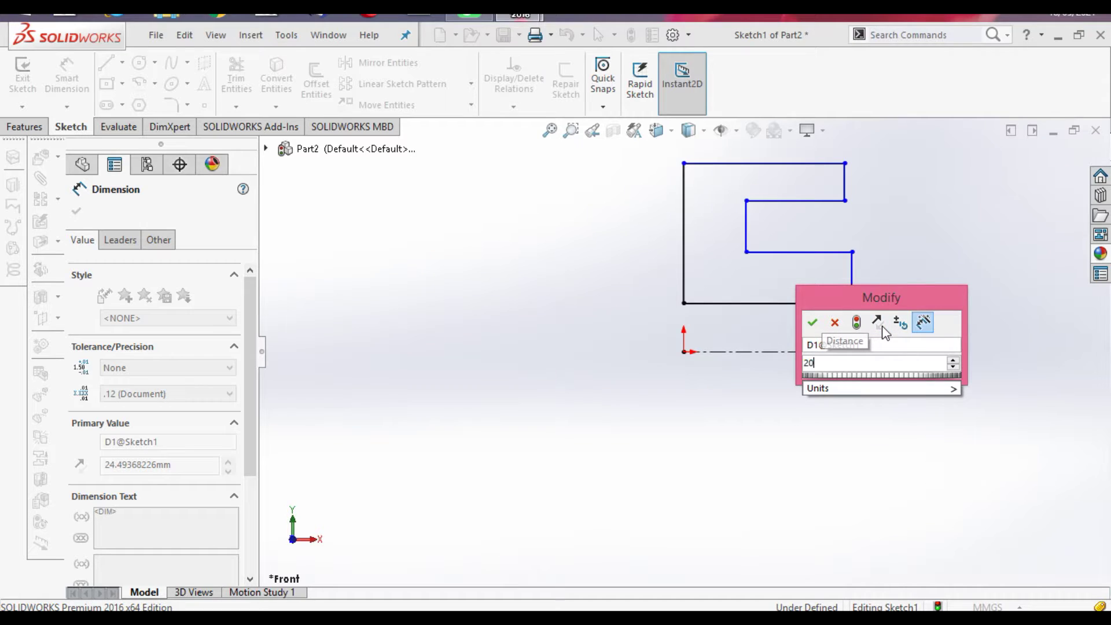
pyautogui.click(813, 323)
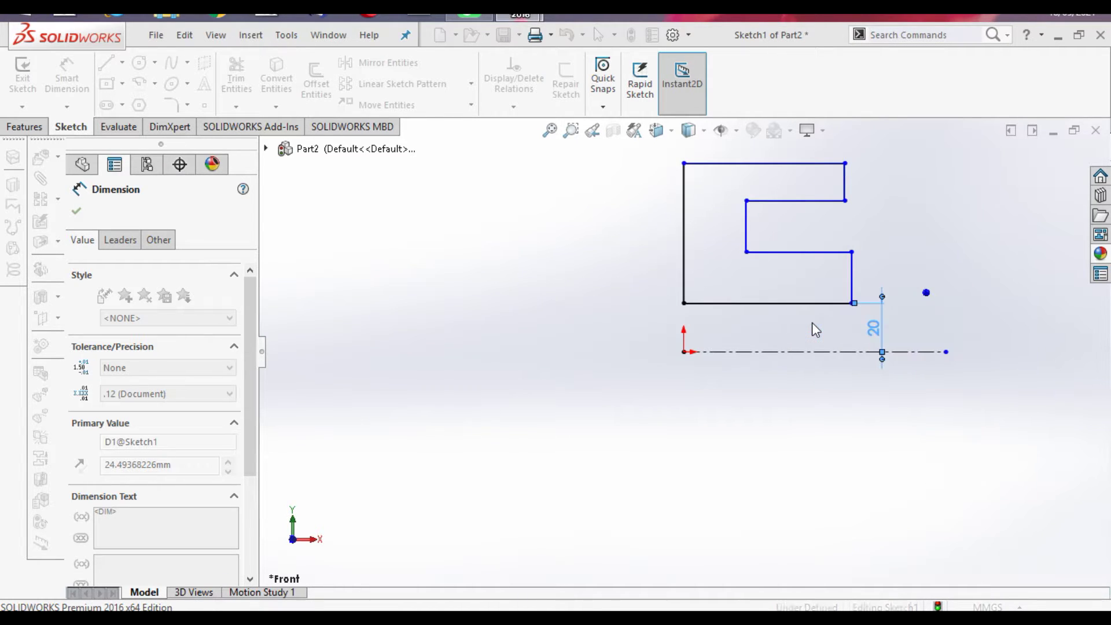
# Dimension the distance from the centerline to the notch's lower horizontal edge as 40 mm
pyautogui.click(813, 253)
pyautogui.click(820, 352)
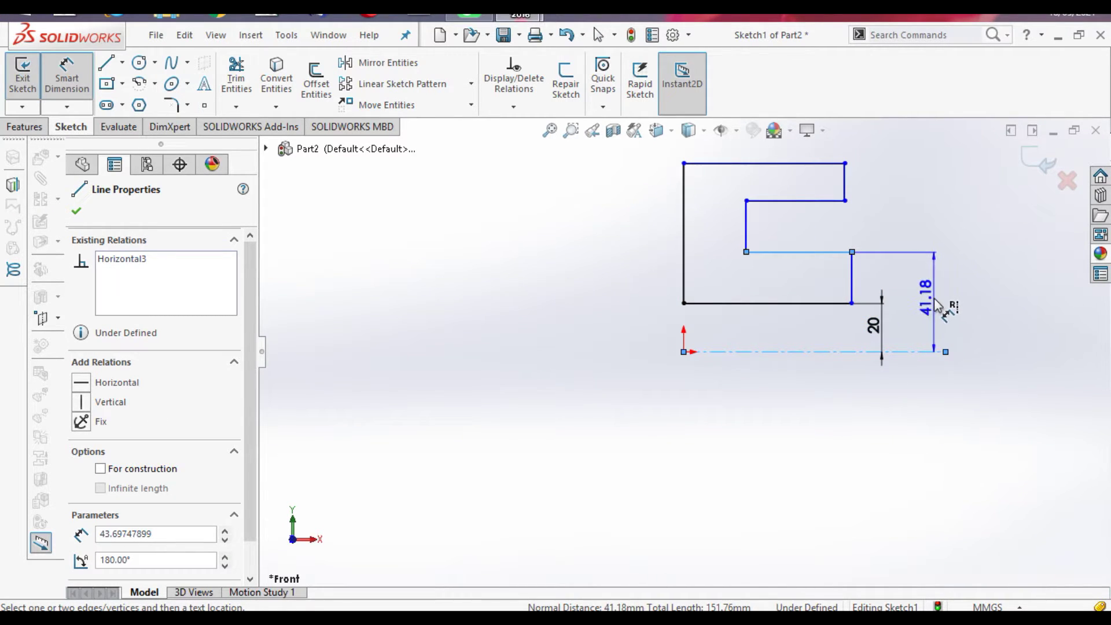
pyautogui.click(935, 301)
pyautogui.write('40')
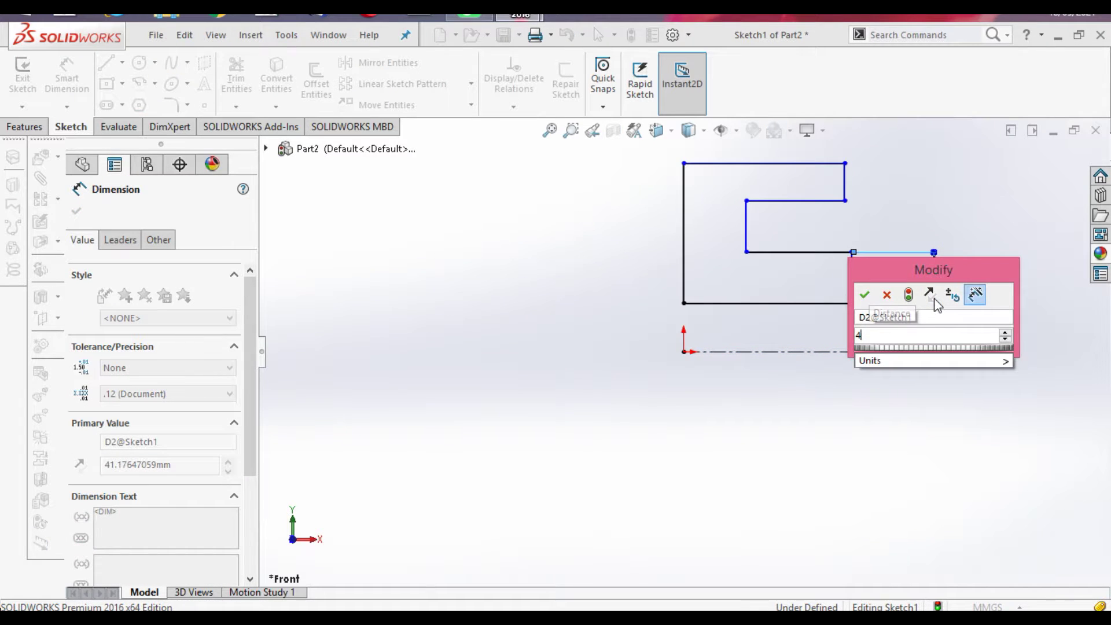
pyautogui.click(865, 296)
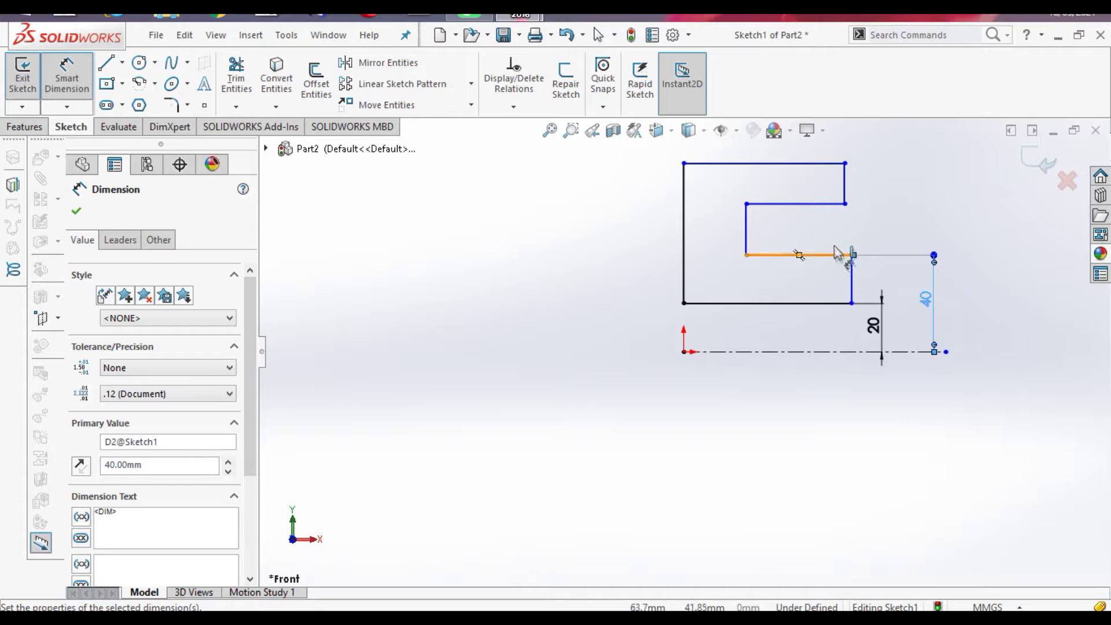
# Dimension the distance from the centerline to the notch's upper horizontal edge as 80 mm
pyautogui.click(812, 204)
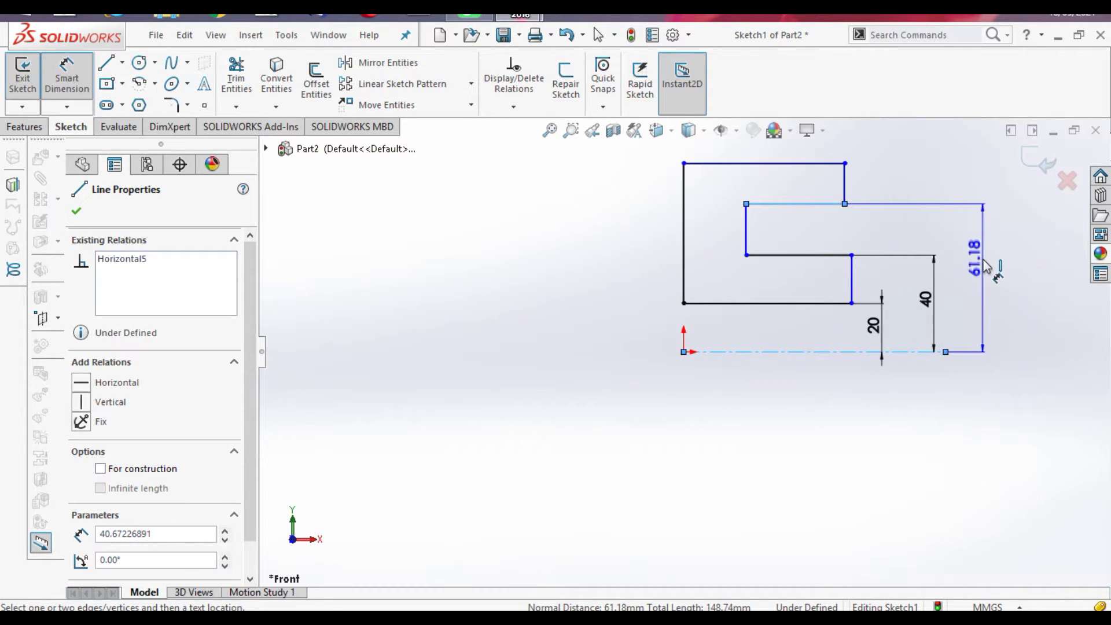
pyautogui.click(985, 267)
pyautogui.write('80')
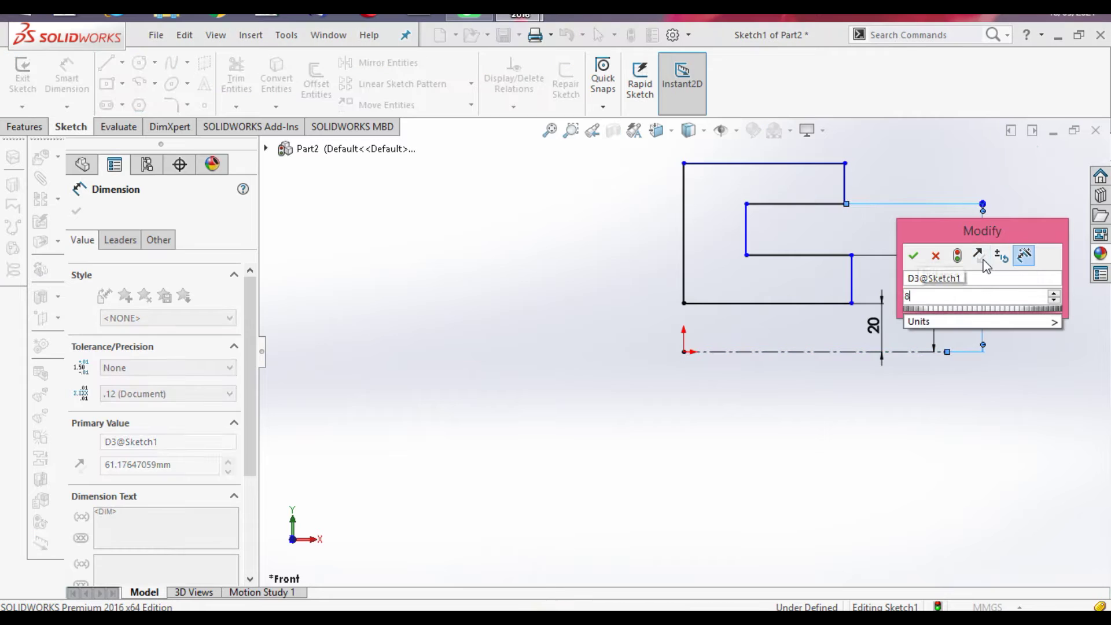
pyautogui.click(915, 256)
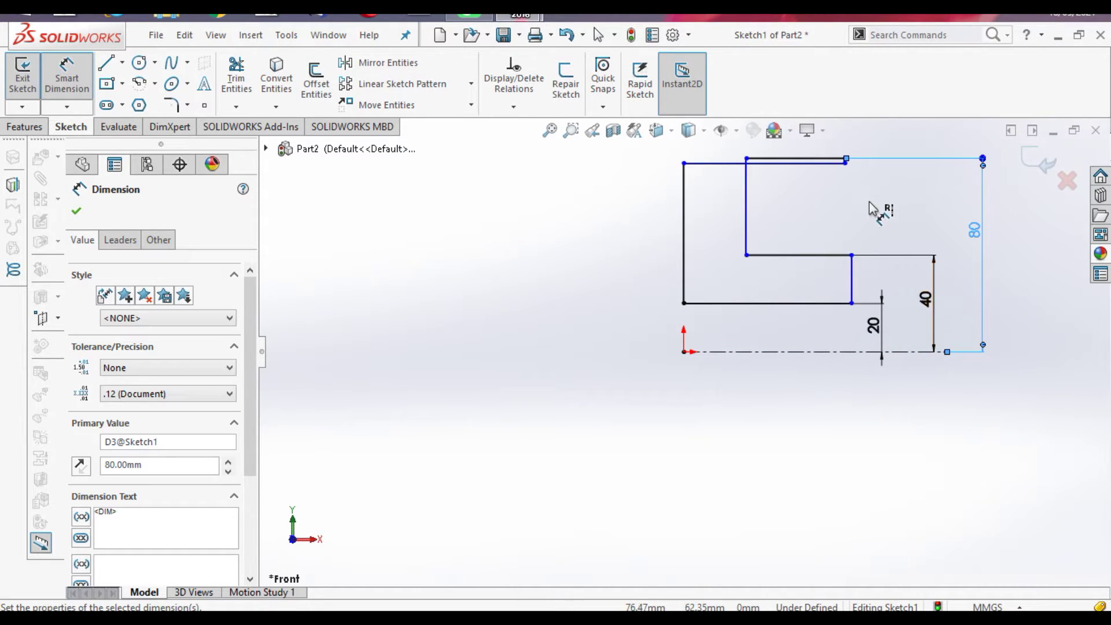
# Dimension the distance from the centerline to the profile's topmost horizontal edge as 100 mm
pyautogui.click(818, 165)
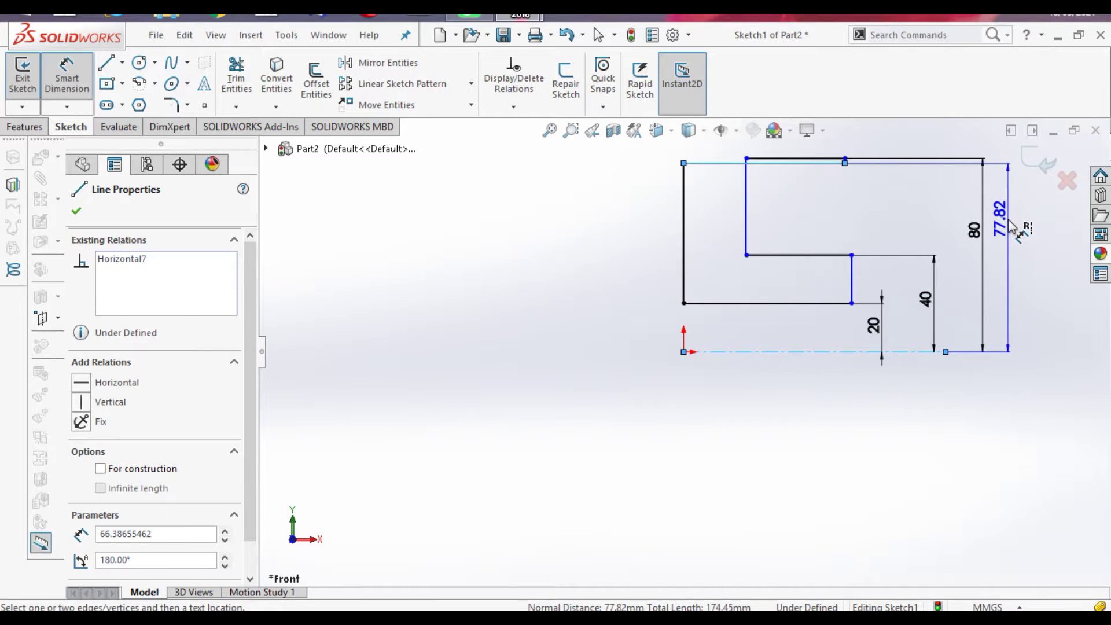
pyautogui.click(1008, 220)
pyautogui.write('10')
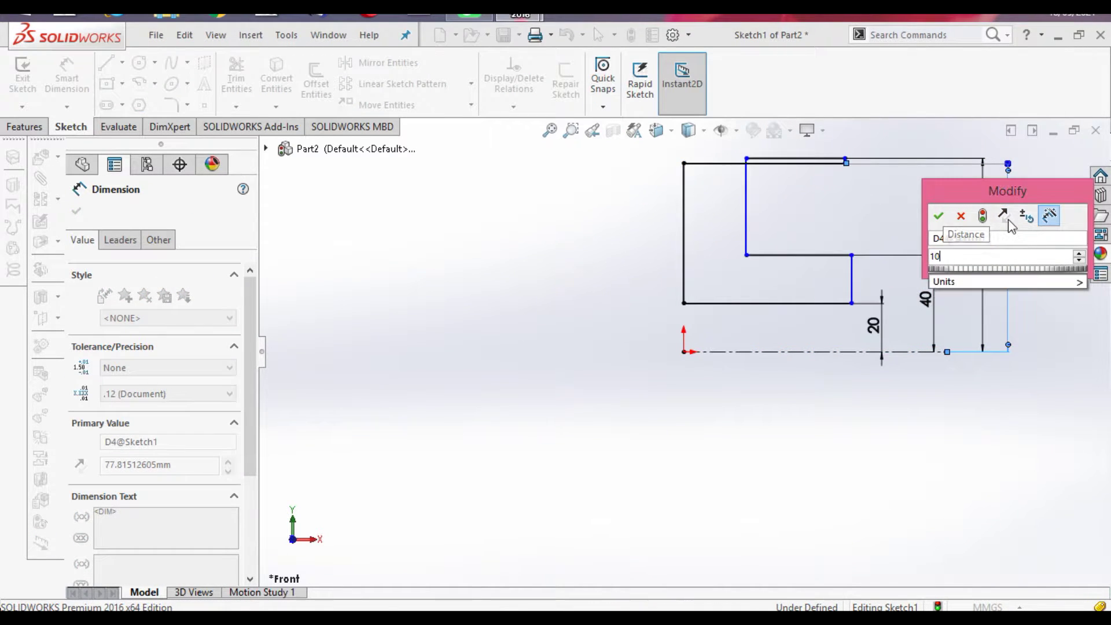
pyautogui.write('0')
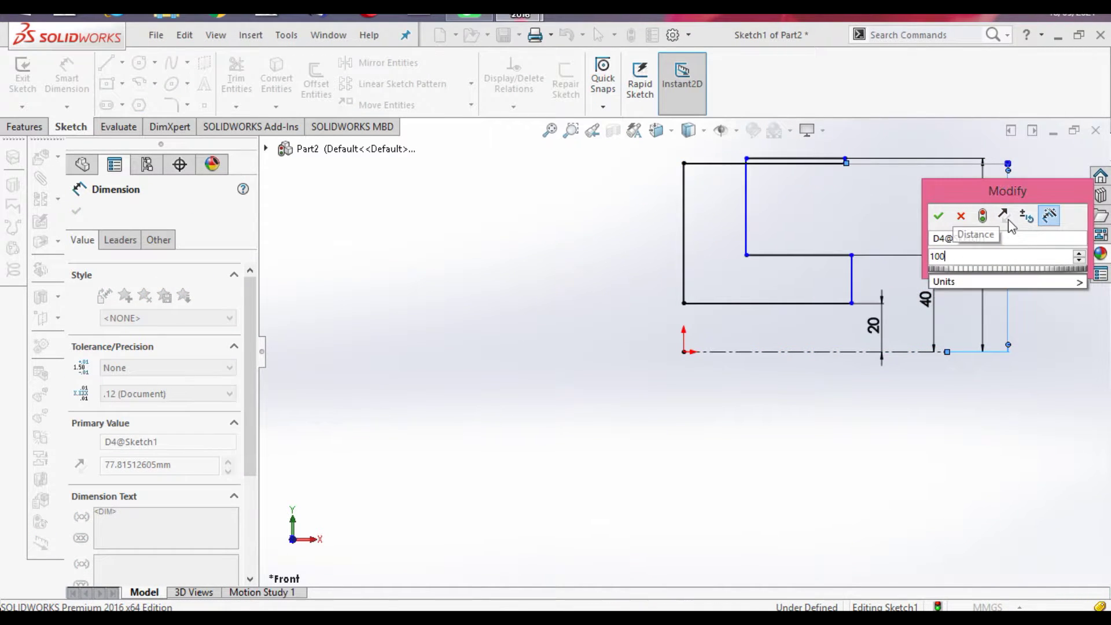
pyautogui.click(940, 217)
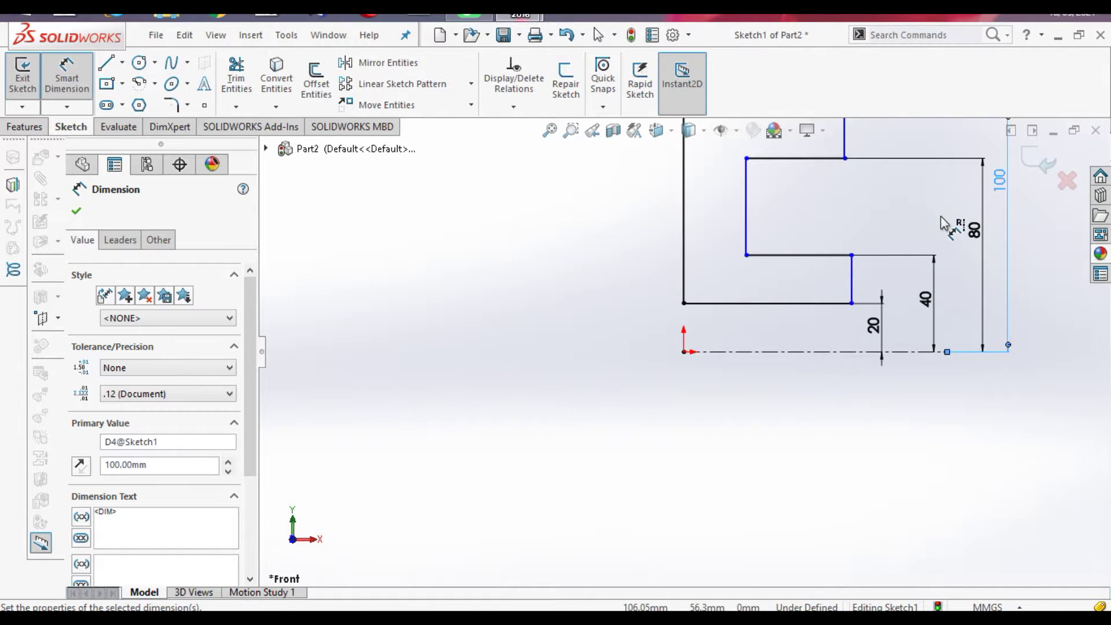
# Try to dimension the lowest edge to the centerline again, cancel it and undo the last change to the profile's height dimension
pyautogui.click(548, 132)
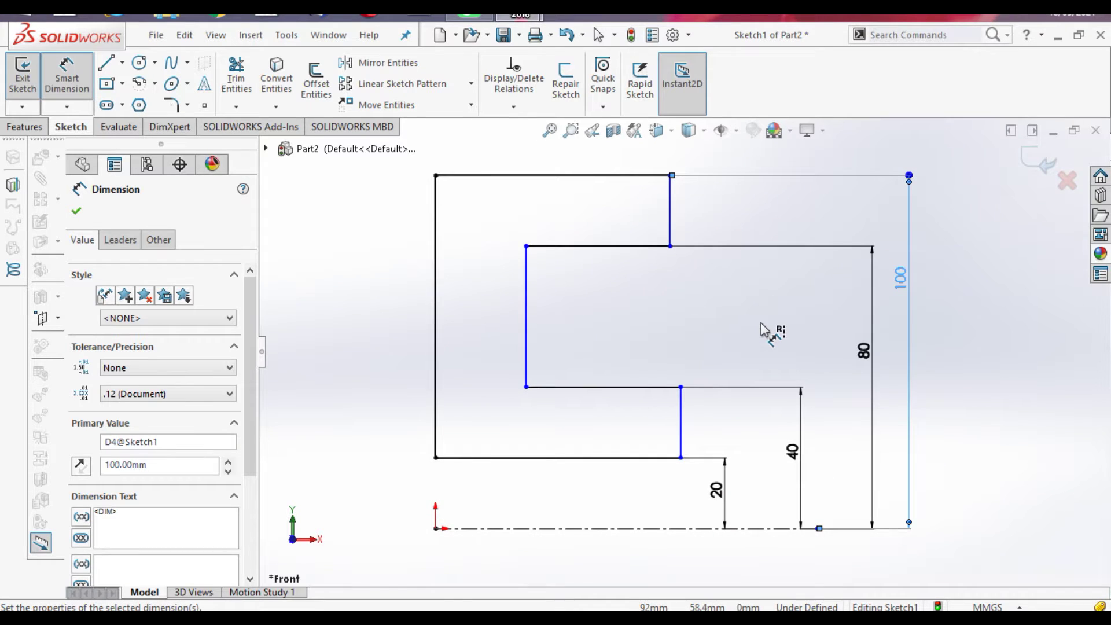
pyautogui.scroll(-2, 765, 331)
pyautogui.scroll(3, 765, 331)
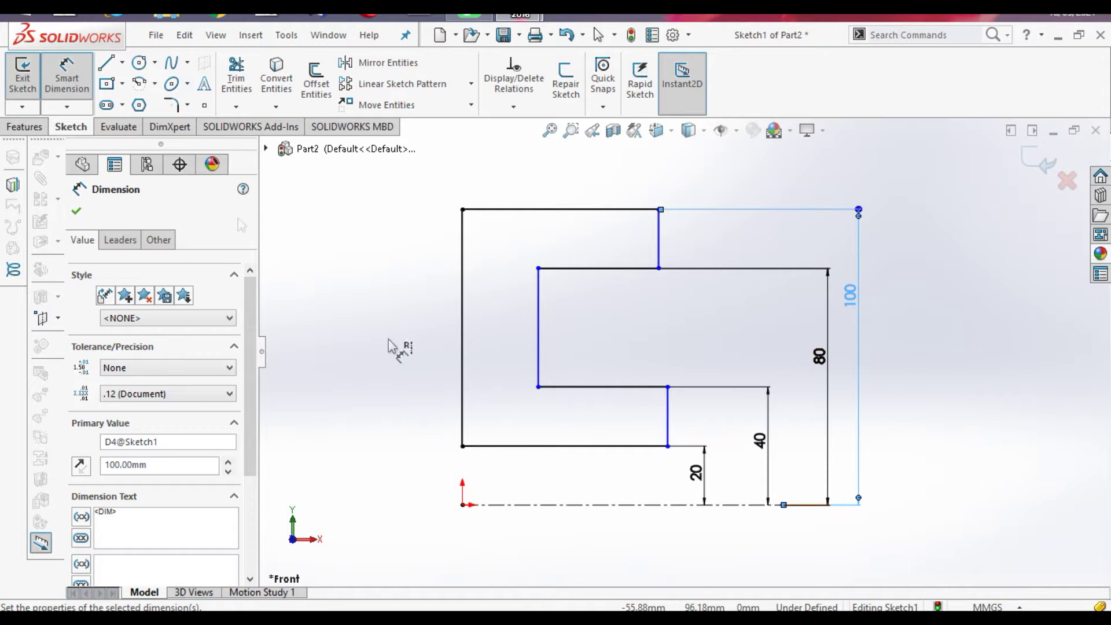
pyautogui.click(546, 447)
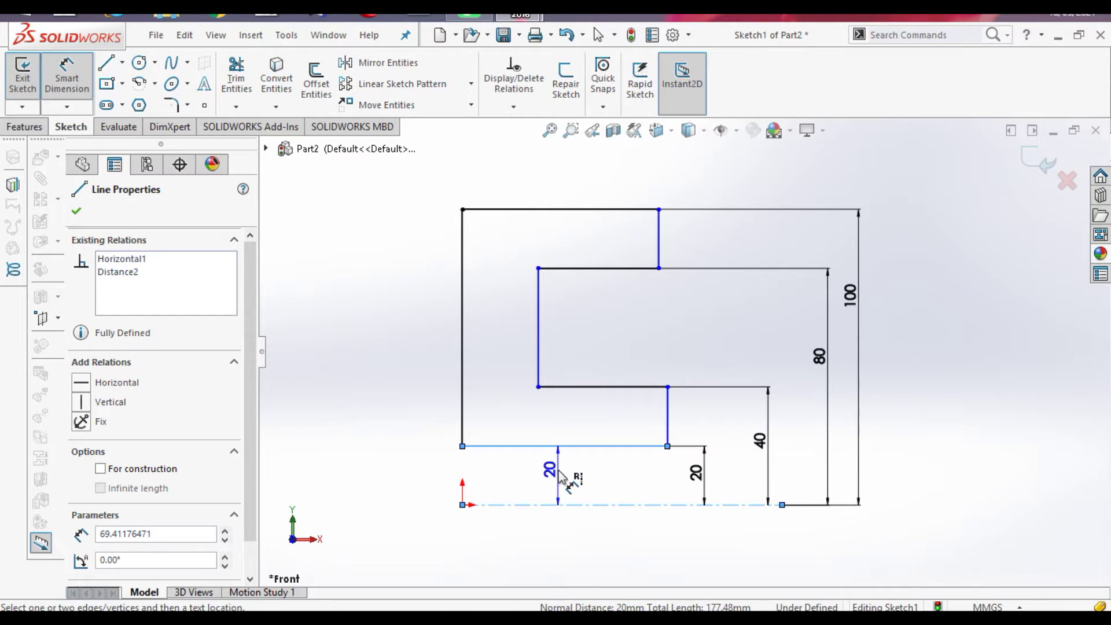
pyautogui.press('Escape')
pyautogui.hotkey('ctrl', 'z')
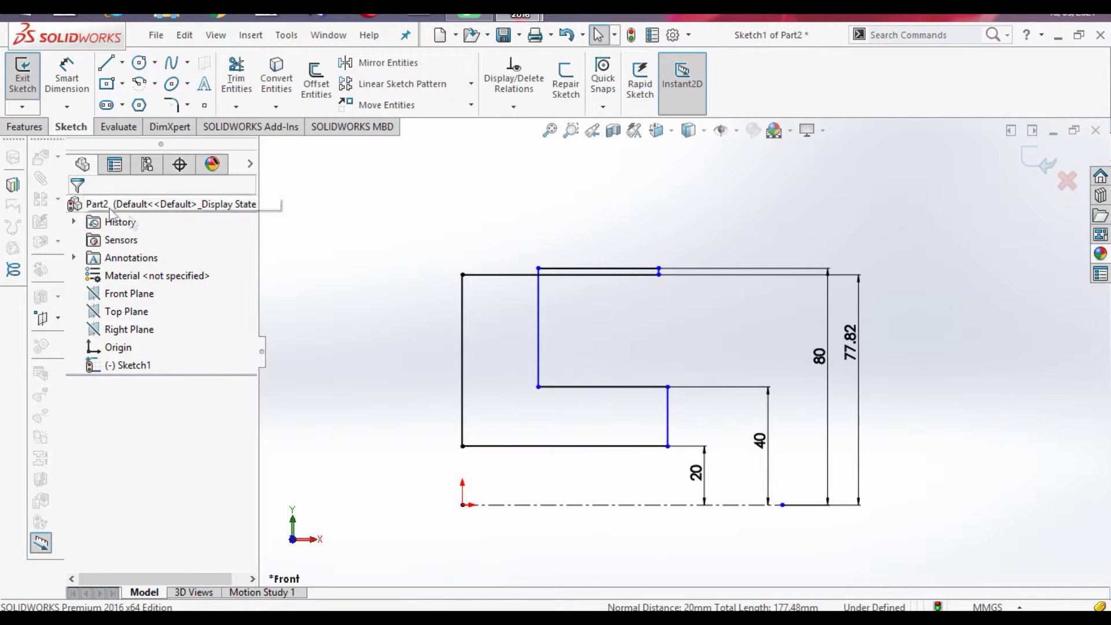
# Set the dimension from the centerline to the profile's topmost horizontal edge to 100 mm
pyautogui.click(67, 78)
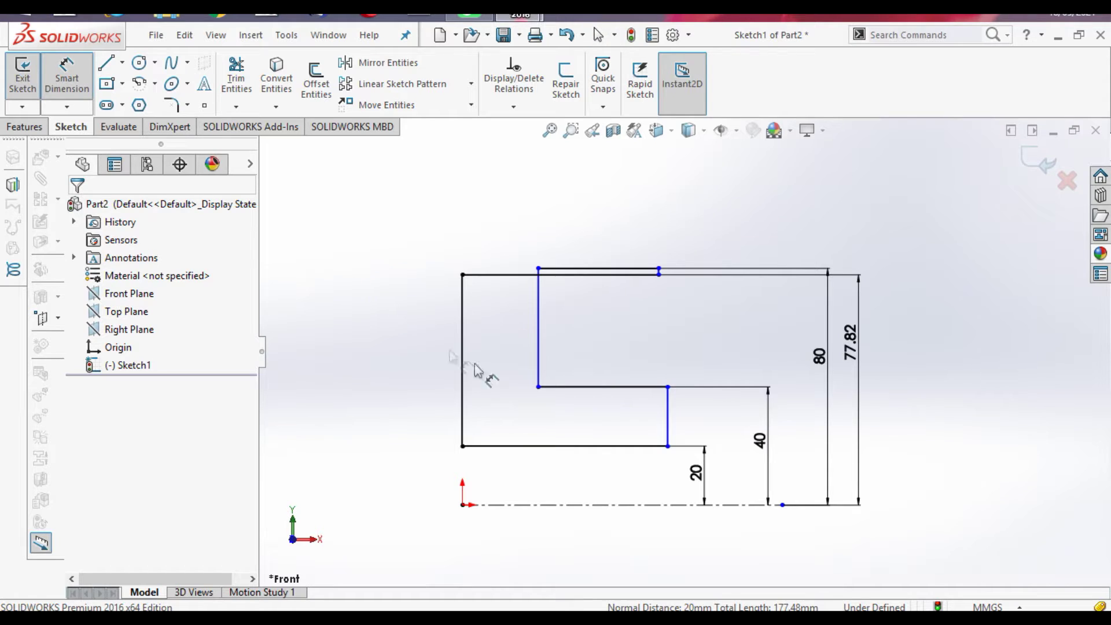
pyautogui.doubleClick(855, 350)
pyautogui.write('1')
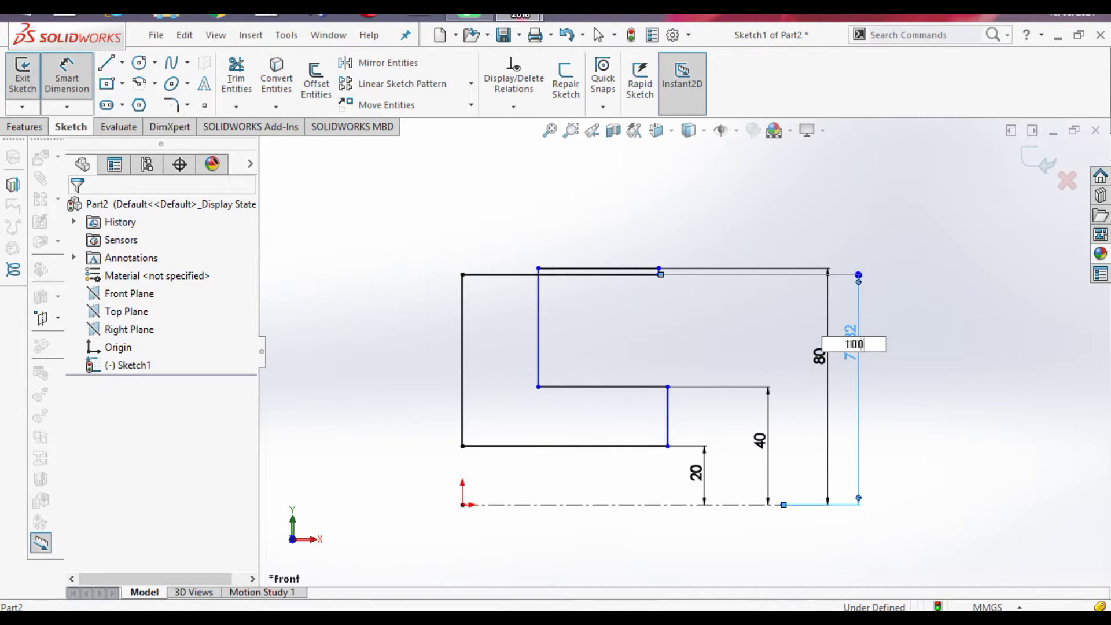
pyautogui.write('00')
pyautogui.press('Return')
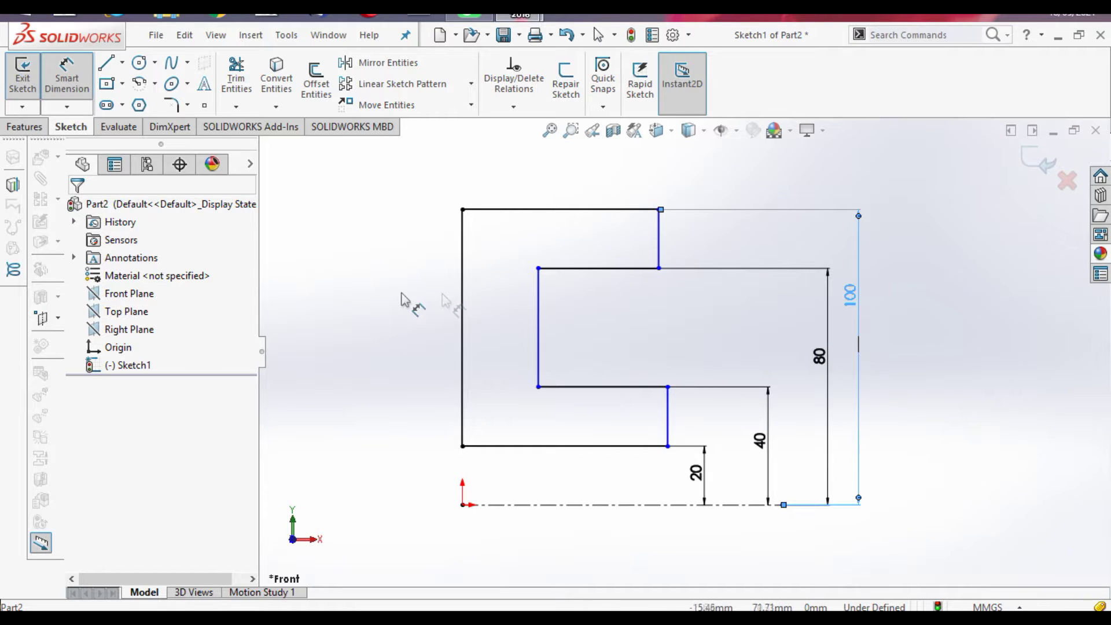
# Dimension the length of the profile's topmost horizontal edge as 18 mm
pyautogui.click(525, 210)
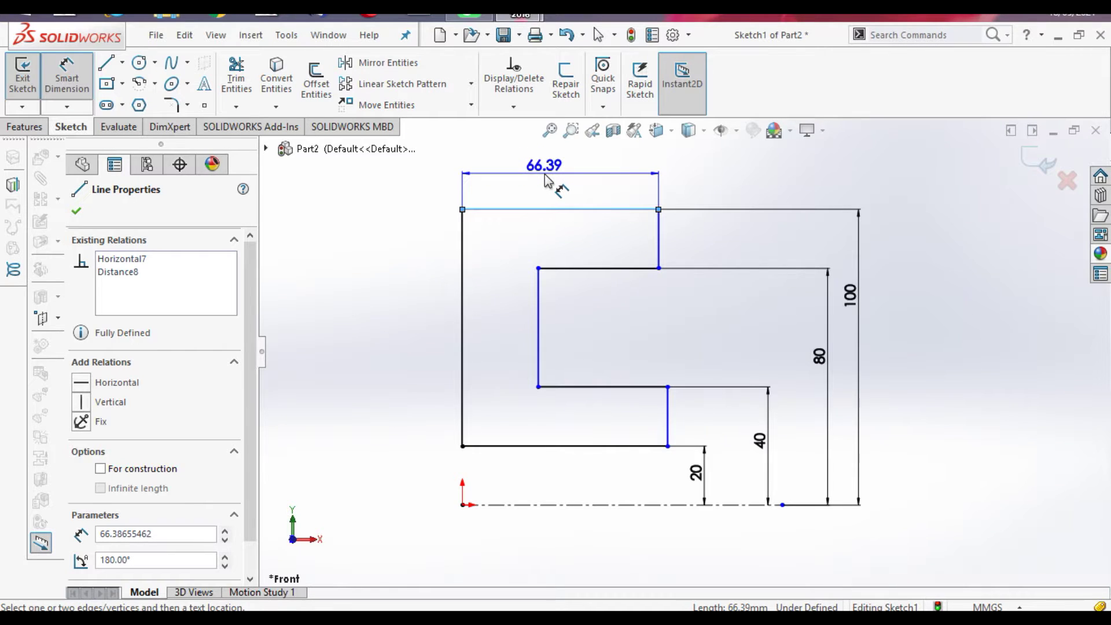
pyautogui.click(545, 181)
pyautogui.write('18')
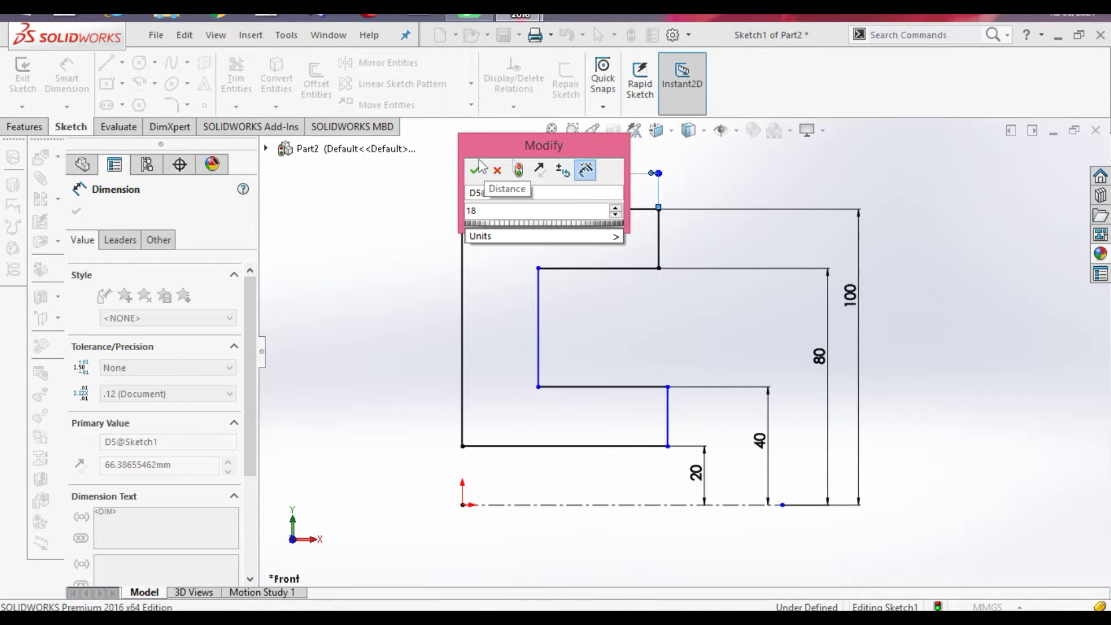
pyautogui.click(476, 170)
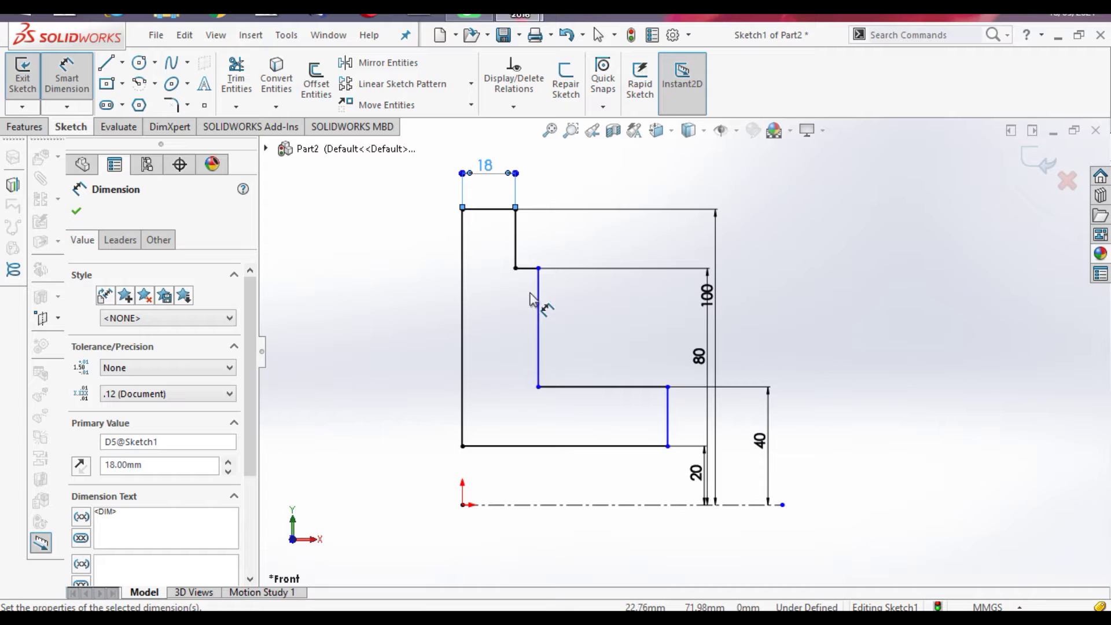
# Dimension the distance between the notch's inner vertical edge and the profile's long vertical edge as 8 mm
pyautogui.click(539, 351)
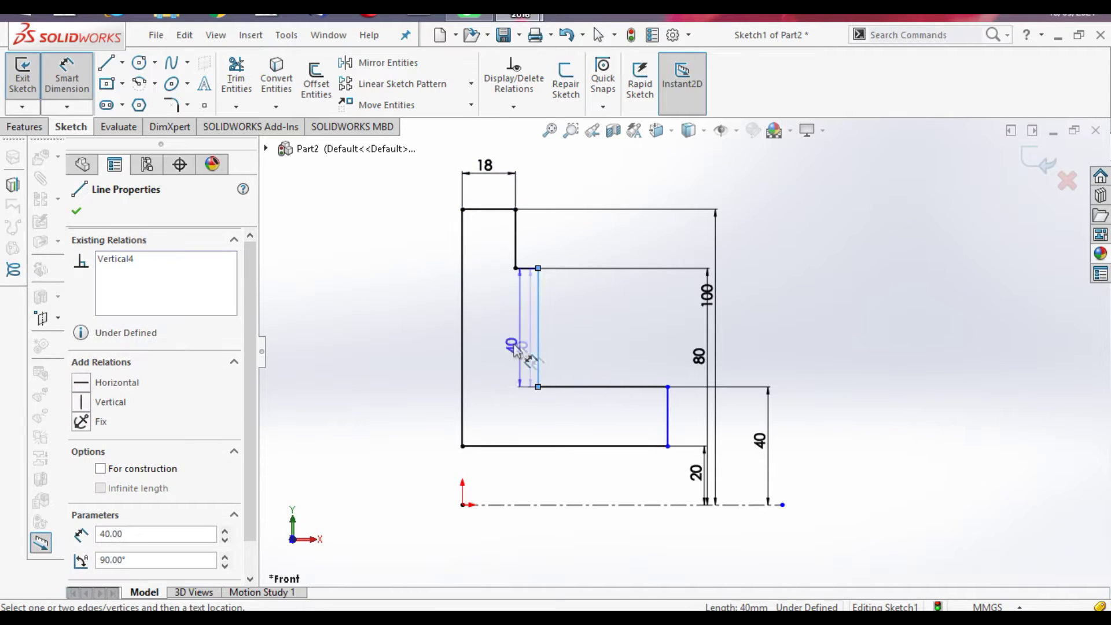
pyautogui.click(463, 346)
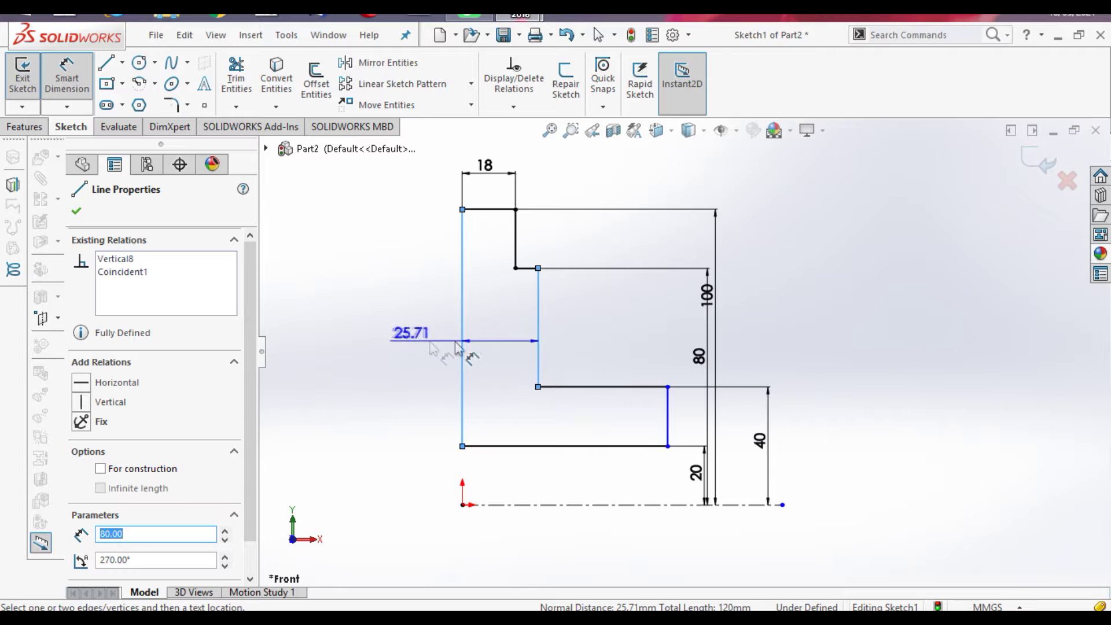
pyautogui.click(500, 349)
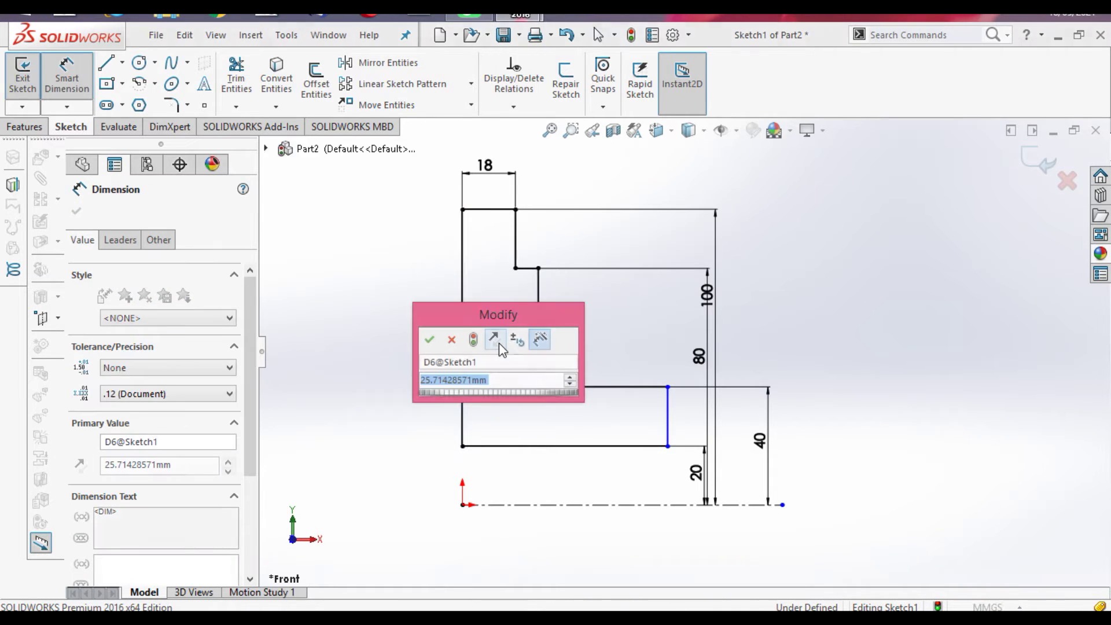
pyautogui.write('8')
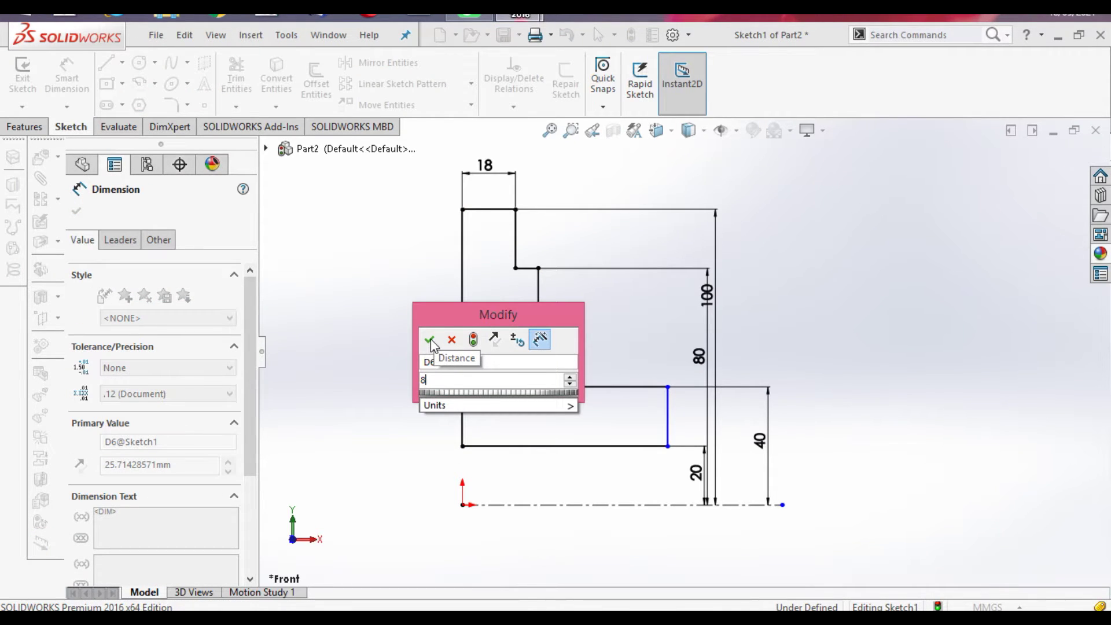
pyautogui.click(428, 340)
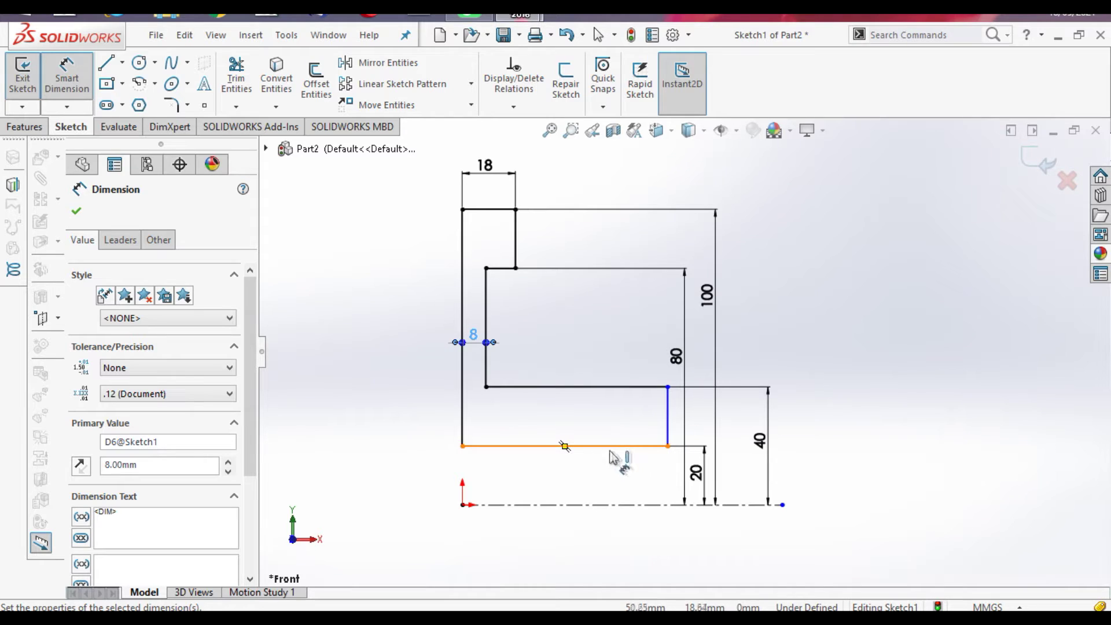
# Dimension the length of the profile's lowest horizontal edge as 22 mm and finish dimensioning
pyautogui.click(576, 446)
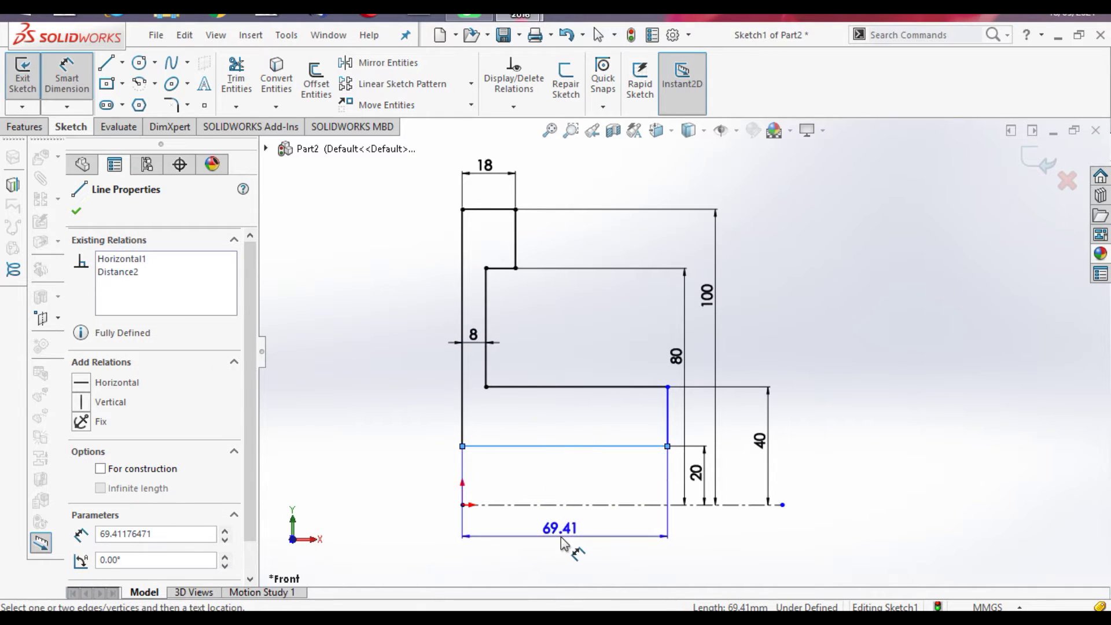
pyautogui.click(555, 547)
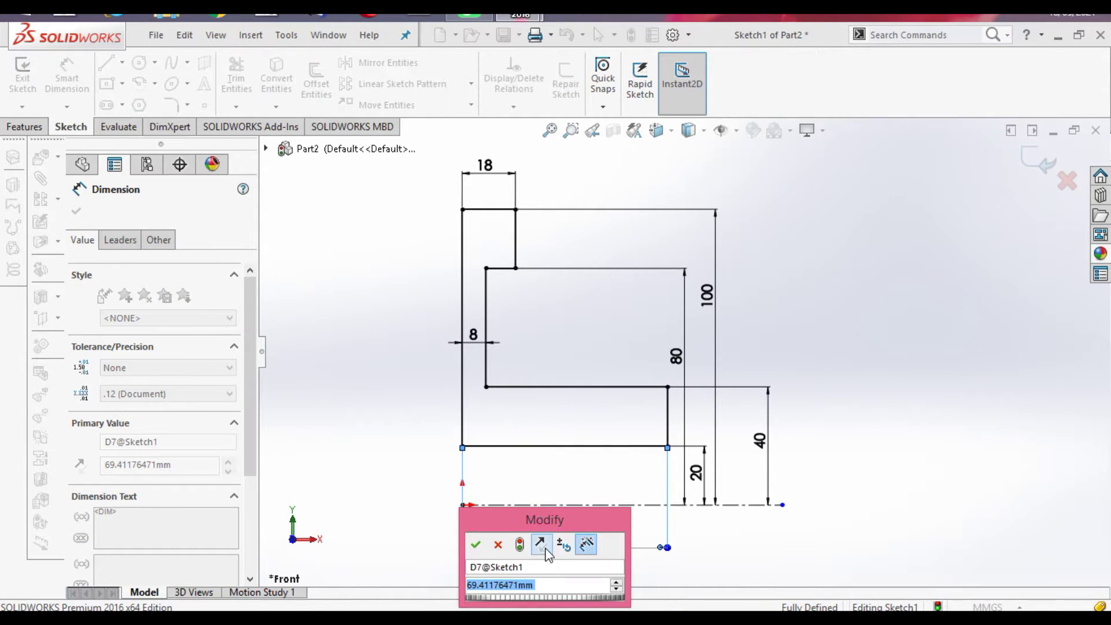
pyautogui.write('22')
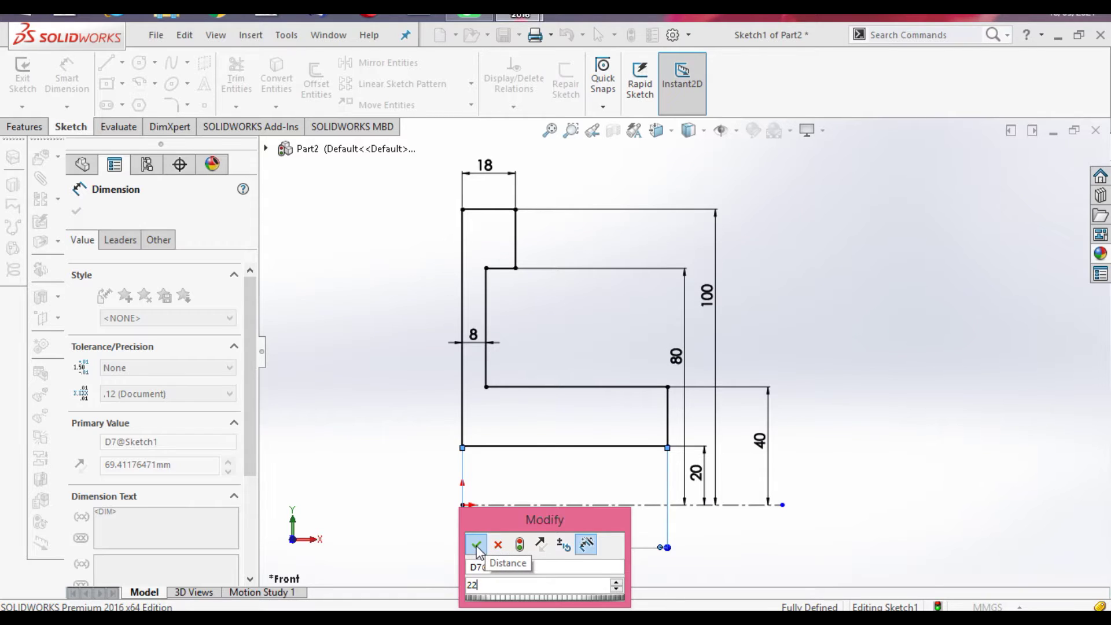
pyautogui.click(476, 545)
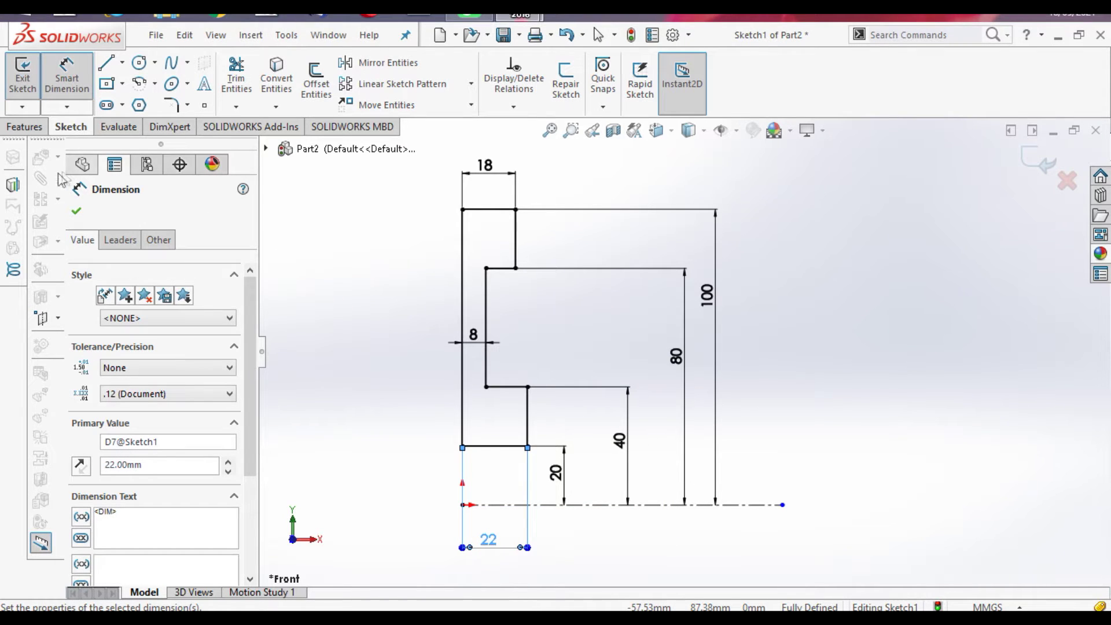
pyautogui.click(82, 210)
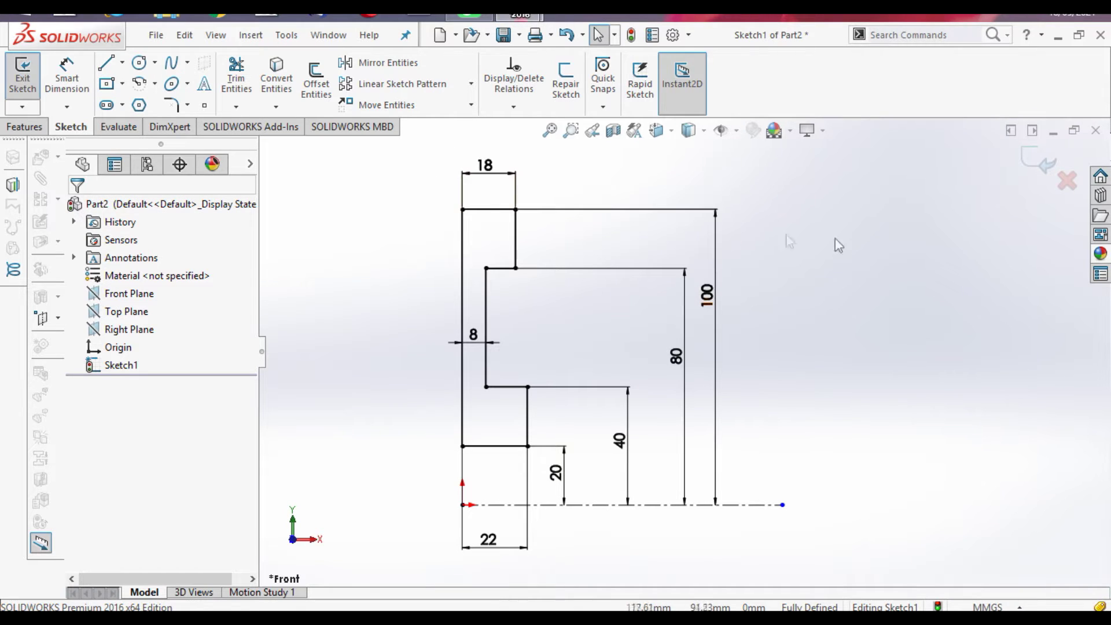
# Exit the sketch and revolve the profile 360 degrees around the horizontal centerline as a solid boss
pyautogui.click(1048, 168)
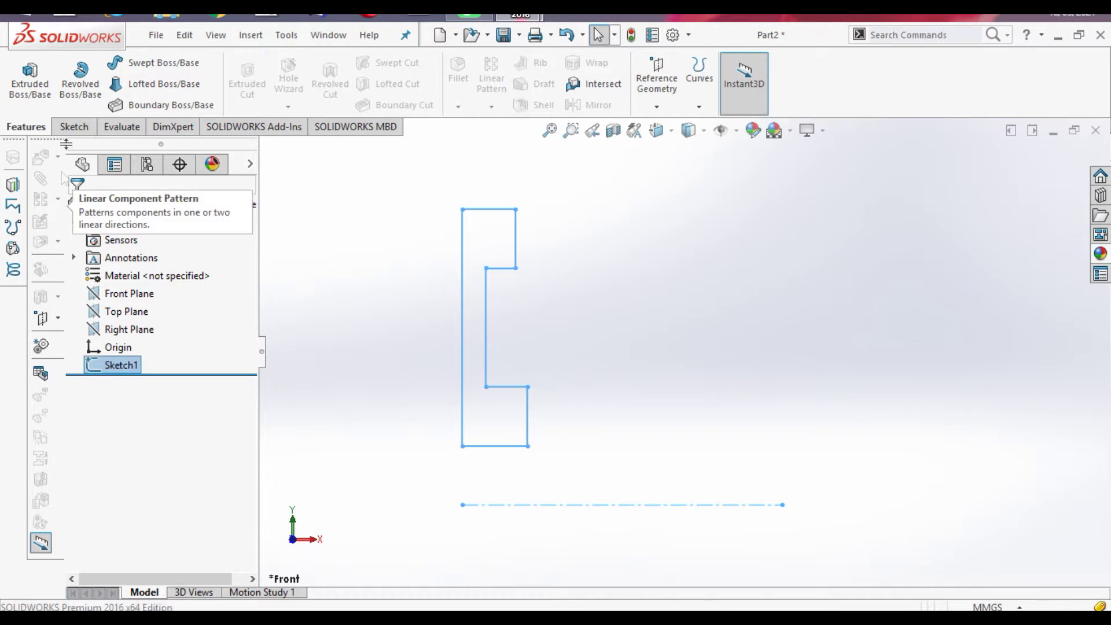
pyautogui.click(84, 81)
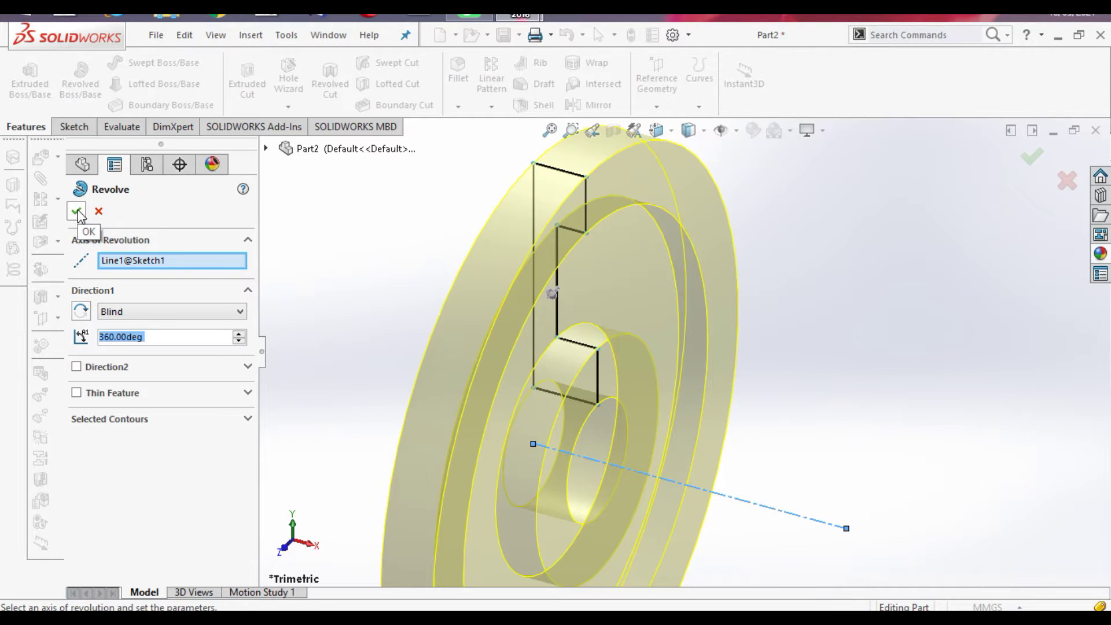
pyautogui.click(78, 213)
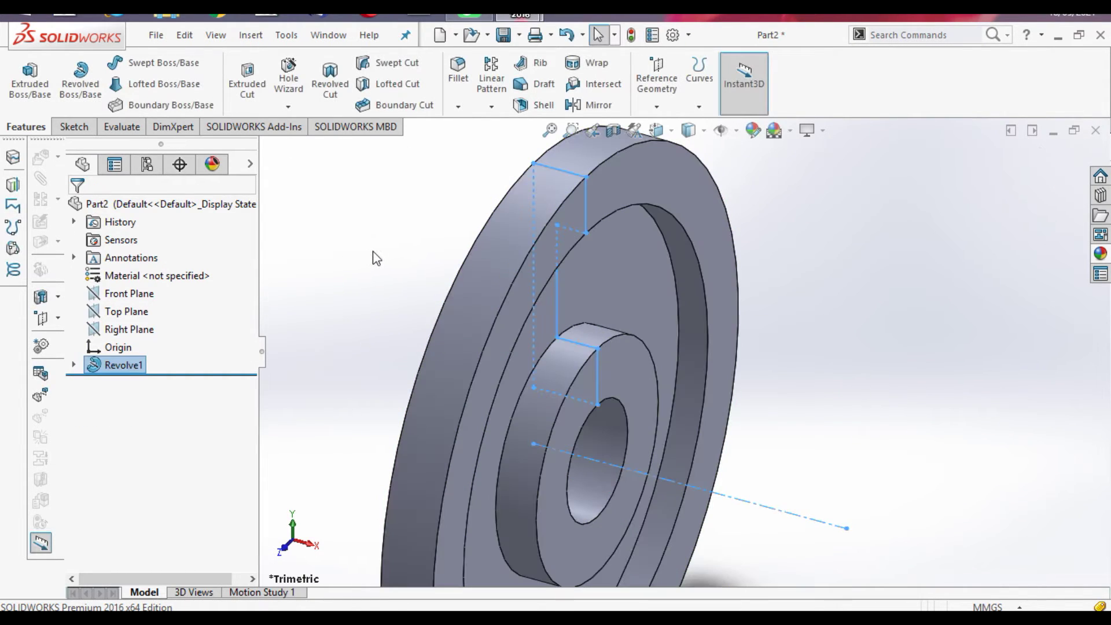
pyautogui.click(376, 257)
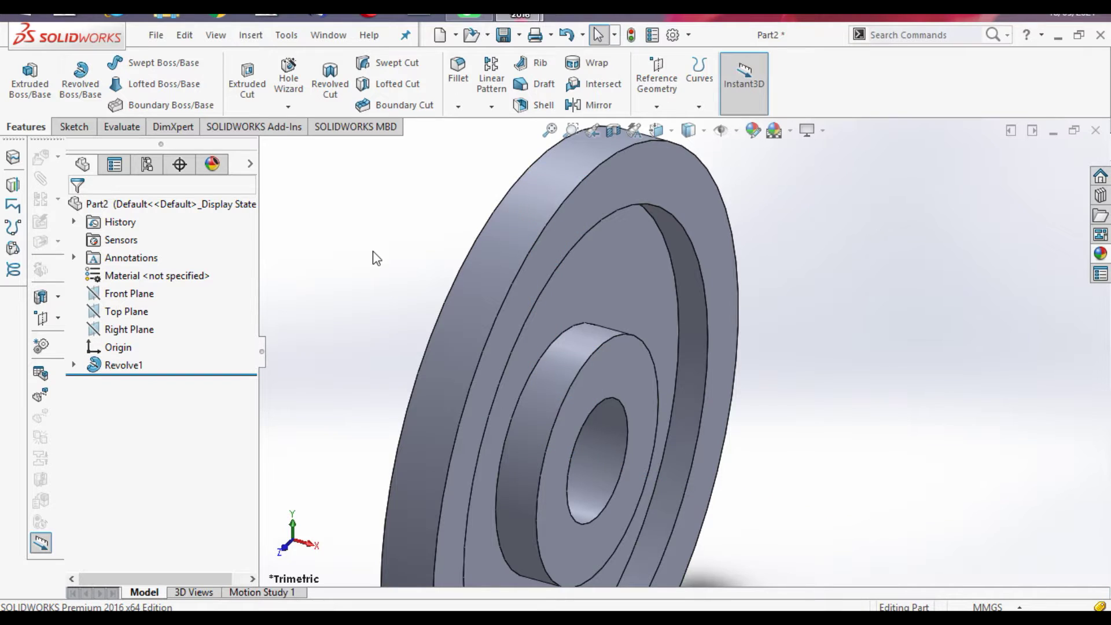
# Start a new sketch on the Front Plane, viewed normal to the plane
pyautogui.click(550, 130)
pyautogui.hotkey('ctrl', '7')
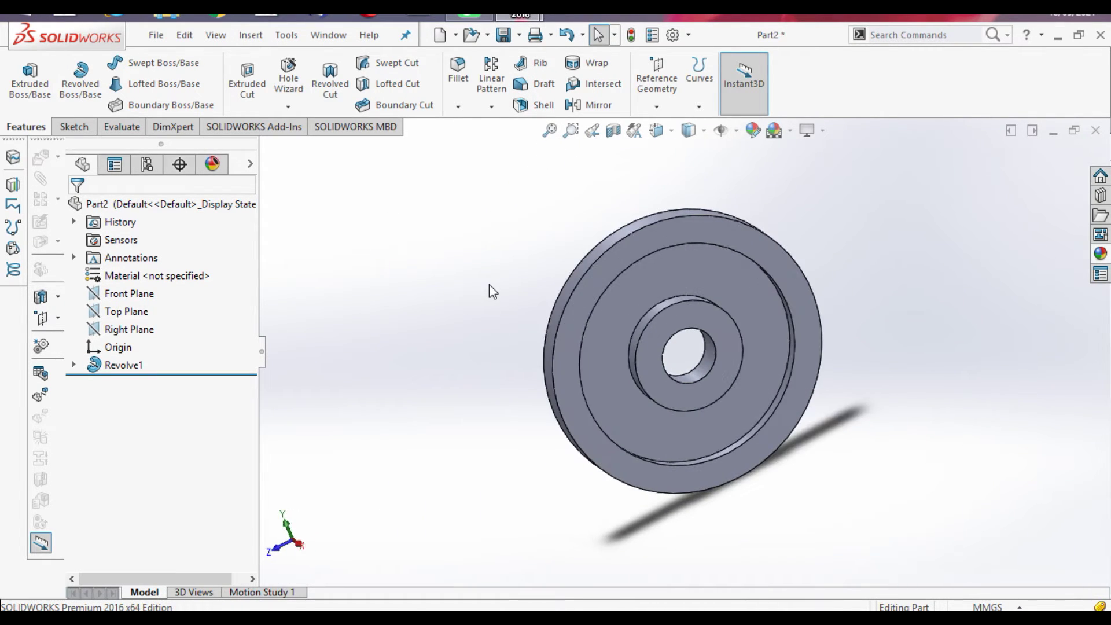
pyautogui.hotkey('ctrl', '1')
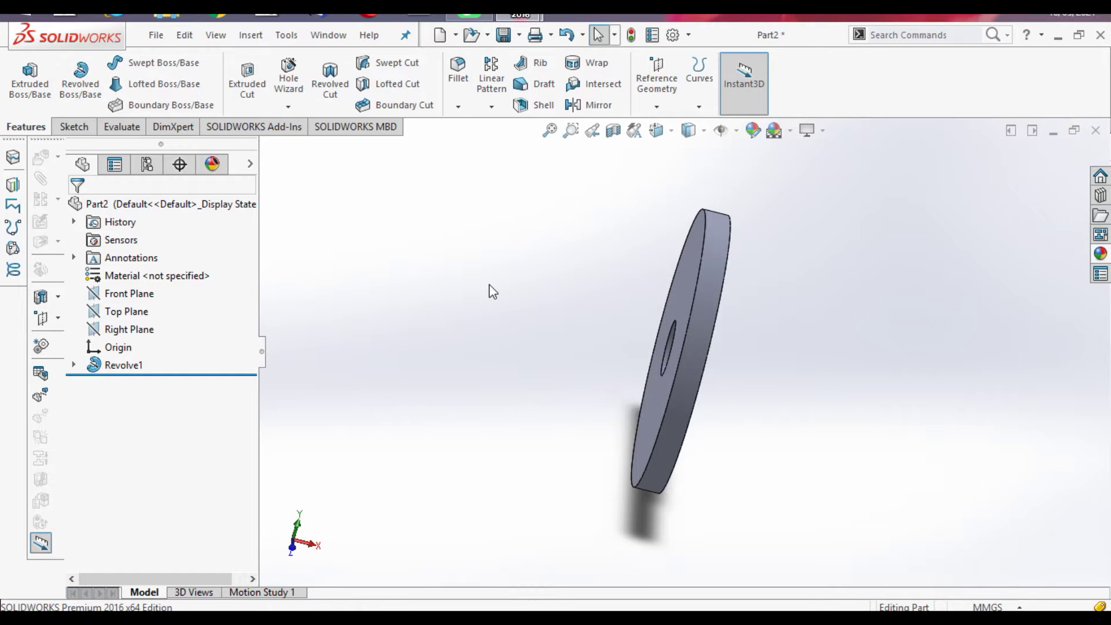
pyautogui.press('Left')
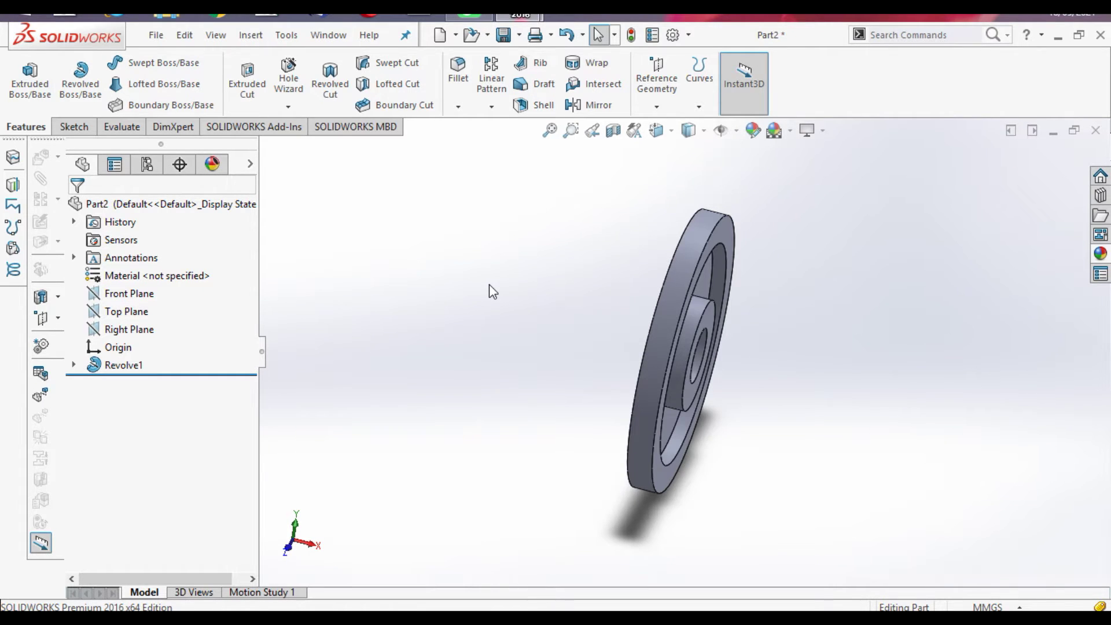
pyautogui.press('Right')
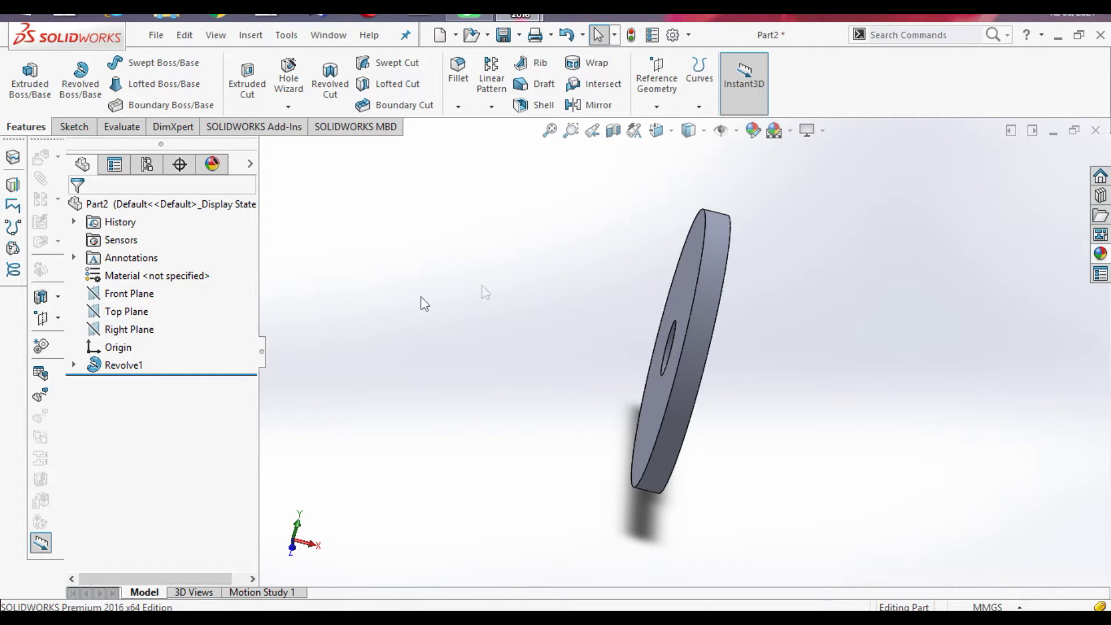
pyautogui.click(110, 299)
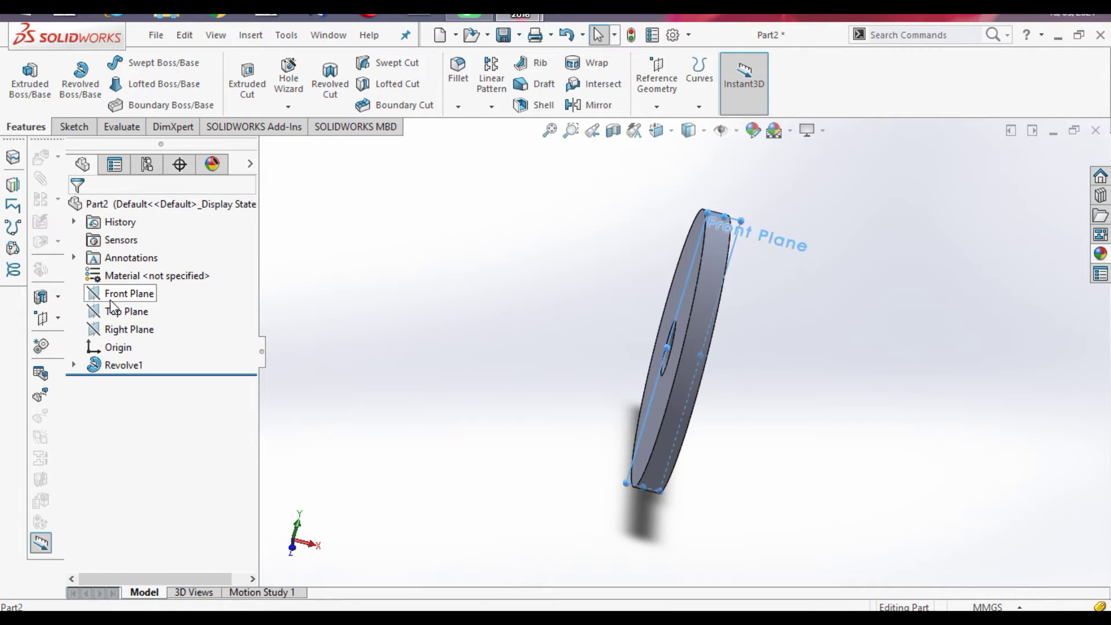
pyautogui.click(181, 279)
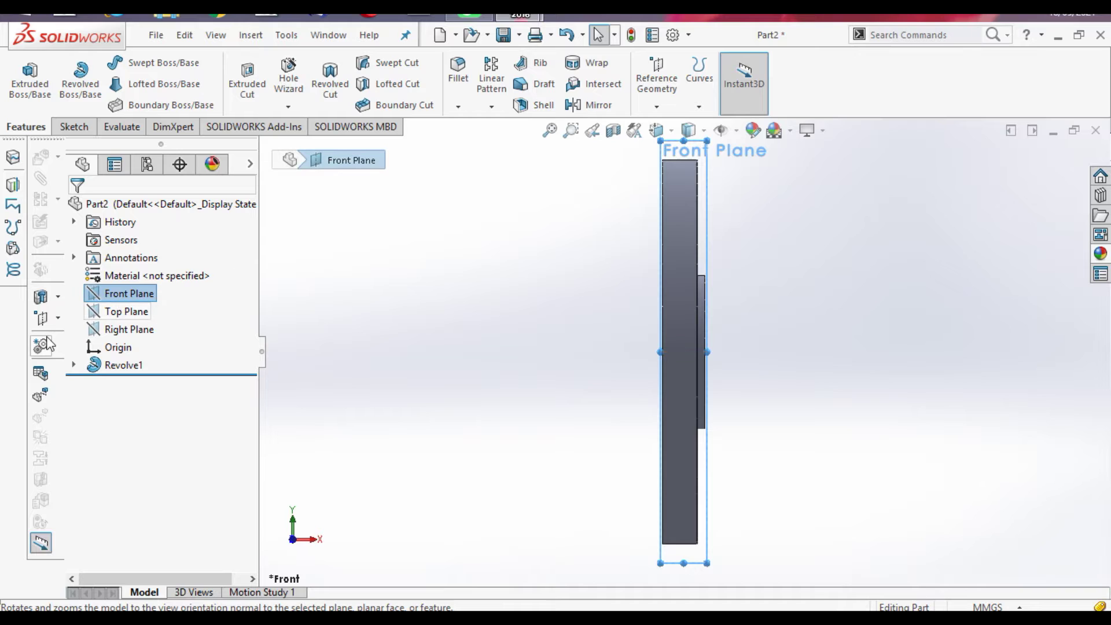
pyautogui.rightClick(109, 293)
pyautogui.click(121, 272)
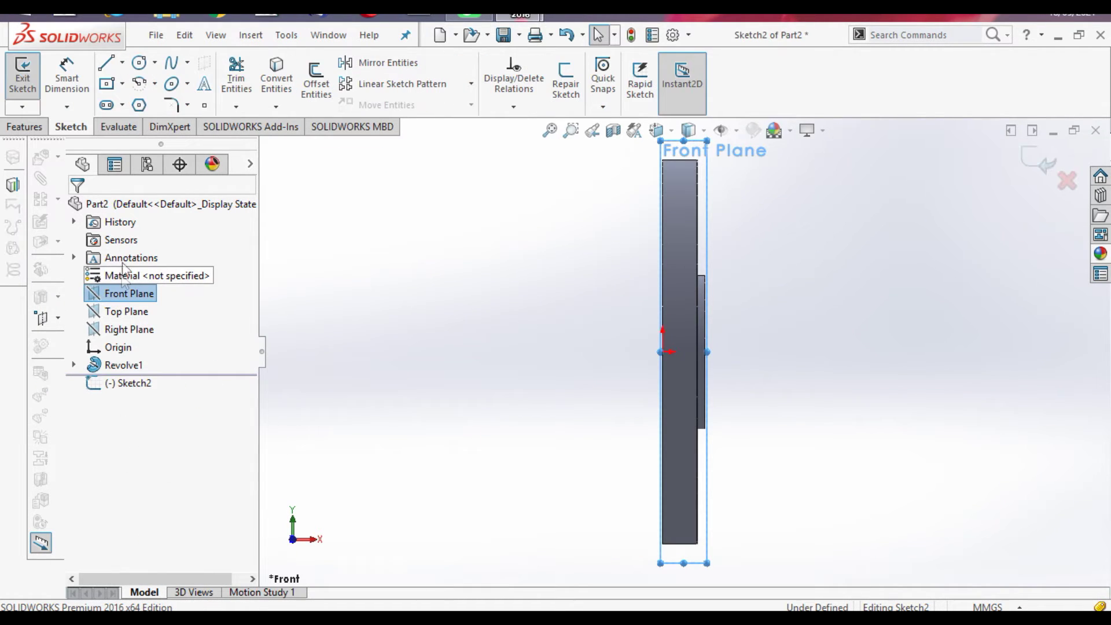
# Draw a horizontal centerline about 44 mm long from the origin, extending past the hub's face, and end the line chain
pyautogui.click(122, 63)
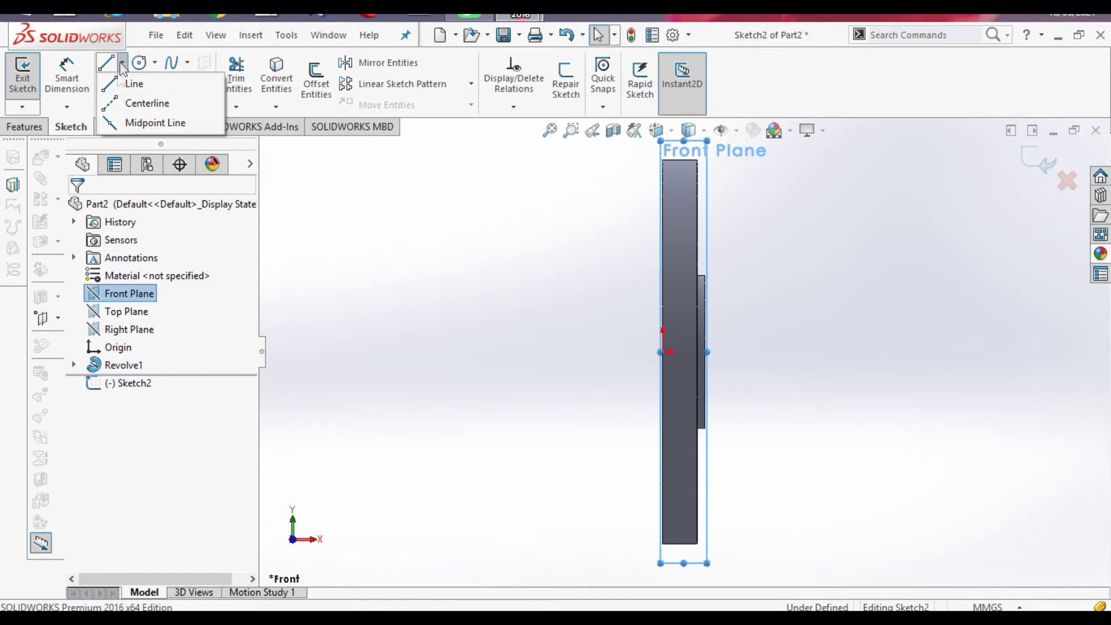
pyautogui.click(124, 104)
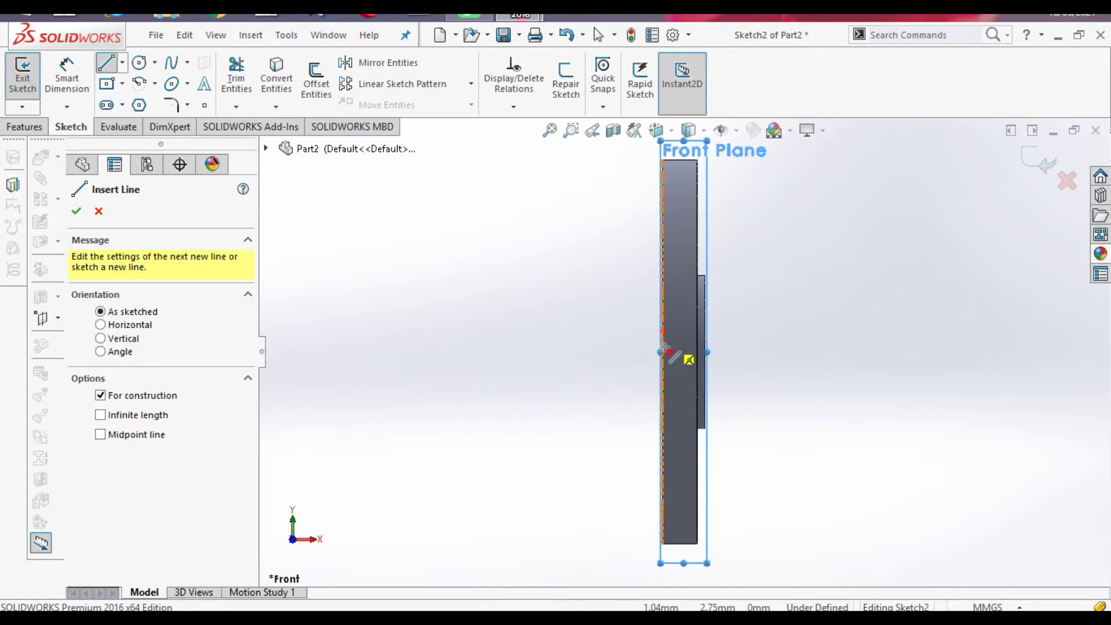
pyautogui.scroll(-2, 664, 351)
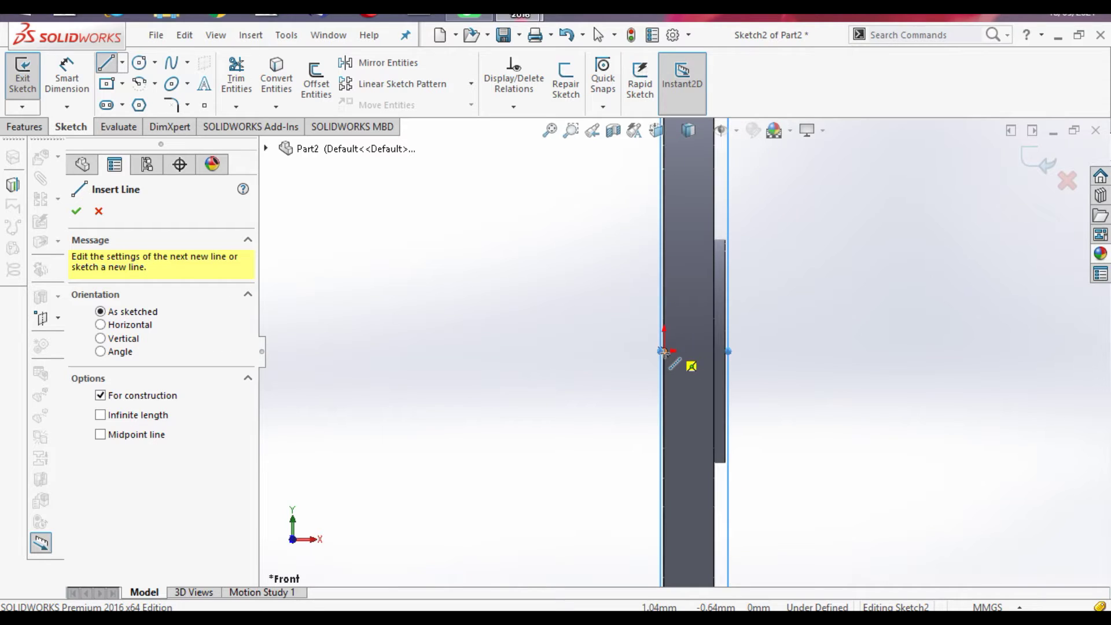
pyautogui.click(664, 351)
pyautogui.click(663, 351)
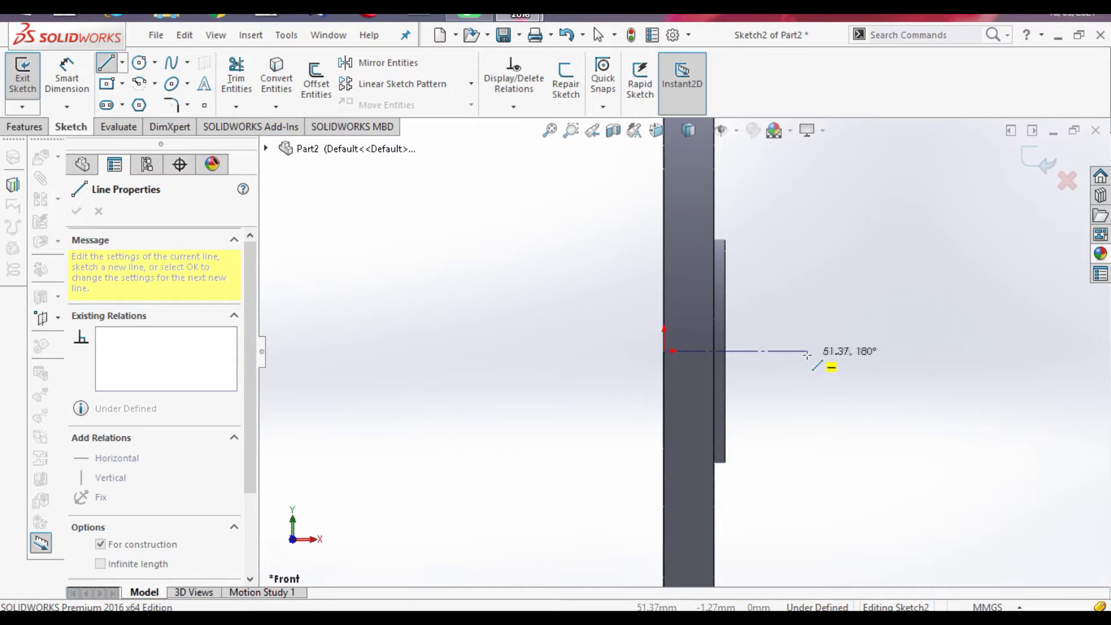
pyautogui.click(786, 352)
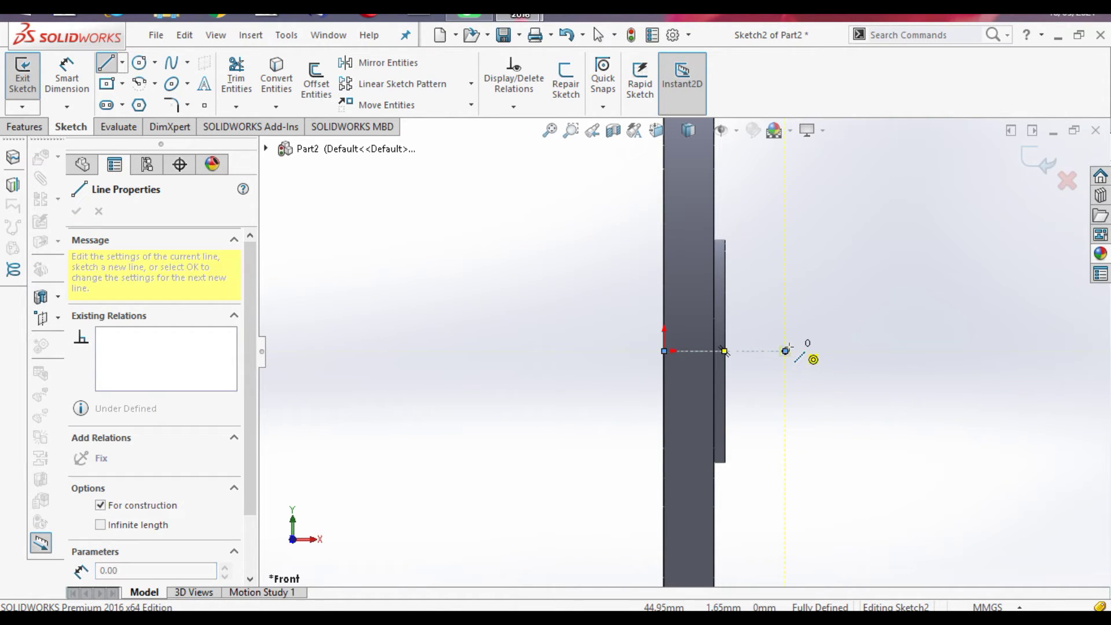
pyautogui.rightClick(789, 343)
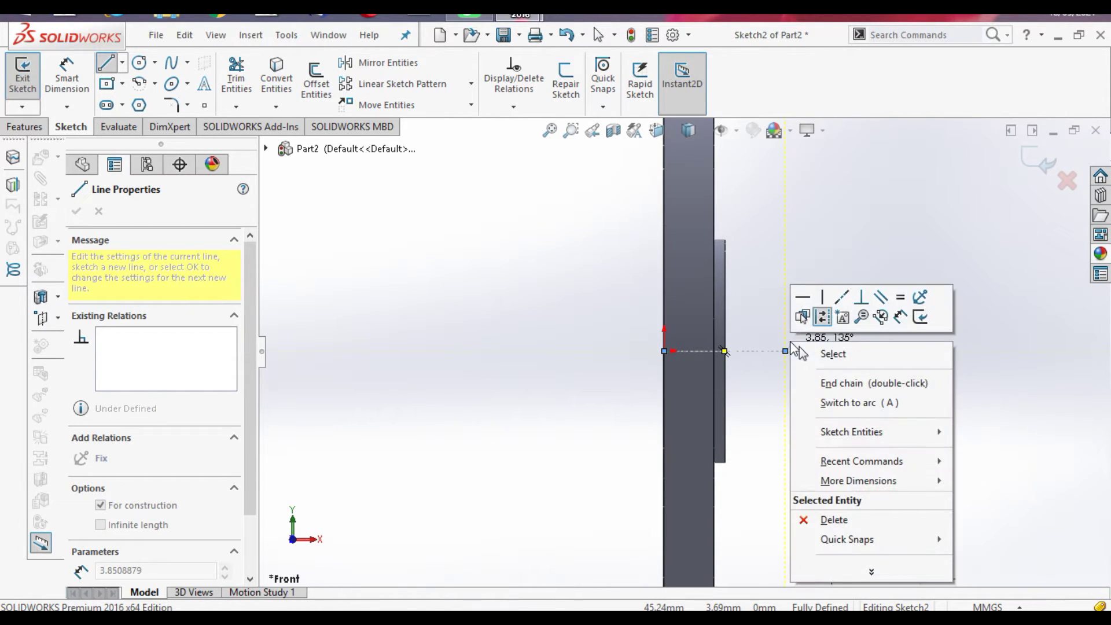
pyautogui.click(827, 353)
# Sketch a closed four-sided profile at the rim's upper outer corner, about 13.4 mm wide on top, 6.7 mm below and 17.6 mm high
pyautogui.click(551, 130)
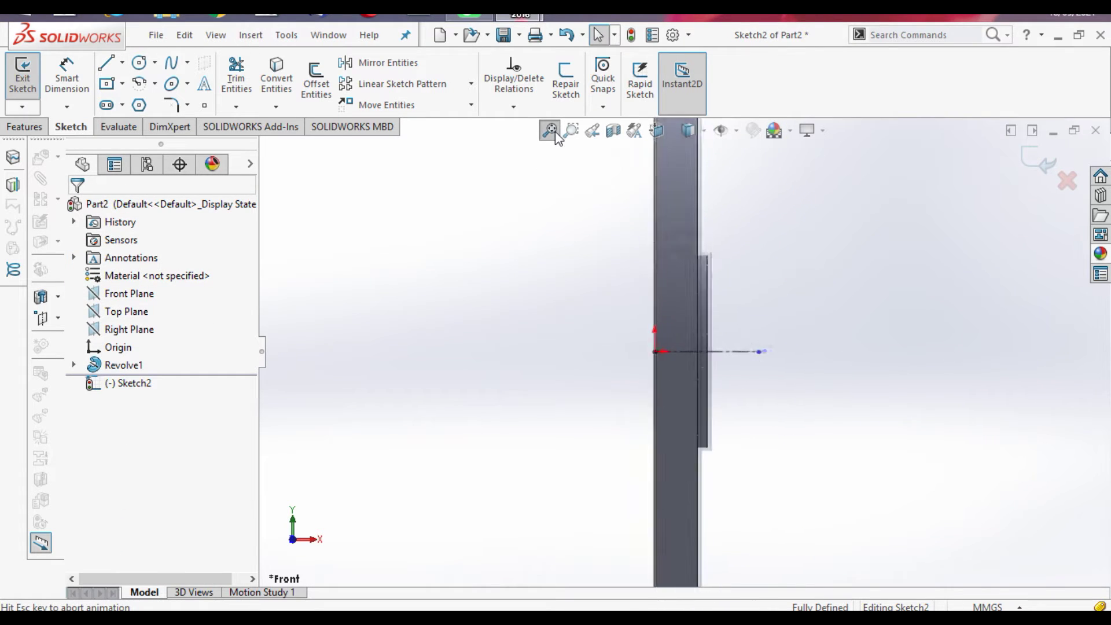
pyautogui.click(106, 65)
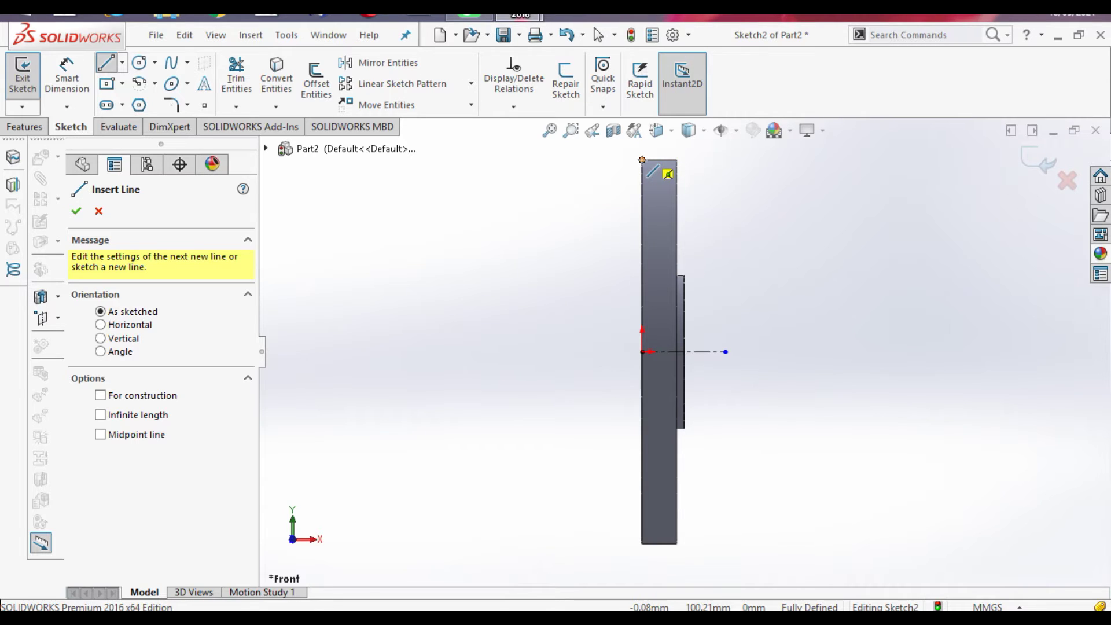
pyautogui.scroll(-2, 642, 159)
pyautogui.scroll(-1, 642, 160)
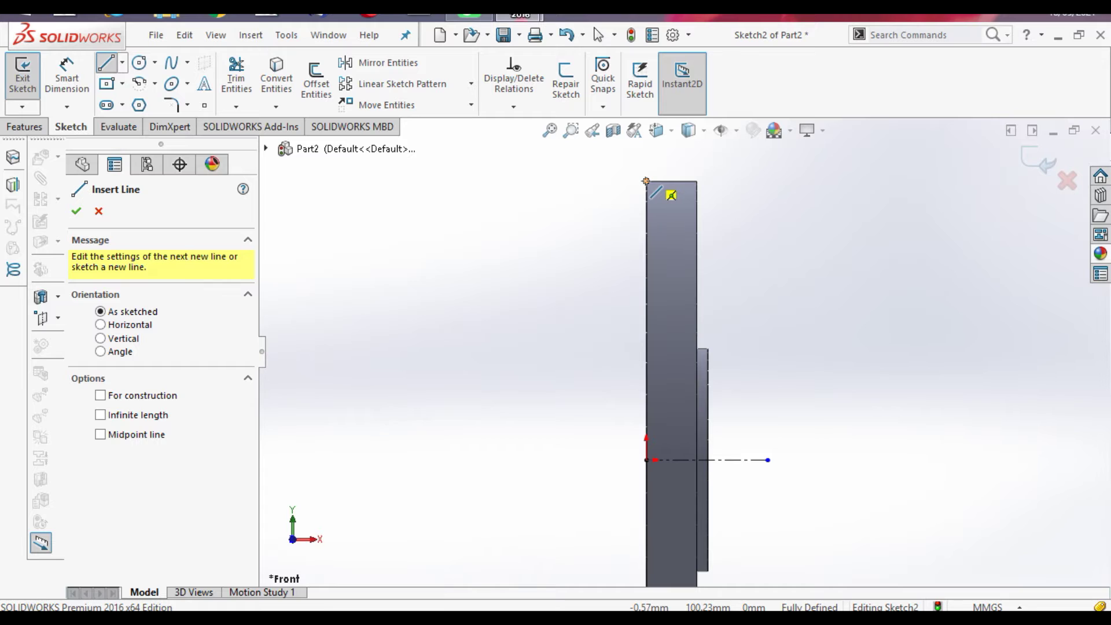
pyautogui.click(646, 181)
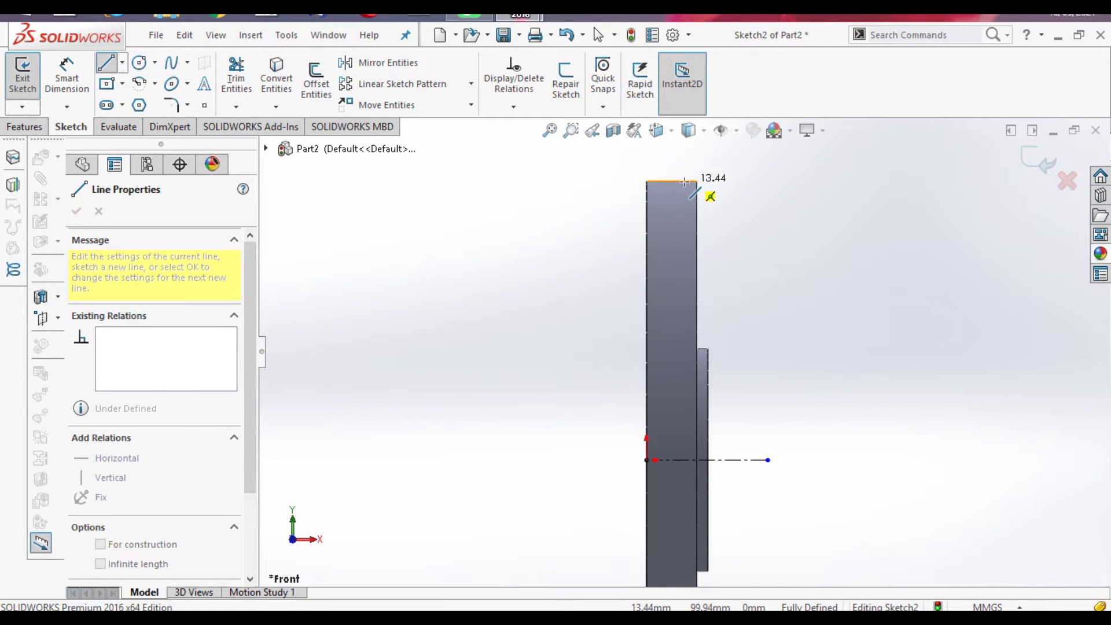
pyautogui.click(684, 181)
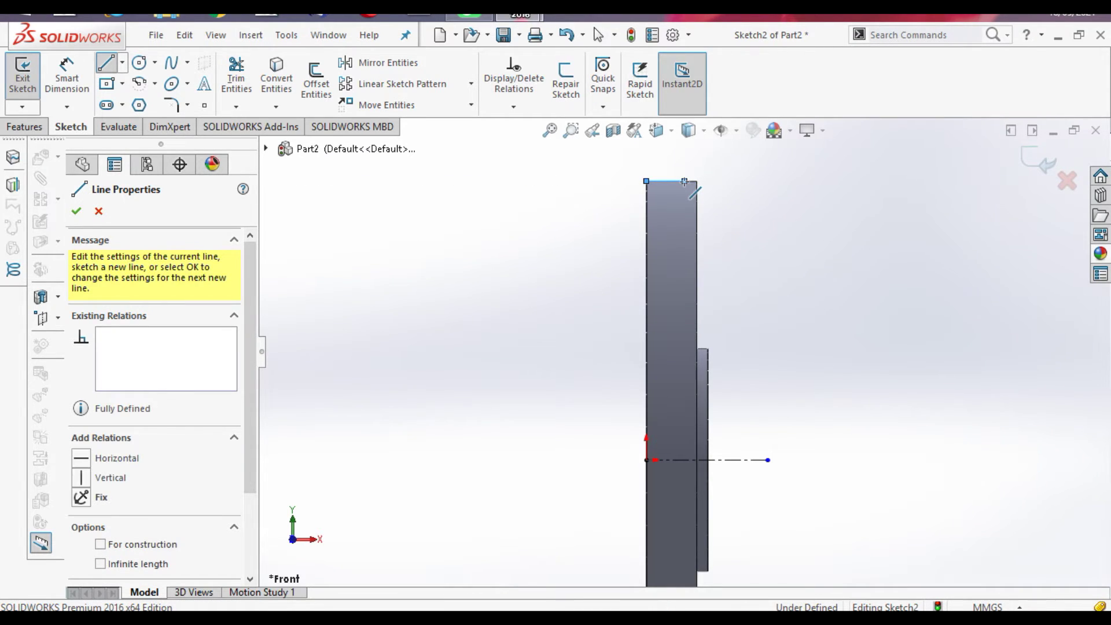
pyautogui.click(665, 230)
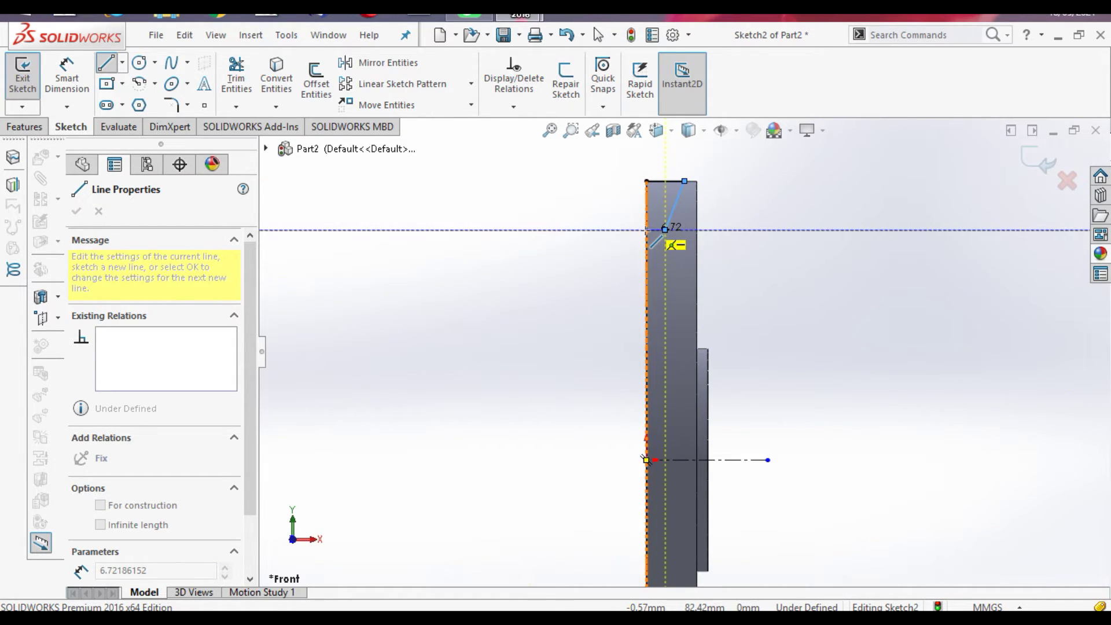
pyautogui.click(647, 230)
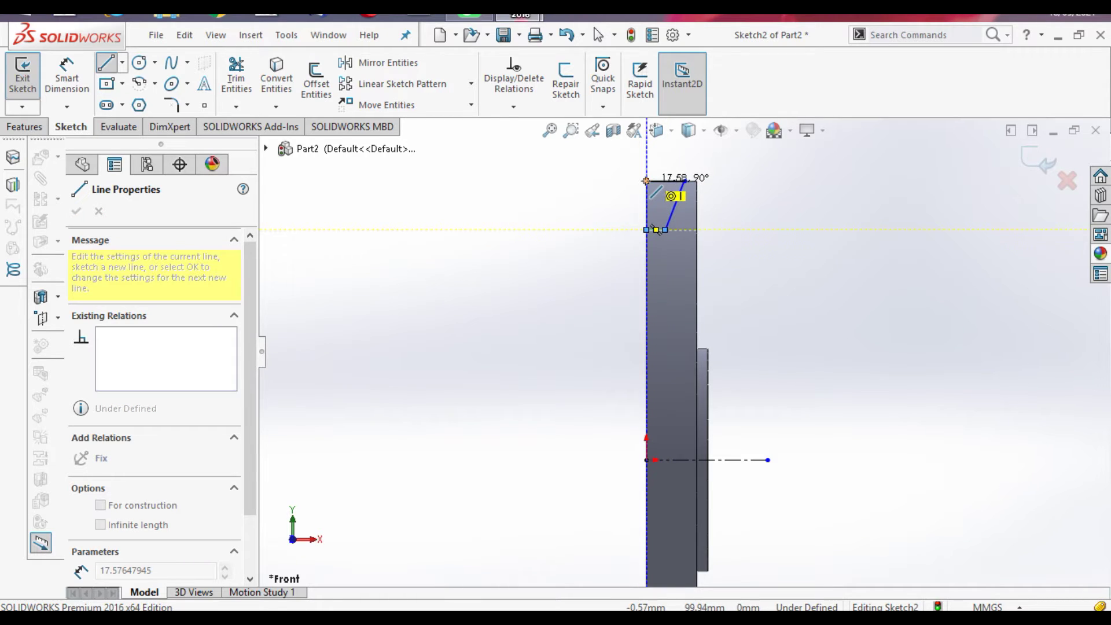
pyautogui.click(646, 181)
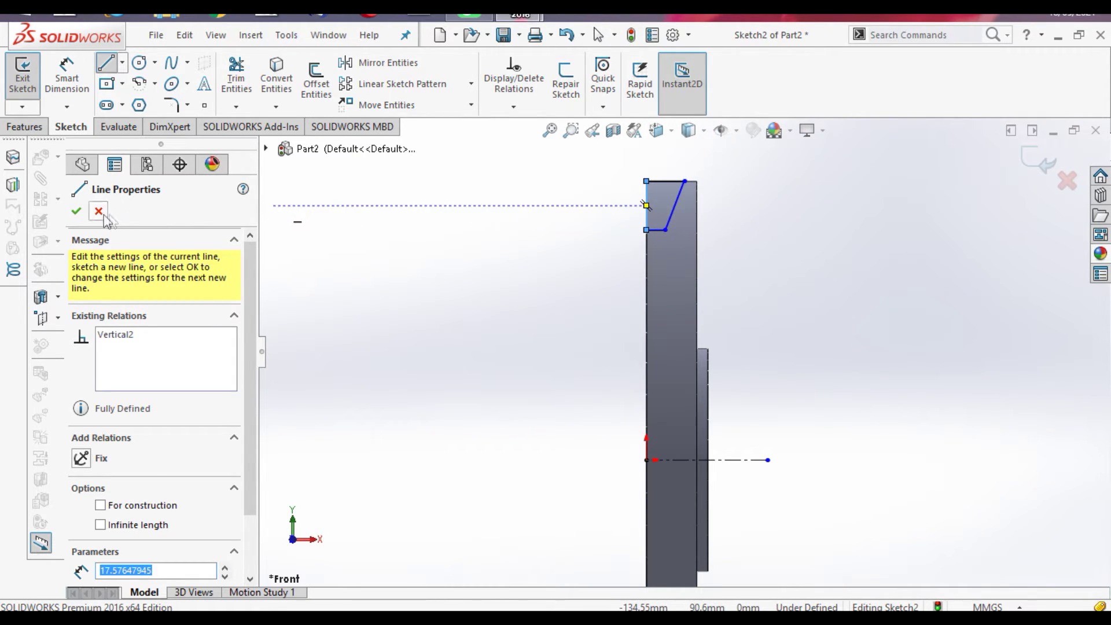
pyautogui.click(75, 212)
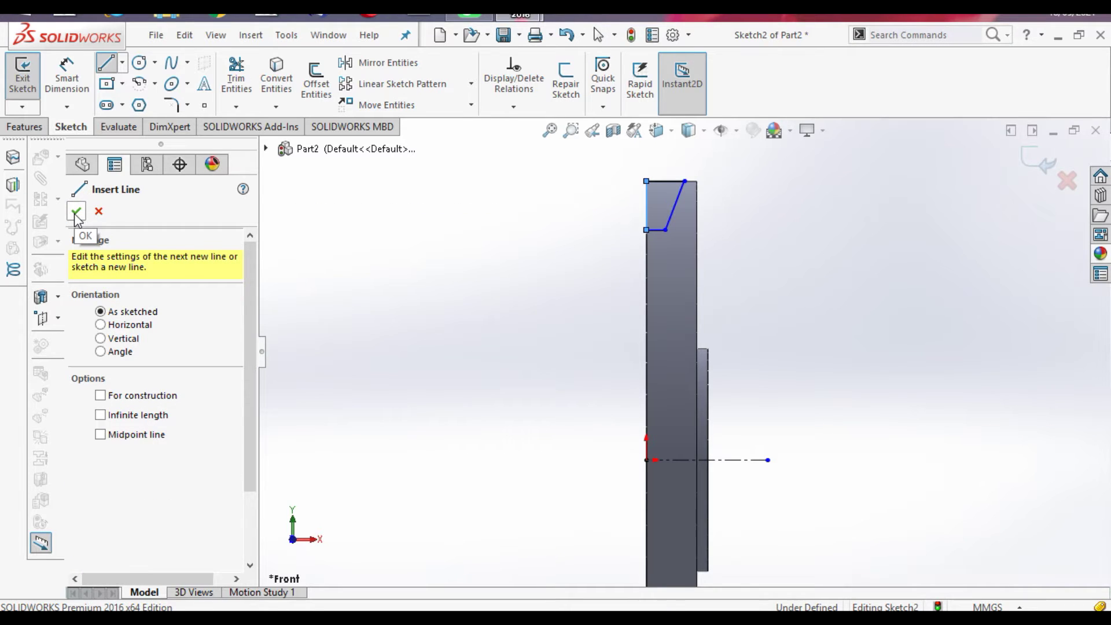
pyautogui.click(76, 212)
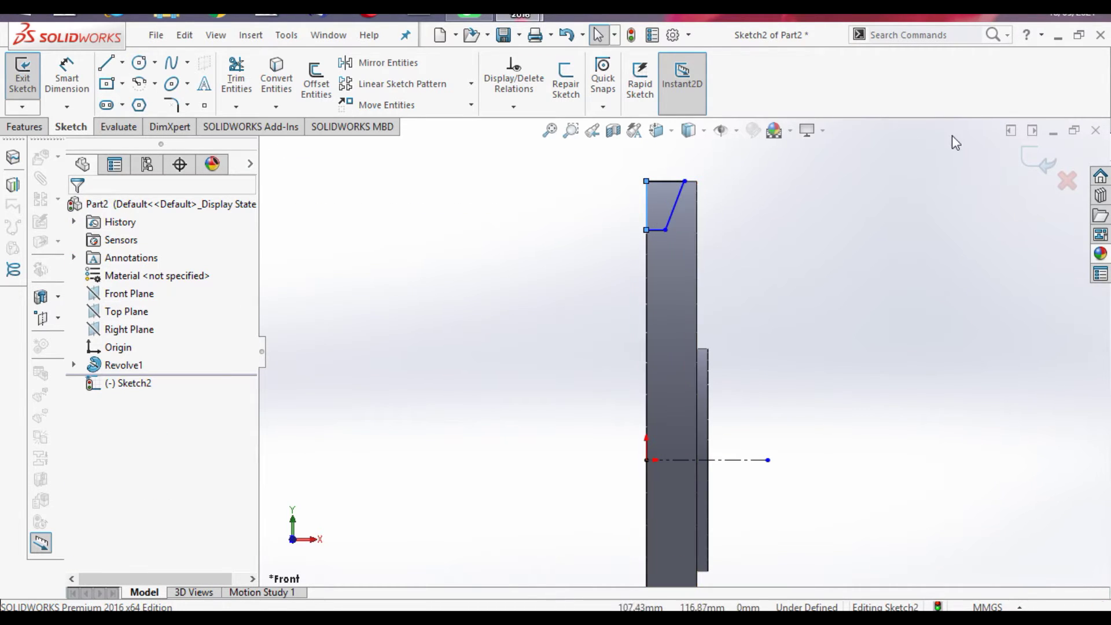
pyautogui.click(734, 236)
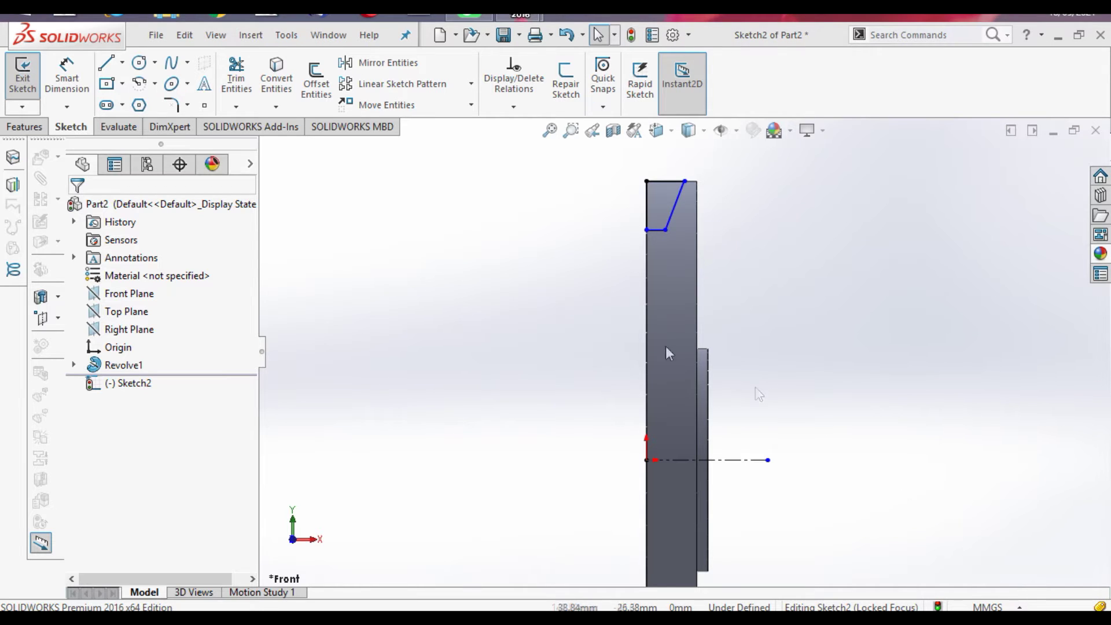
# Dimension the length of the four-sided profile's upper horizontal edge as 13 mm
pyautogui.click(66, 75)
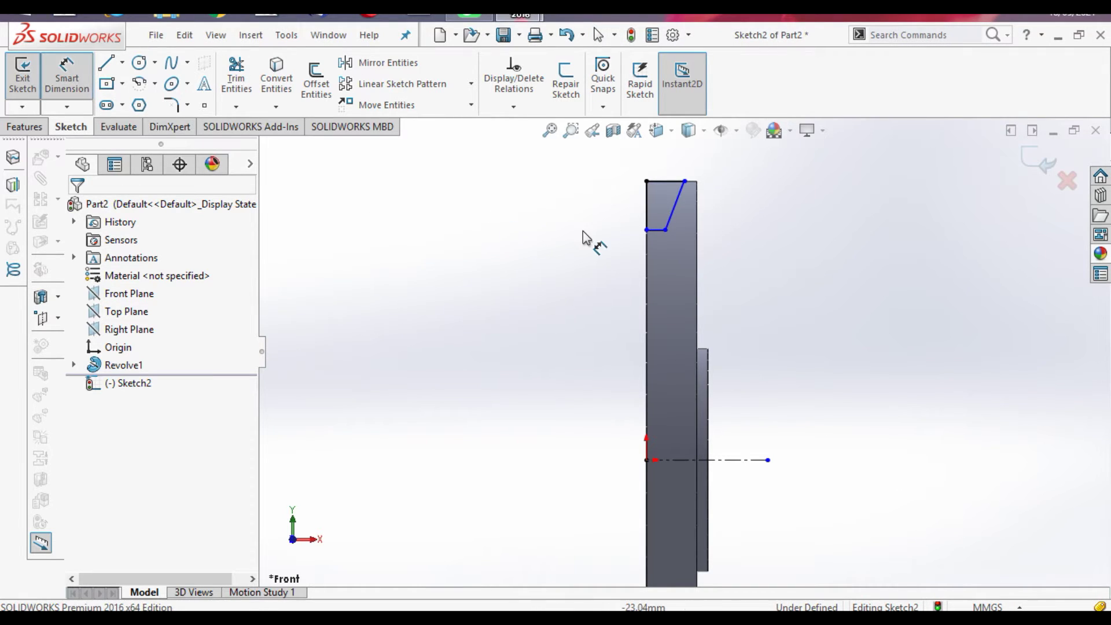
pyautogui.click(660, 182)
pyautogui.click(670, 161)
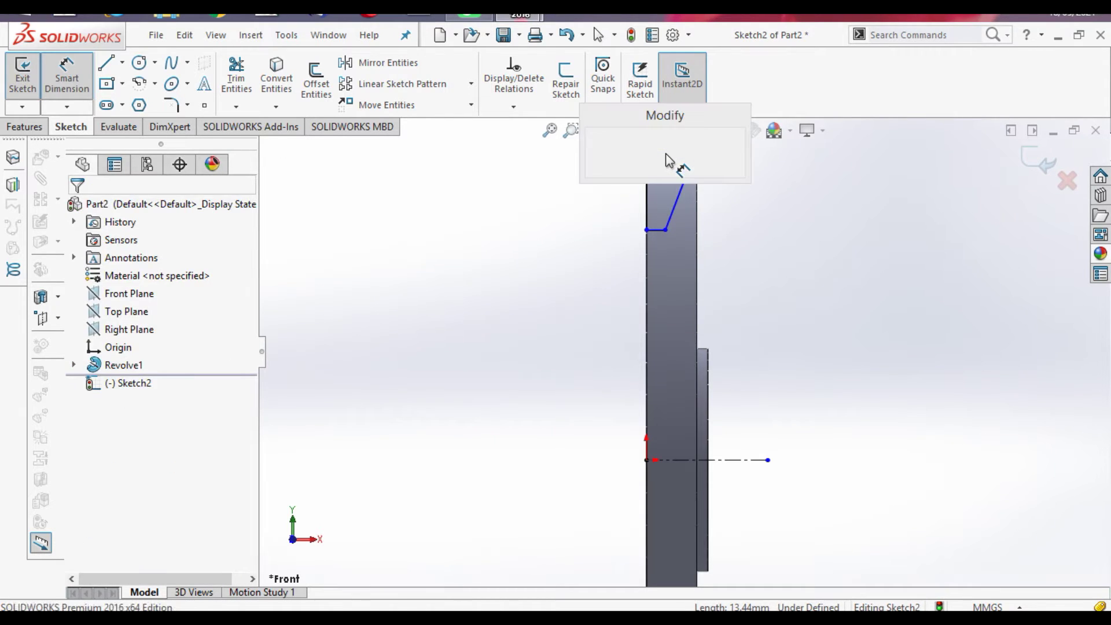
pyautogui.write('13')
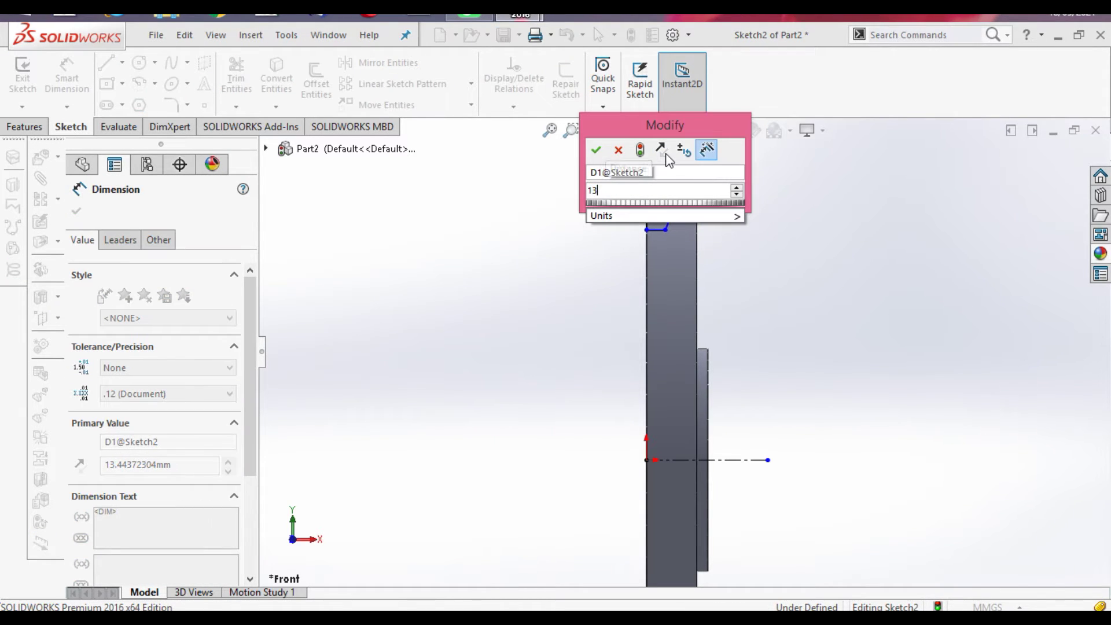
pyautogui.click(596, 152)
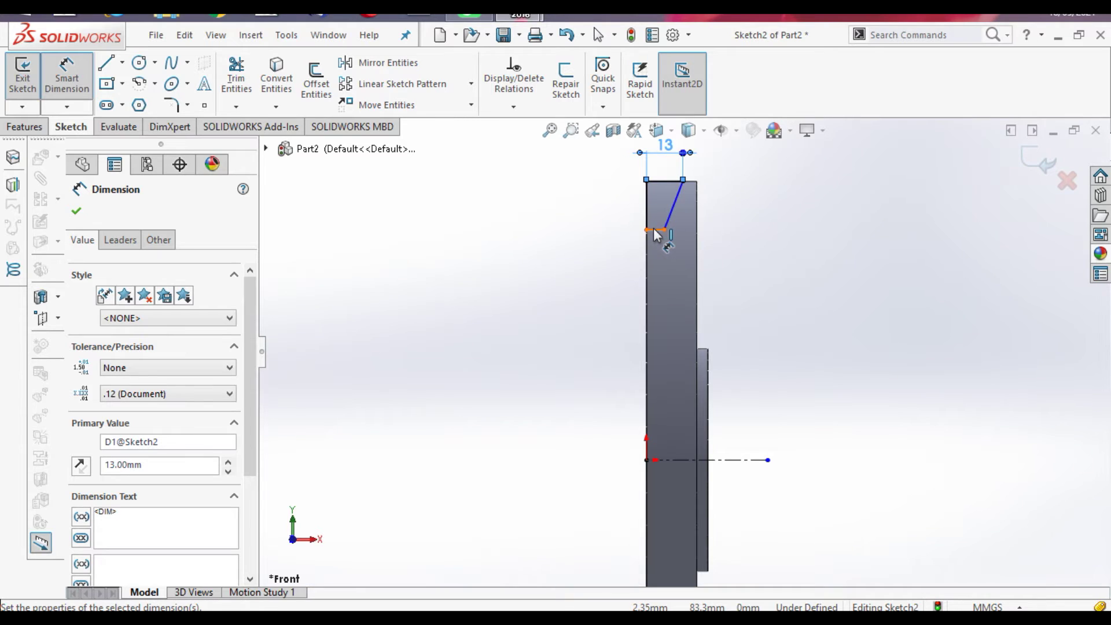
# Dimension the length of the four-sided profile's lower horizontal edge as 5 mm
pyautogui.click(653, 231)
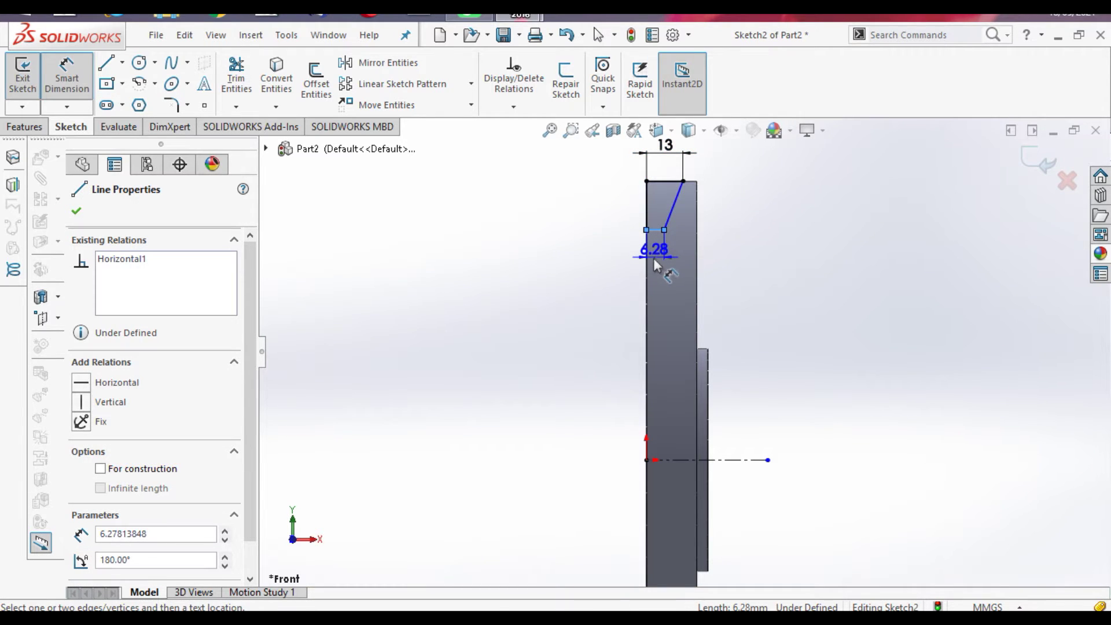
pyautogui.click(631, 265)
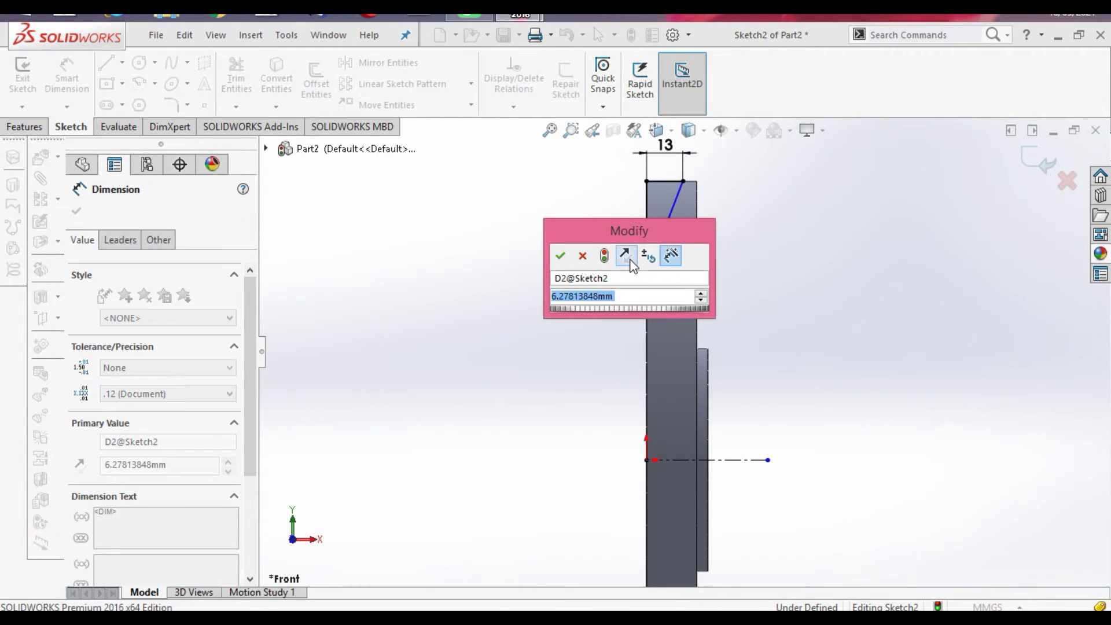
pyautogui.write('5')
pyautogui.click(561, 258)
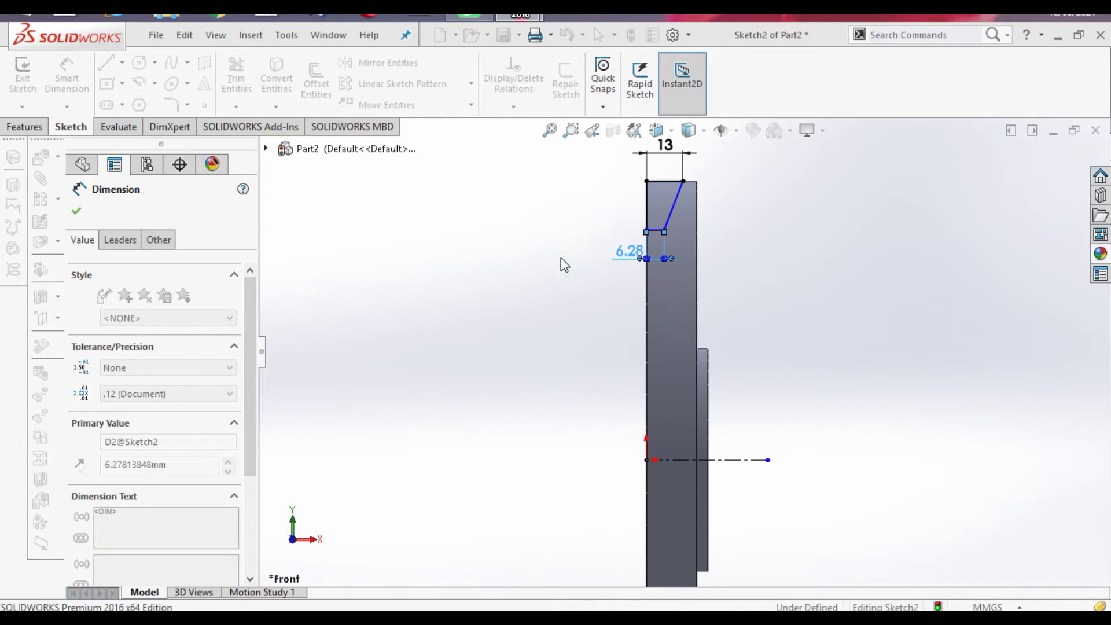
# Dimension the angle between the profile's slanted edge and its lower horizontal edge as 110 degrees and finish dimensioning
pyautogui.click(666, 214)
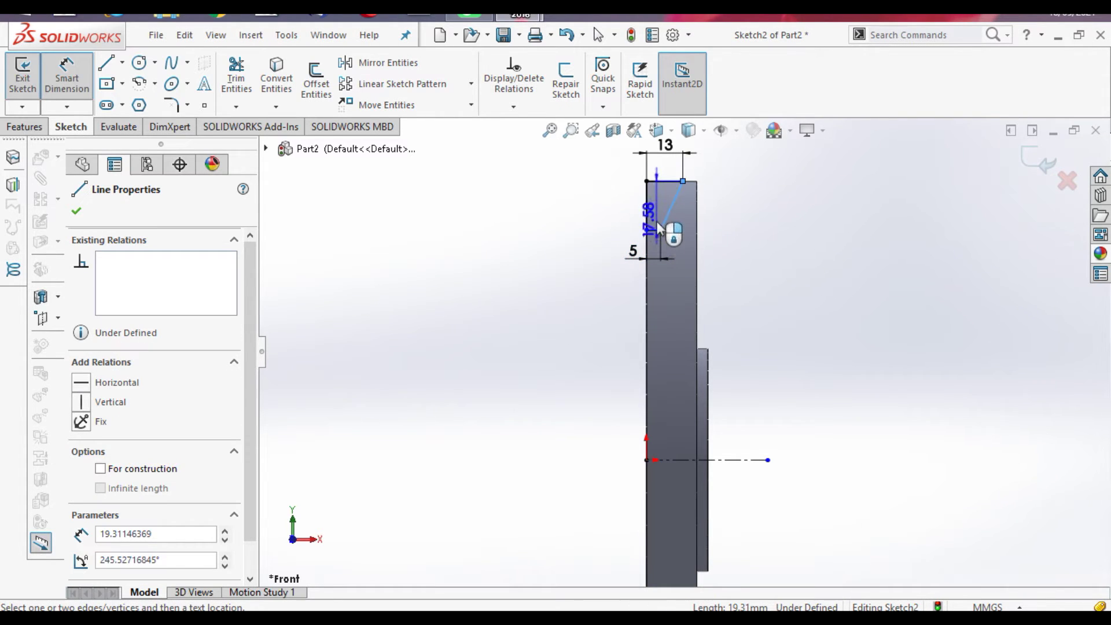
pyautogui.click(647, 231)
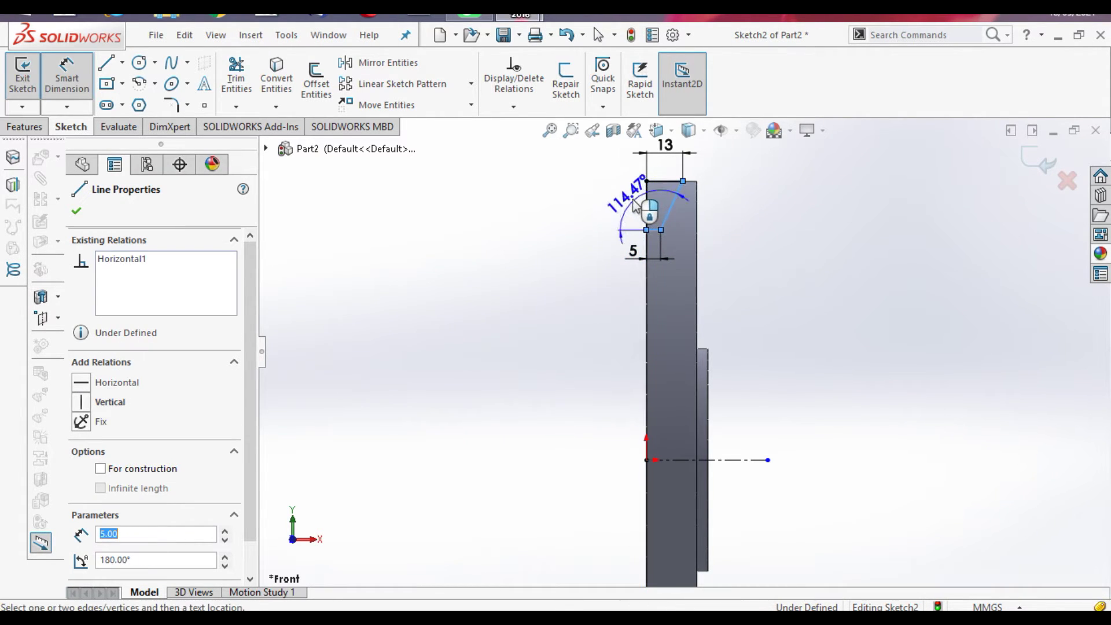
pyautogui.click(637, 210)
pyautogui.write('110')
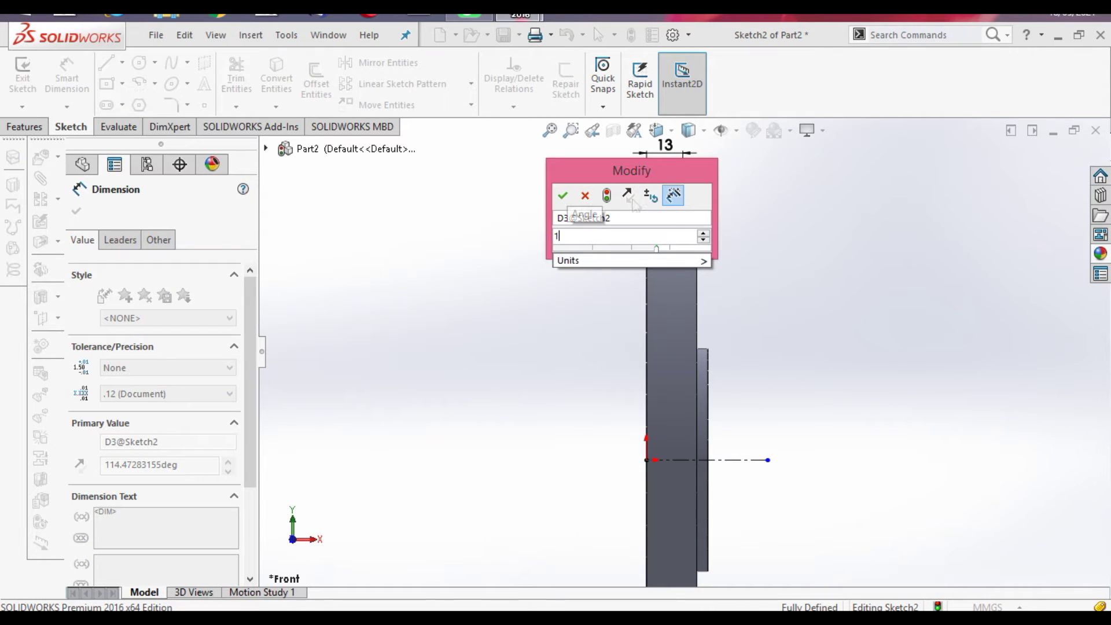
pyautogui.click(562, 196)
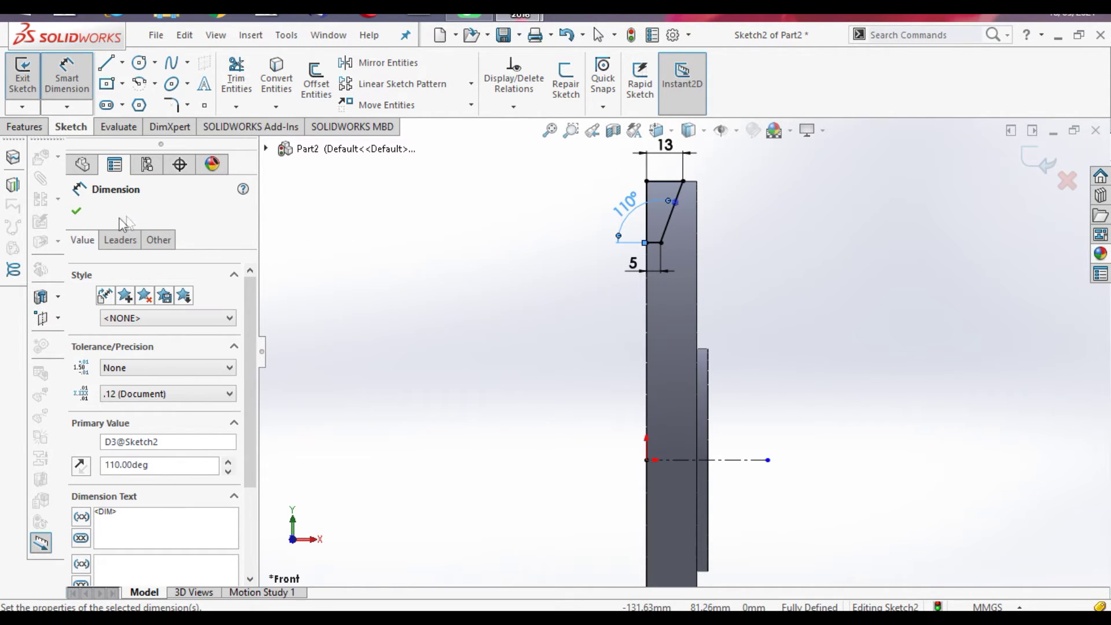
pyautogui.click(75, 210)
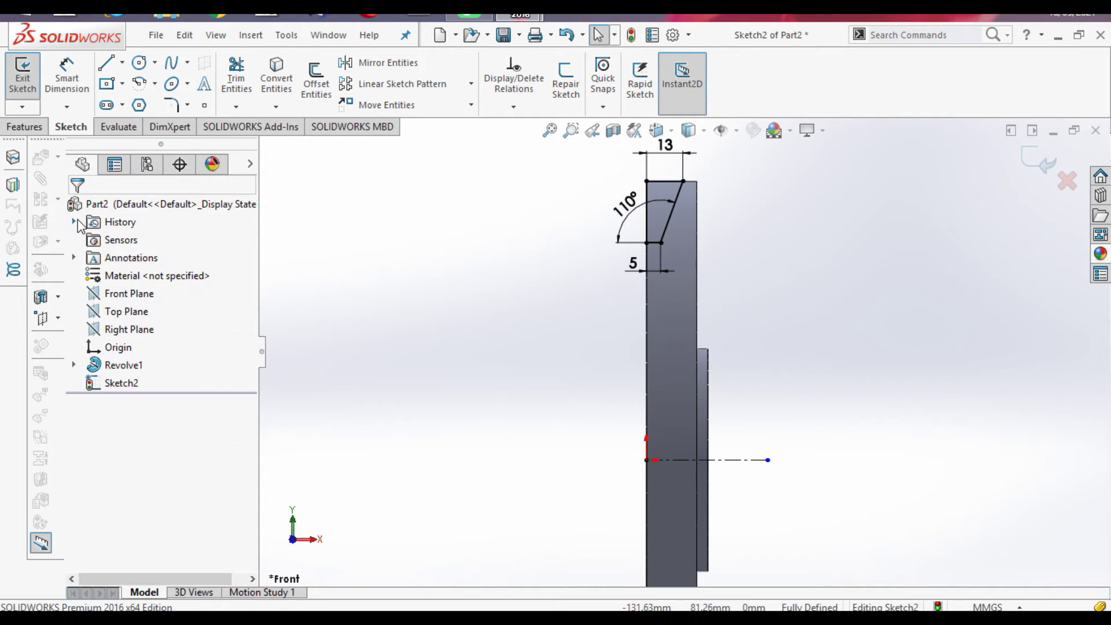
pyautogui.click(67, 75)
# Cut the rim with a Revolved Cut of the four-sided profile, 360 degrees around the horizontal centerline
pyautogui.click(33, 132)
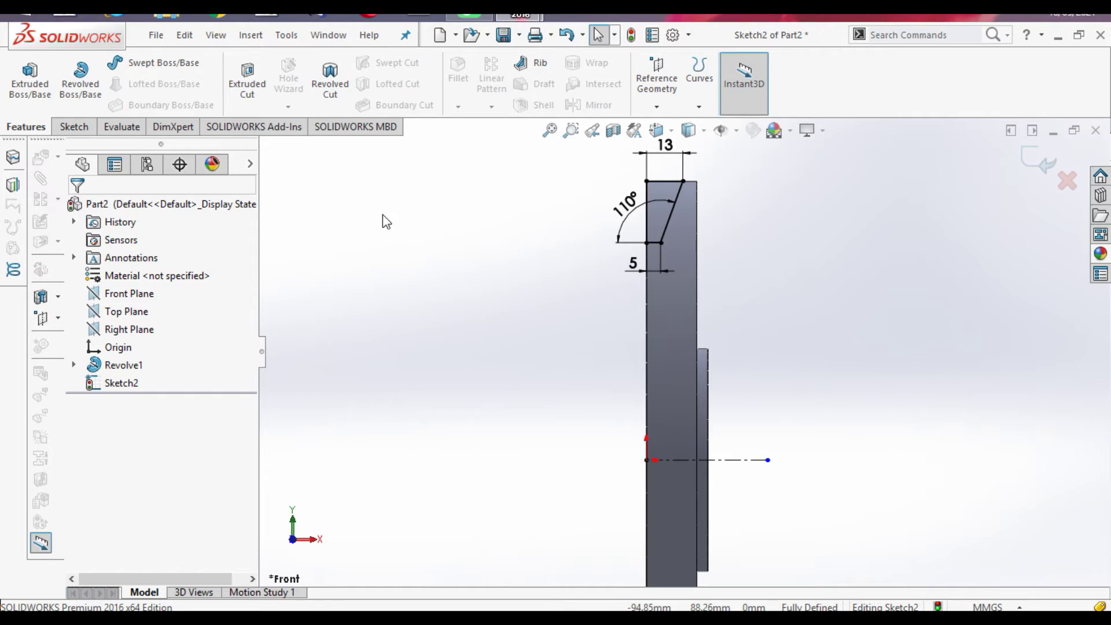
pyautogui.click(330, 85)
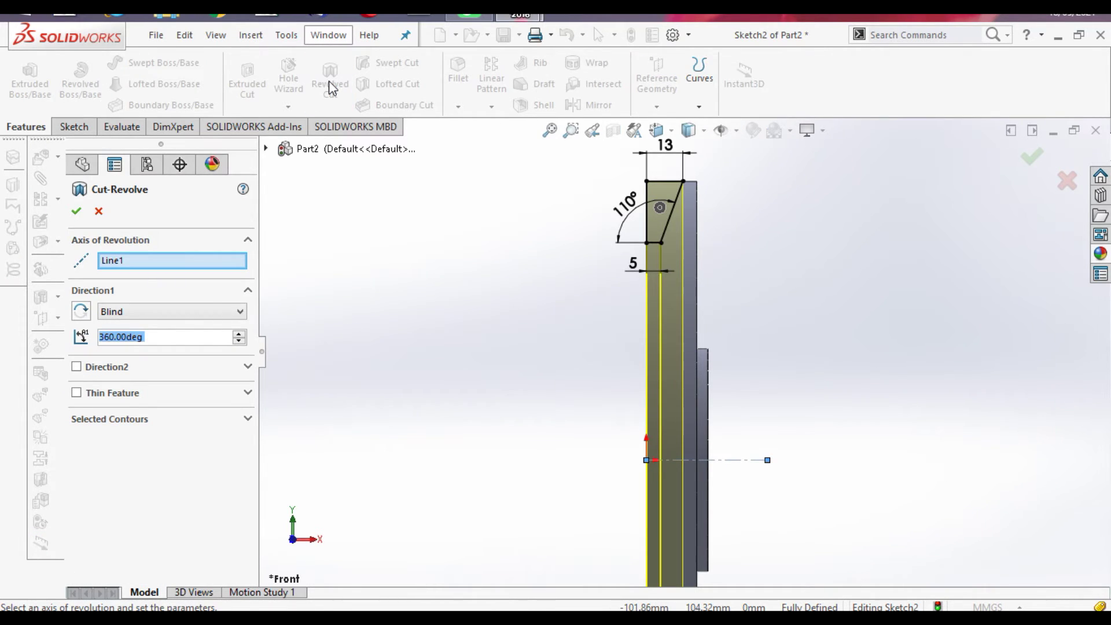
pyautogui.click(78, 211)
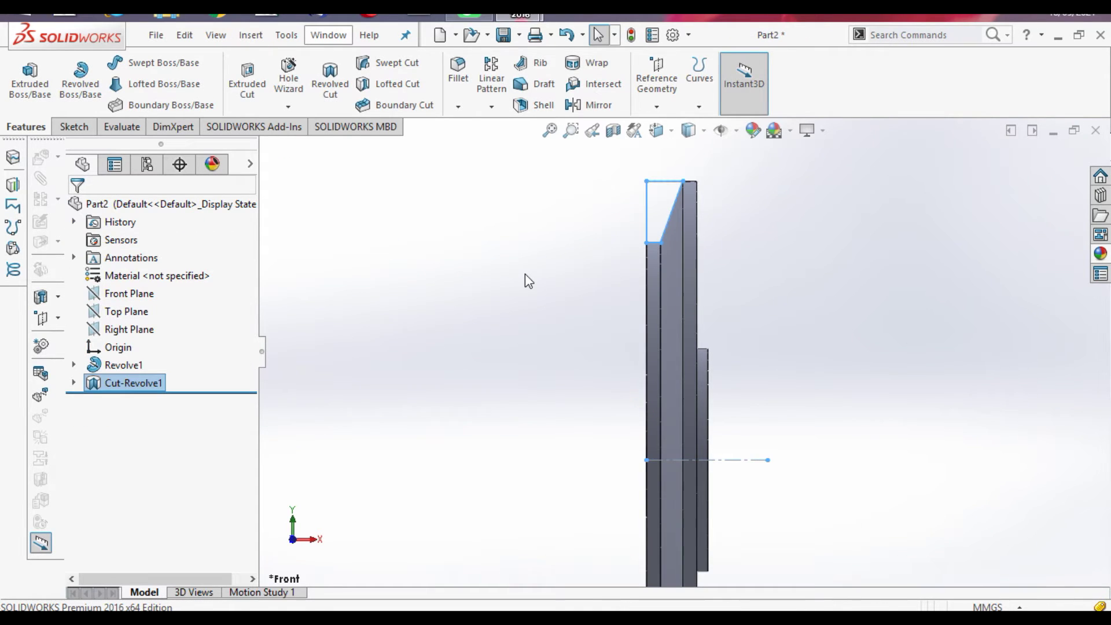
pyautogui.click(541, 273)
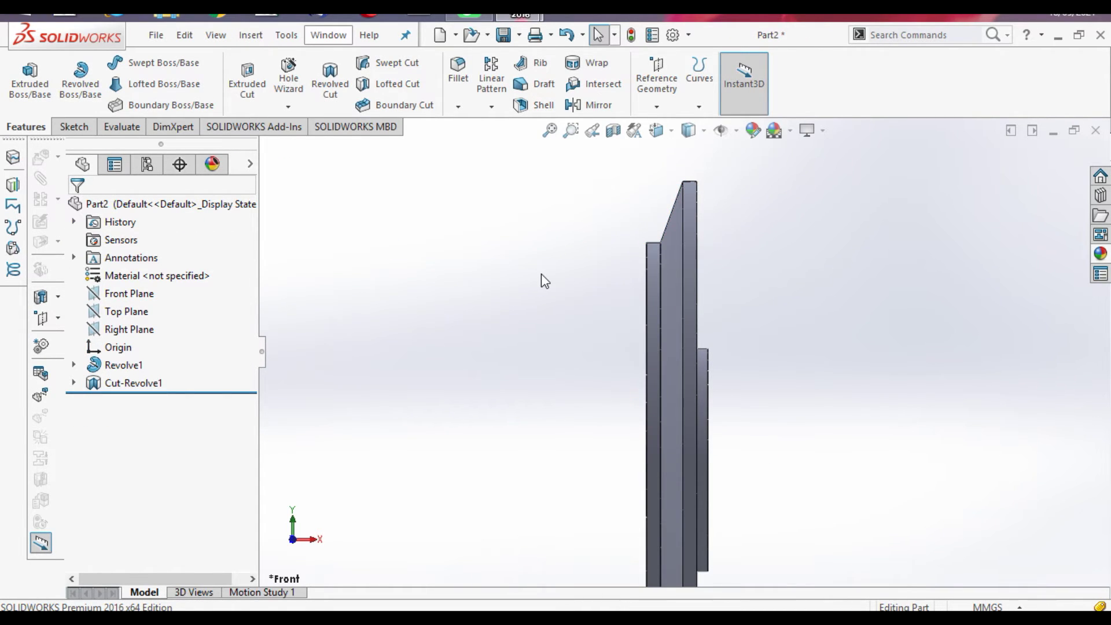
pyautogui.hotkey('ctrl', '7')
pyautogui.press('Left')
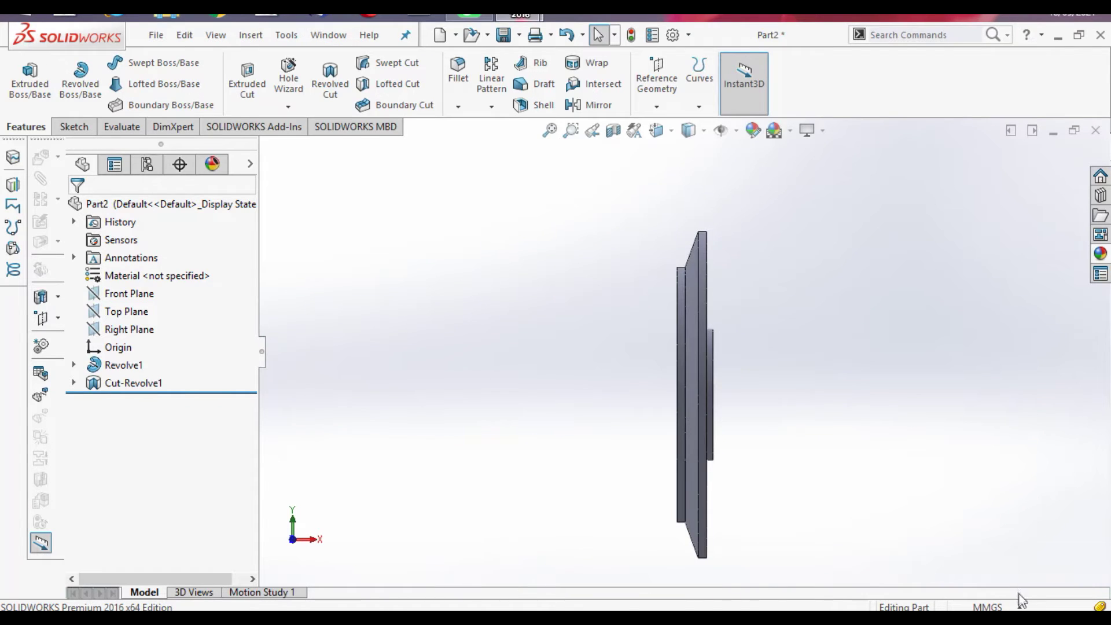
pyautogui.press('Right')
pyautogui.press('Right')
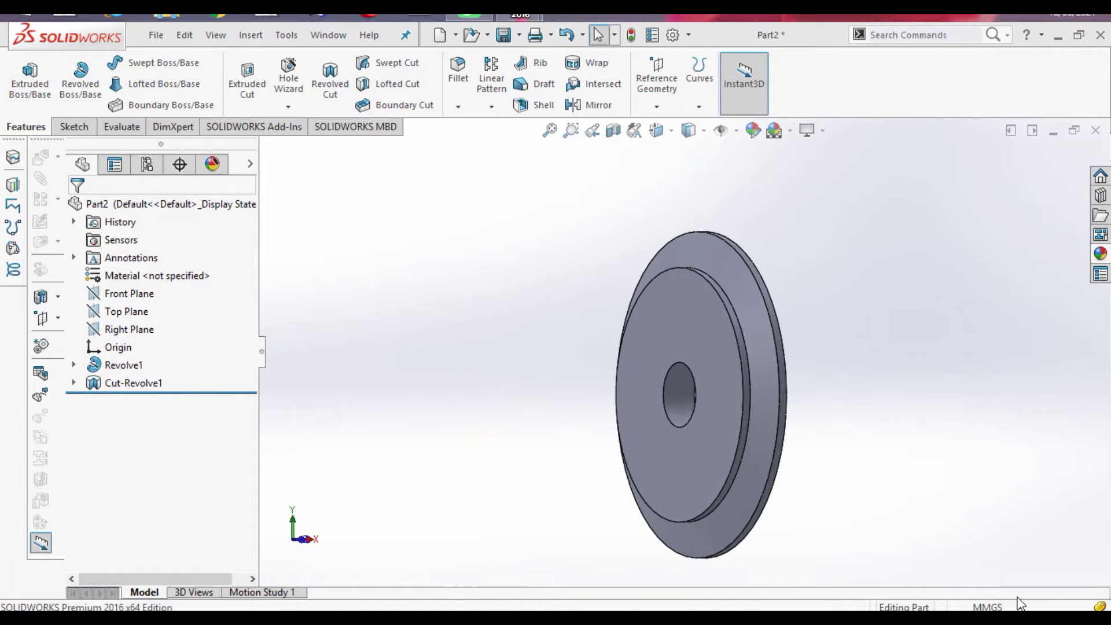
# Mirror the revolved body and the revolved rim cut about the wheel's flat face on the stepped side
pyautogui.click(103, 367)
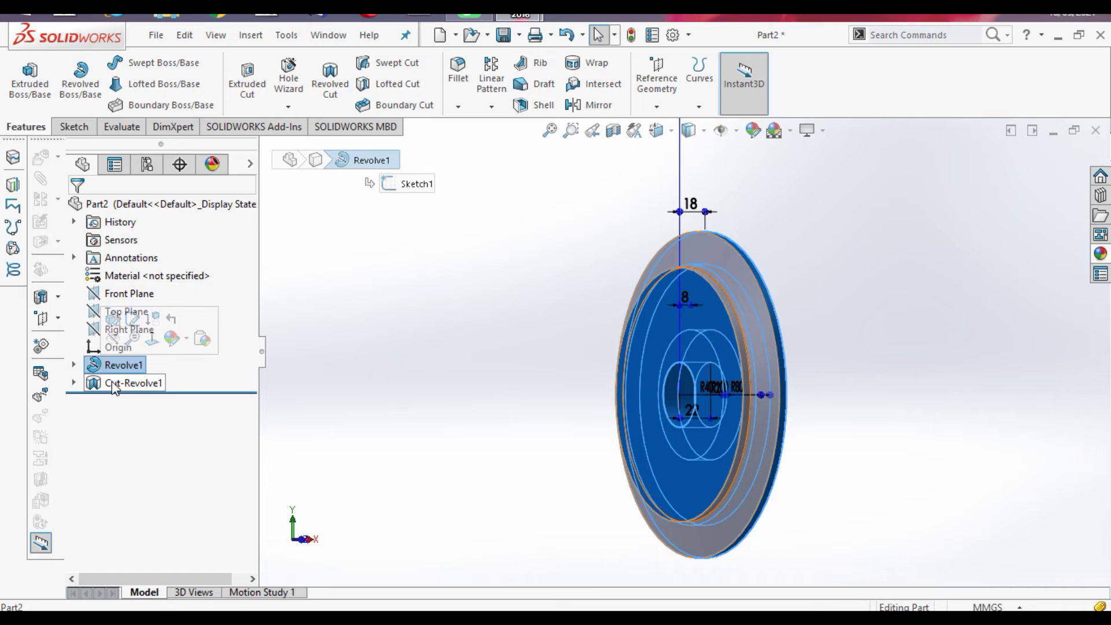
pyautogui.keyDown('ctrl'); pyautogui.click(113, 383); pyautogui.keyUp('ctrl')
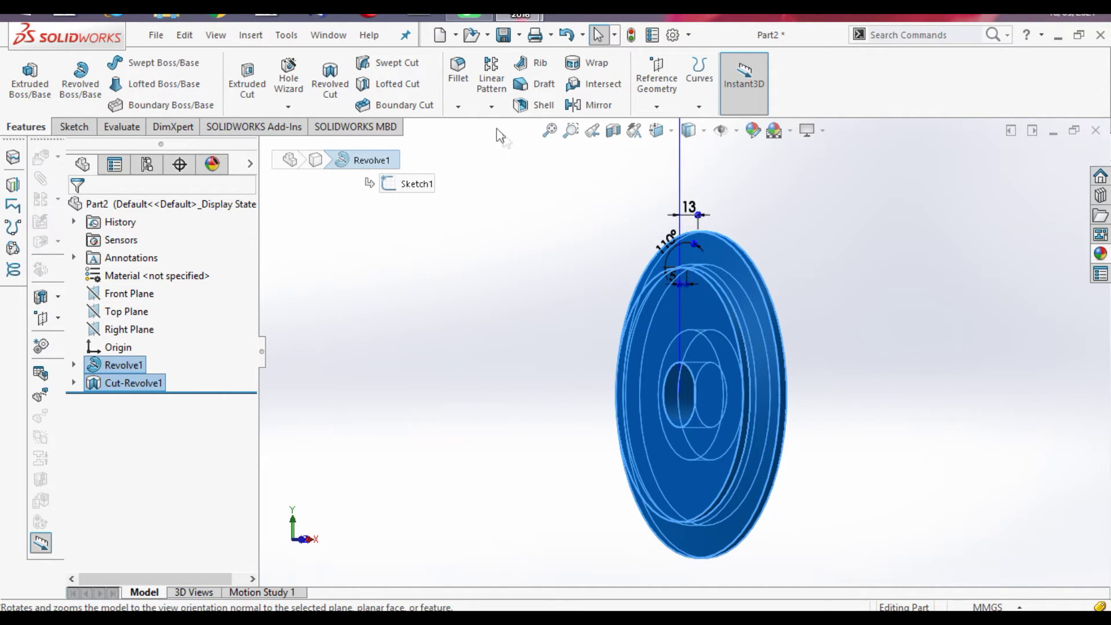
pyautogui.click(492, 108)
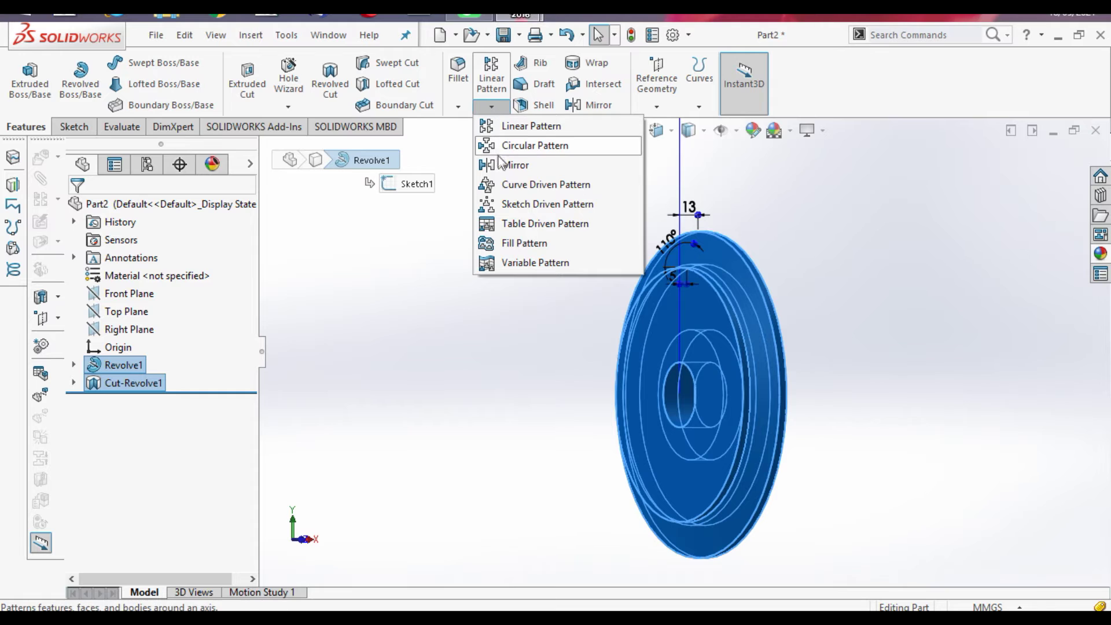
pyautogui.click(510, 233)
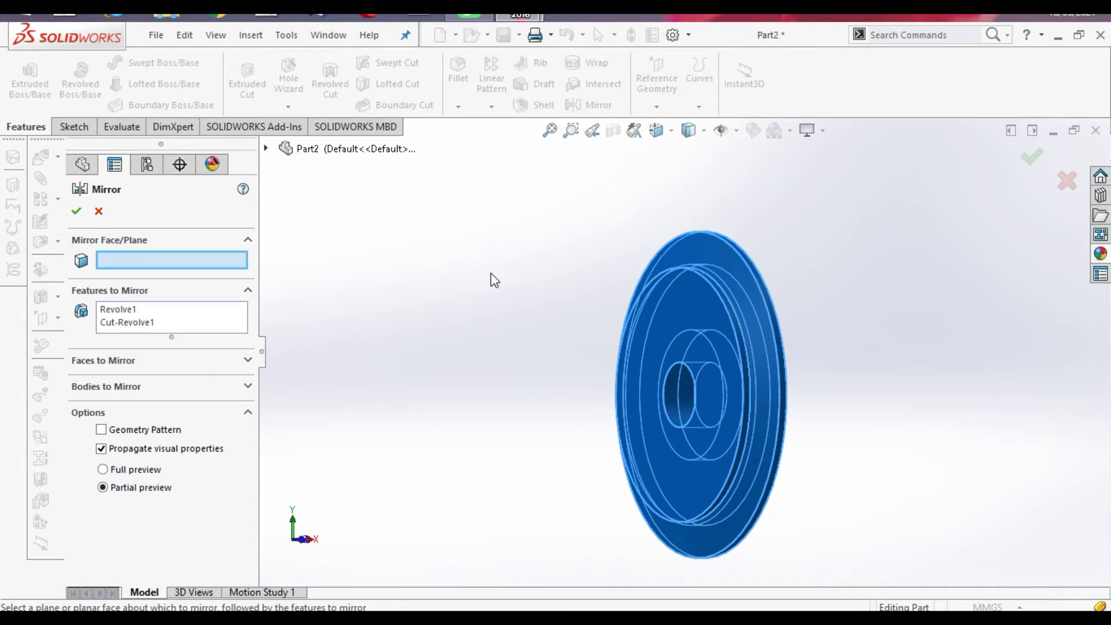
pyautogui.press('Right')
pyautogui.press('Right')
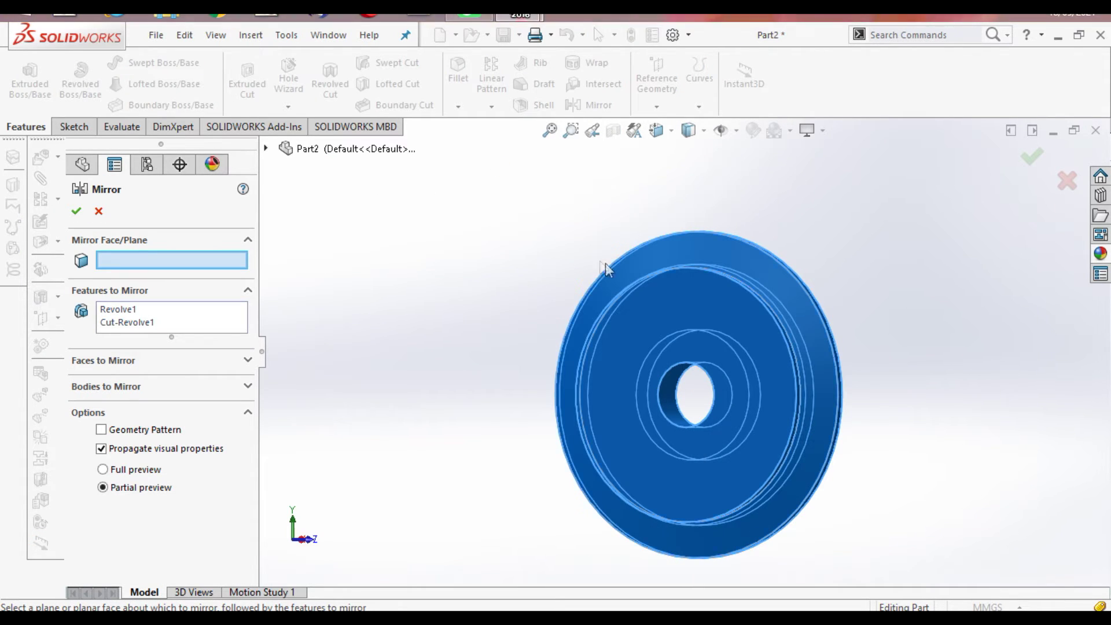
pyautogui.click(661, 312)
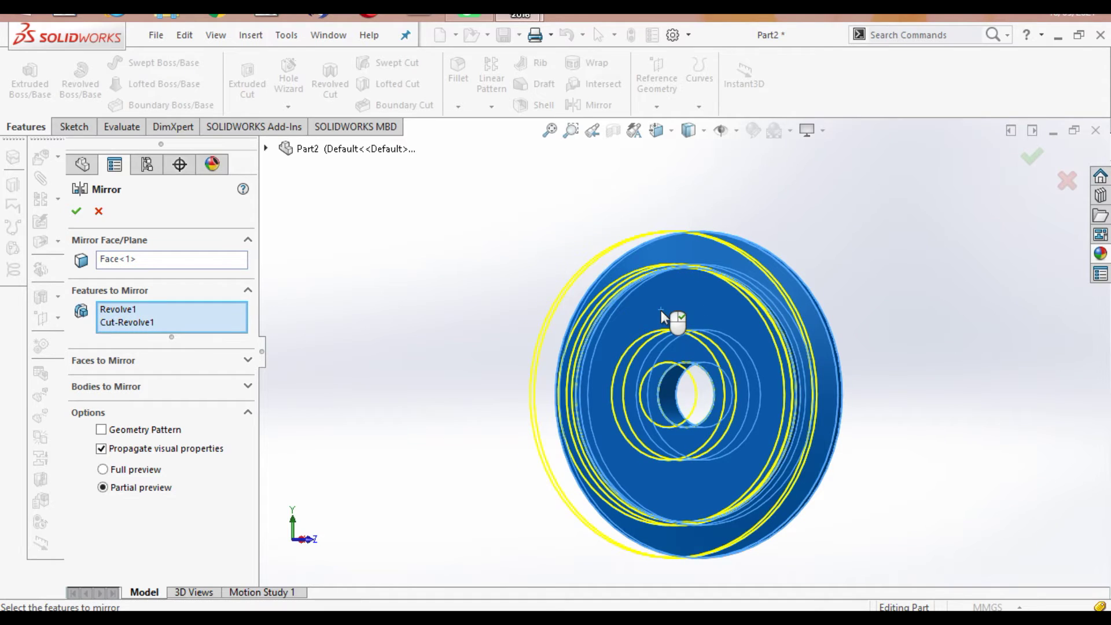
pyautogui.press('Right')
pyautogui.press('Right')
pyautogui.press('Right')
pyautogui.press('Right')
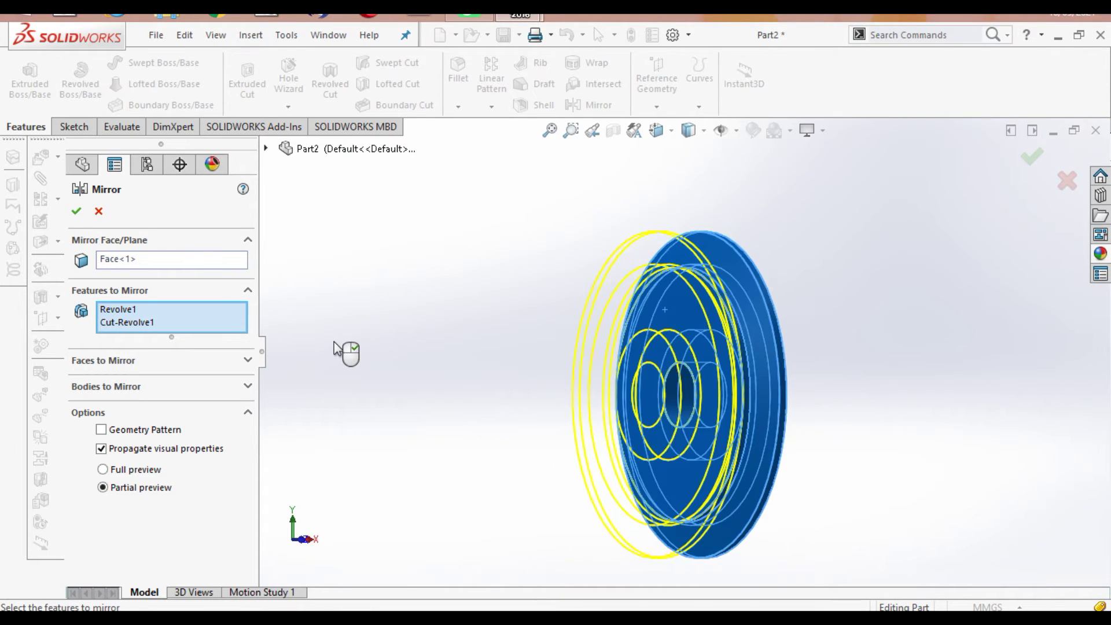
pyautogui.click(77, 212)
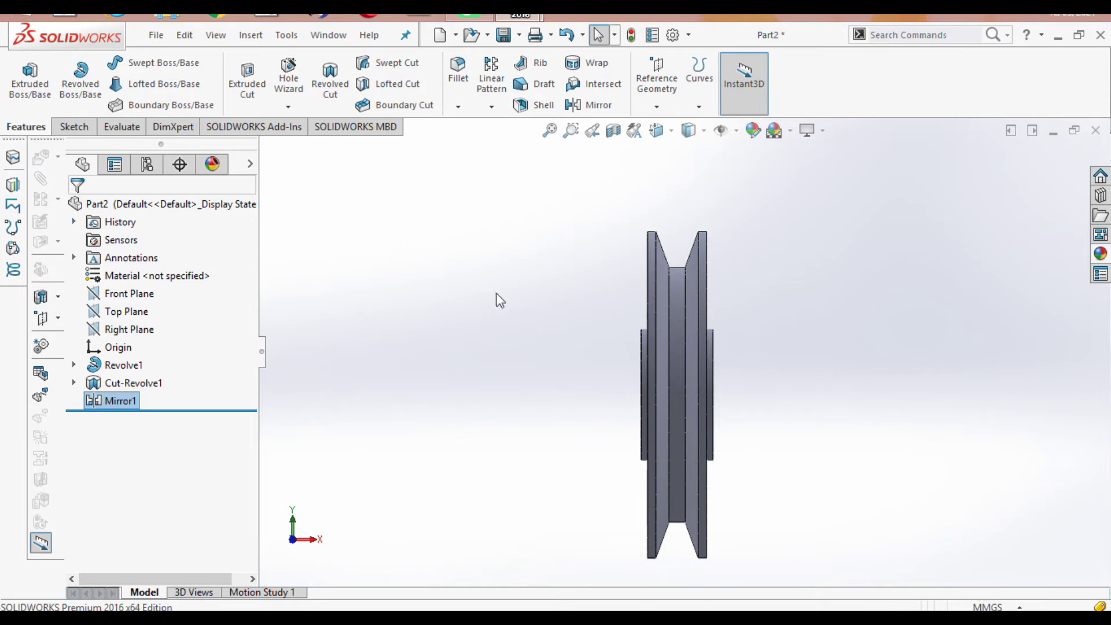
# Examine the mirrored wheel's V-shaped rim groove, hubs and side faces from all around
pyautogui.press('Right')
pyautogui.press('Right')
pyautogui.press('Right')
pyautogui.press('Right')
pyautogui.press('Right')
pyautogui.press('Right')
pyautogui.press('Right')
pyautogui.press('Right')
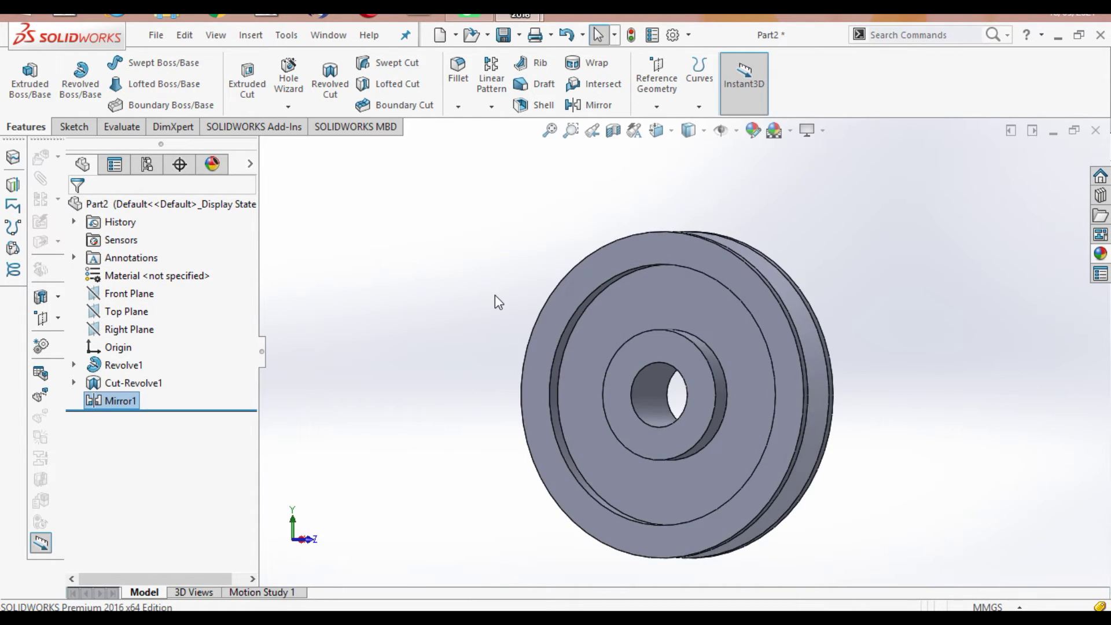
pyautogui.press('Right')
pyautogui.press('Right')
pyautogui.press('Right')
pyautogui.press('Right')
pyautogui.press('Right')
pyautogui.press('Right')
pyautogui.press('Right')
pyautogui.press('Right')
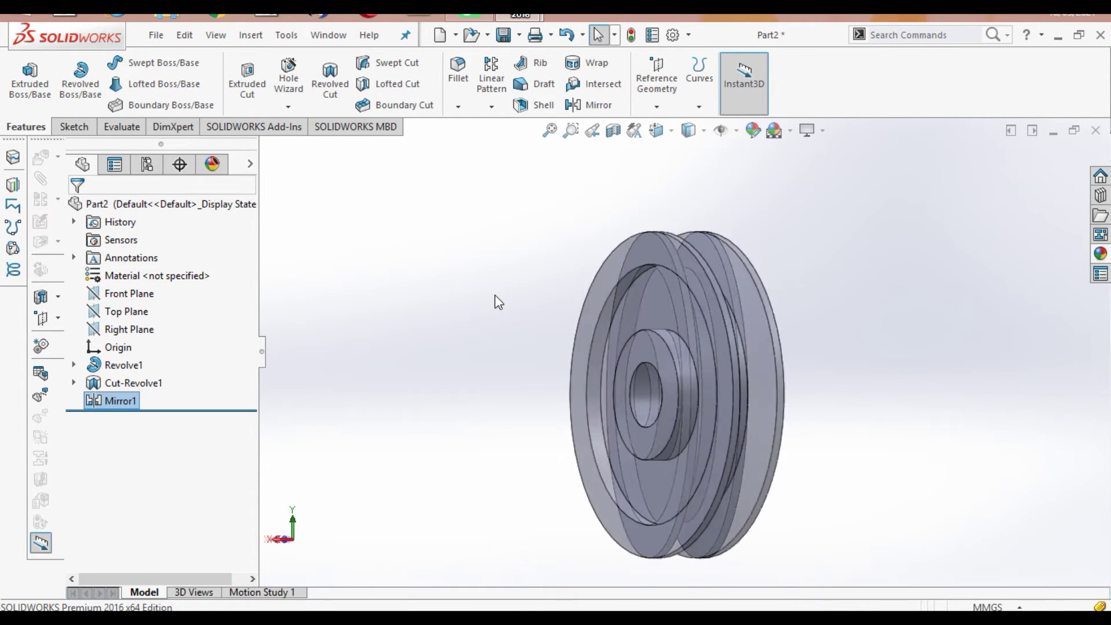
pyautogui.press('Right')
pyautogui.press('Right')
pyautogui.press('Right')
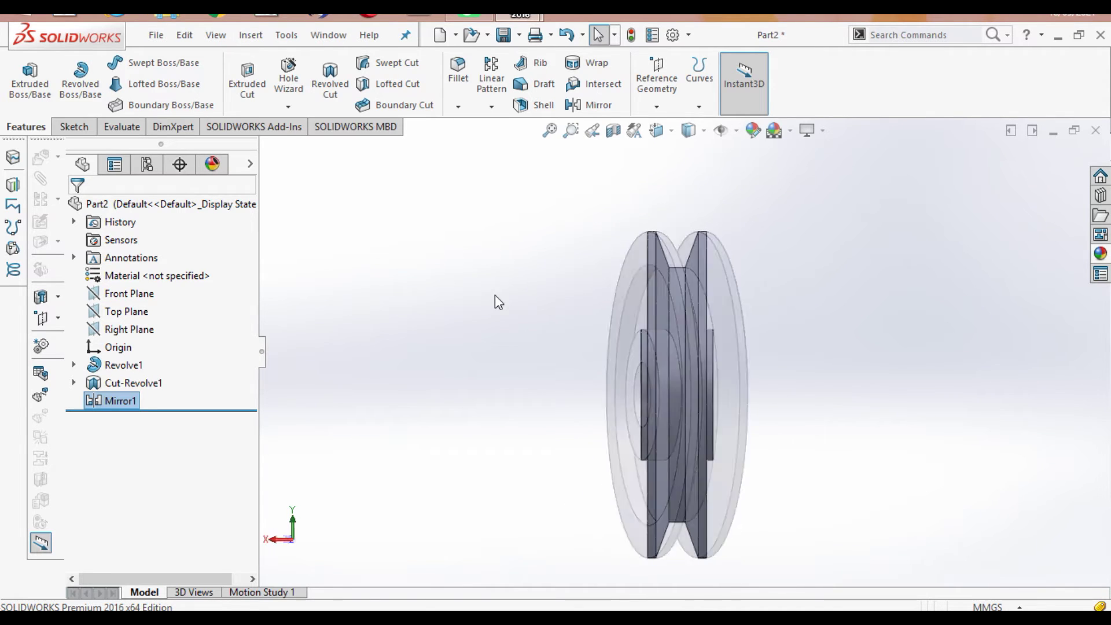
pyautogui.press('Right')
pyautogui.press('Right')
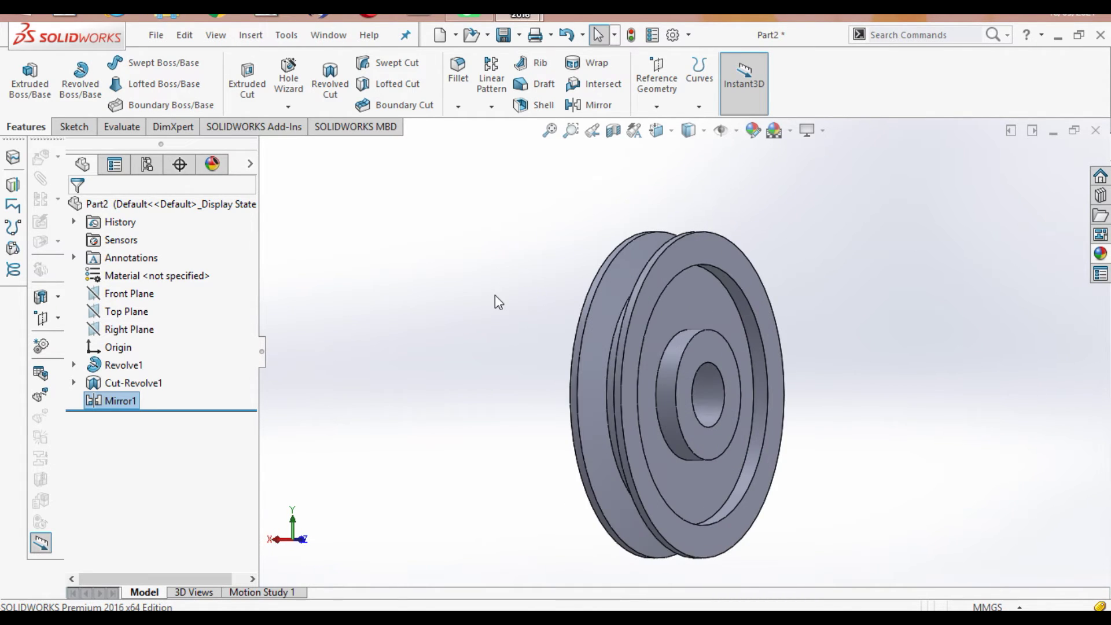
# Start a sketch on the Right Plane and view it straight on
pyautogui.click(128, 329)
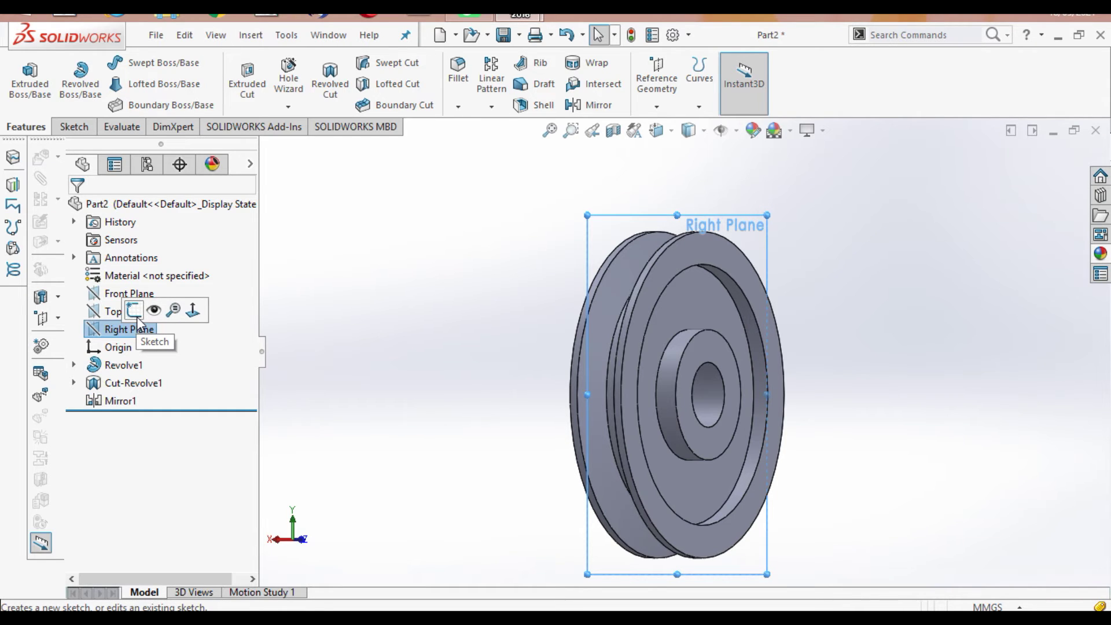
pyautogui.click(137, 317)
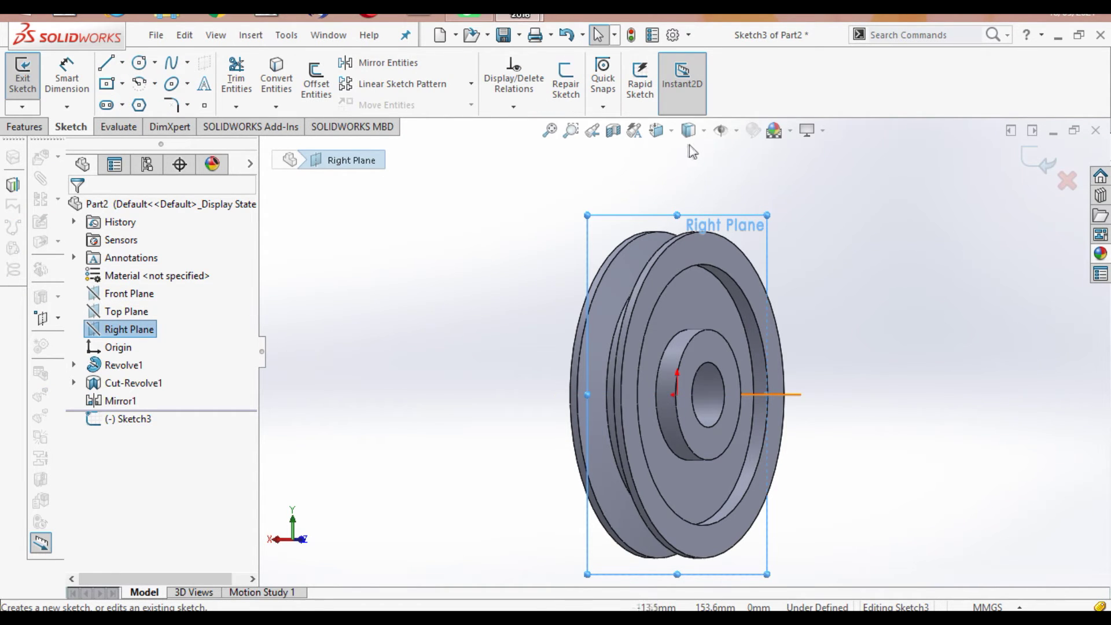
pyautogui.click(673, 132)
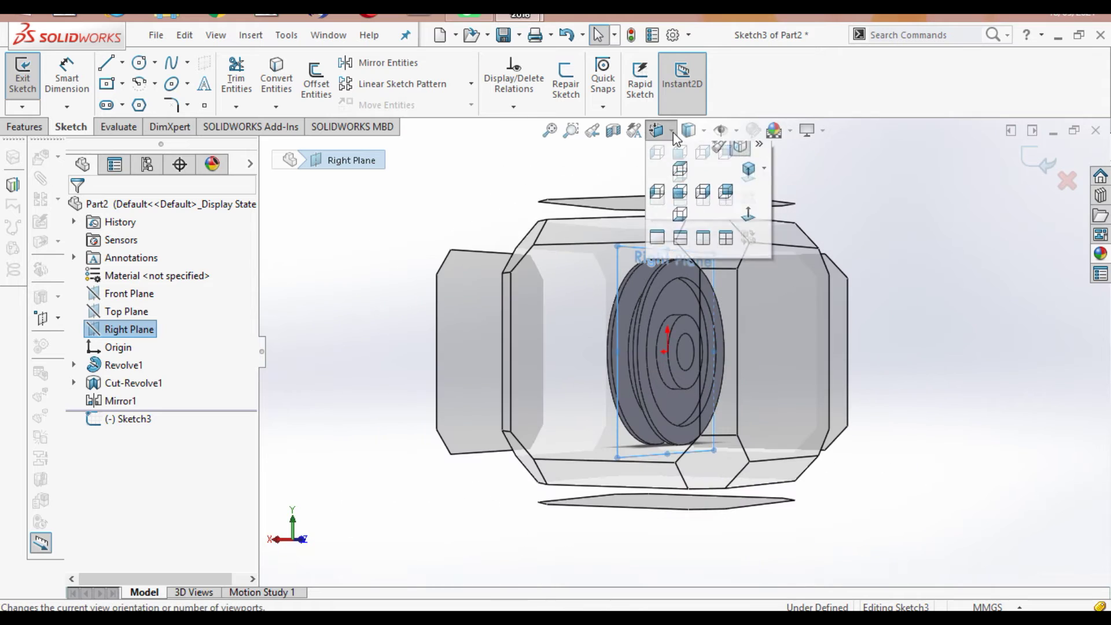
pyautogui.click(750, 215)
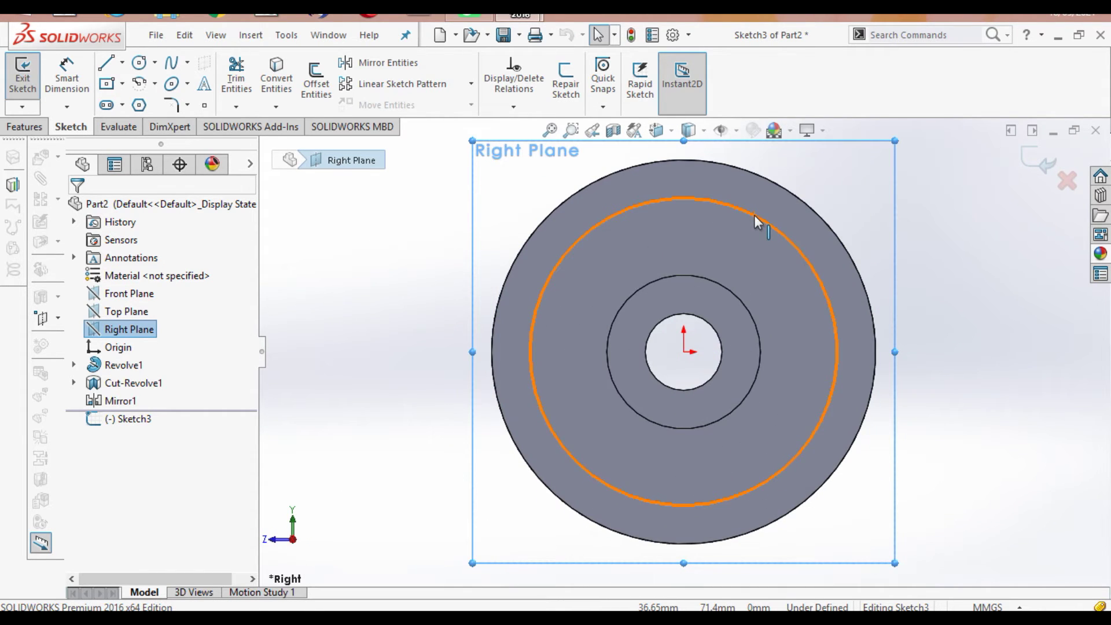
# Sketch a center rectangle about 13 mm wide and 15.5 mm high, centered on the topmost point of the bore's edge
pyautogui.click(123, 85)
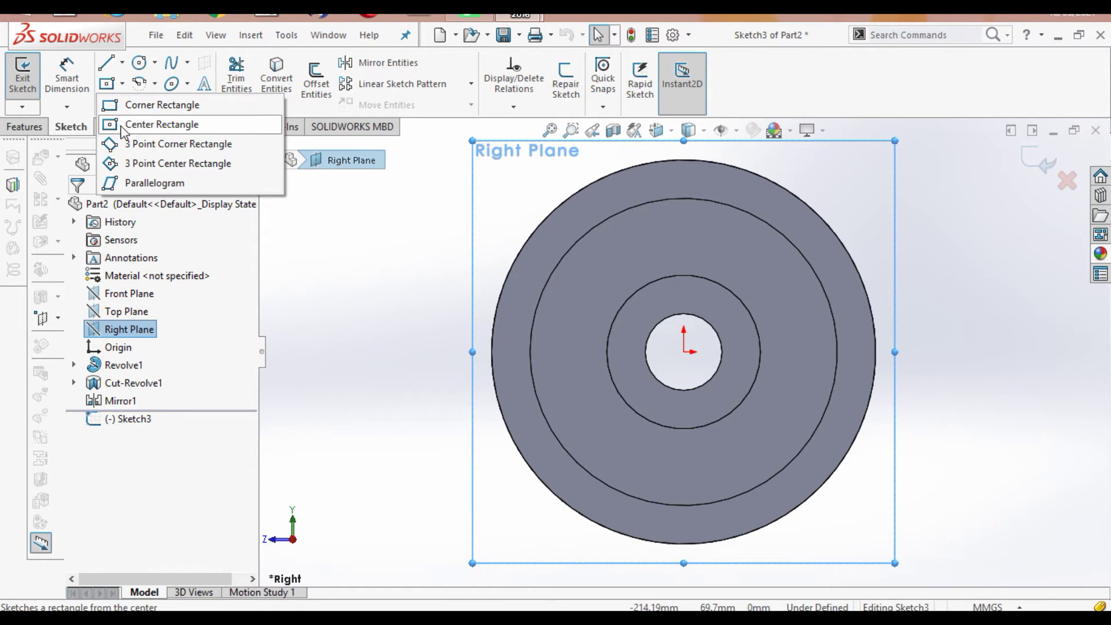
pyautogui.click(151, 121)
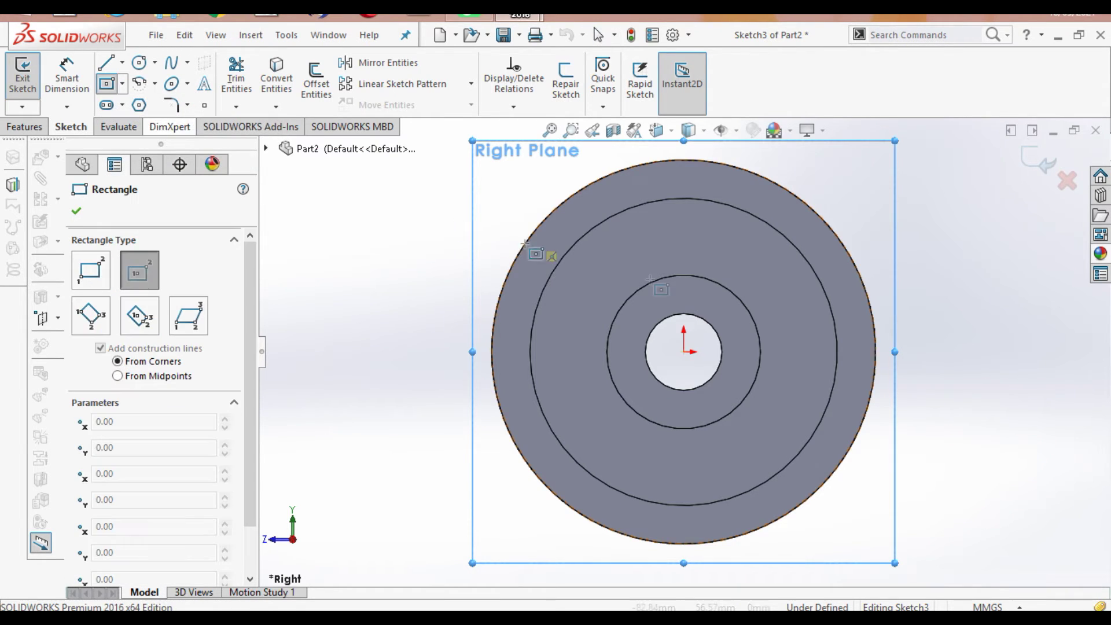
pyautogui.click(683, 313)
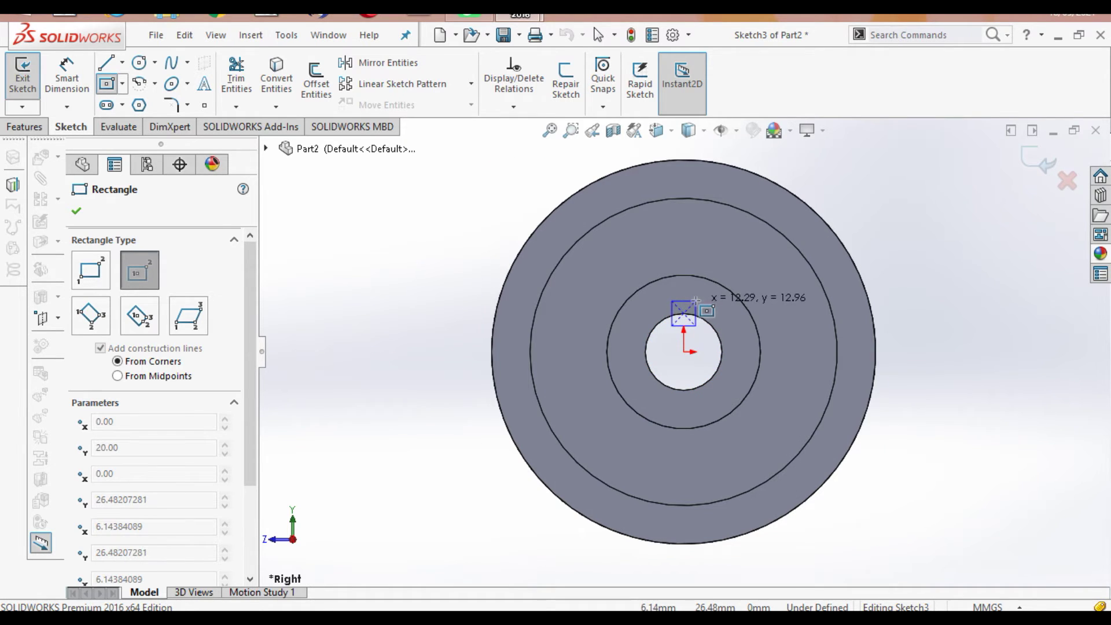
pyautogui.click(696, 298)
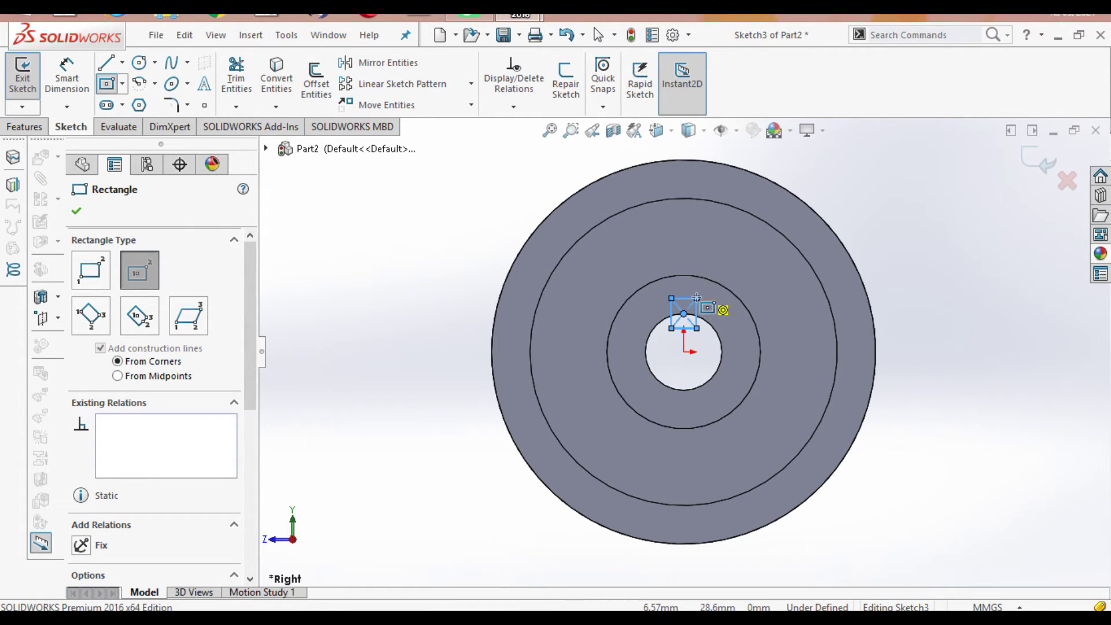
pyautogui.rightClick(700, 286)
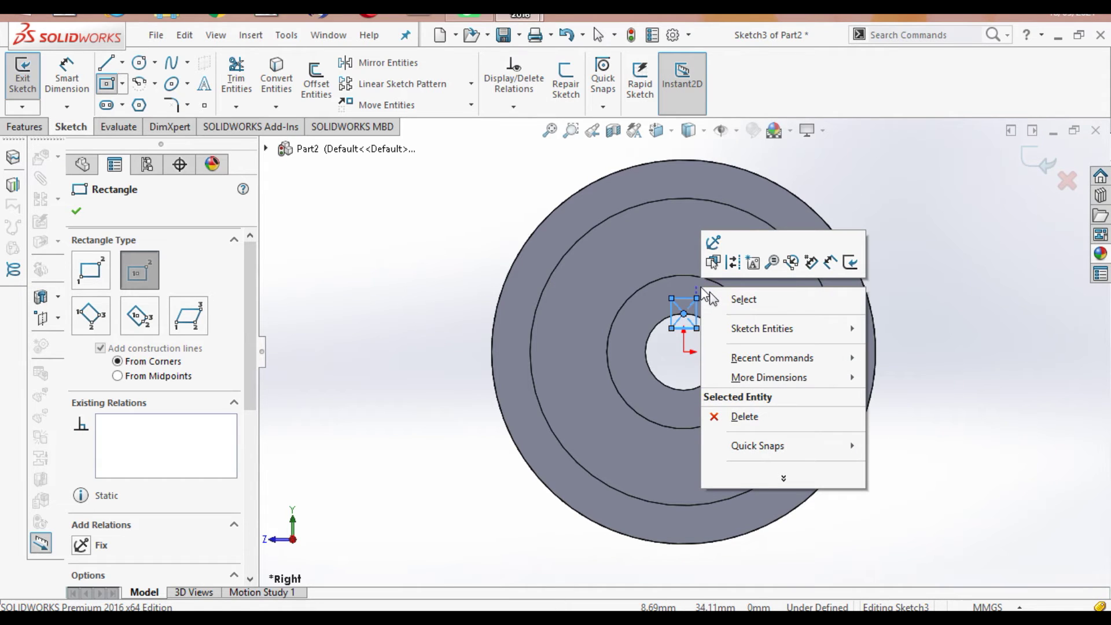
pyautogui.click(743, 300)
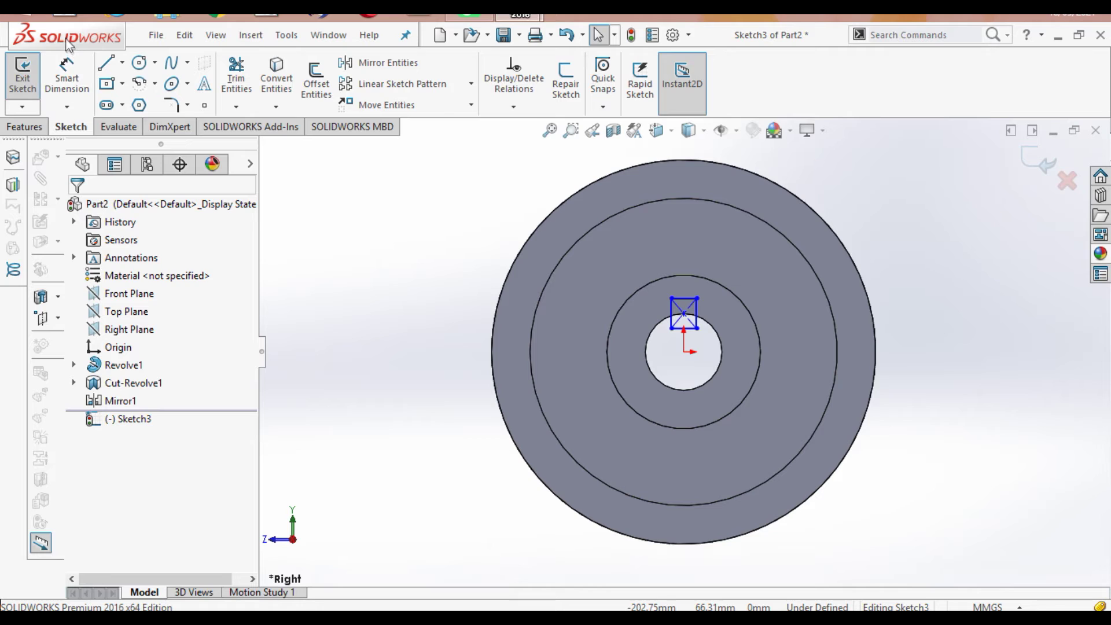
# Dimension the width of the rectangle at the bore as 5 mm
pyautogui.click(66, 74)
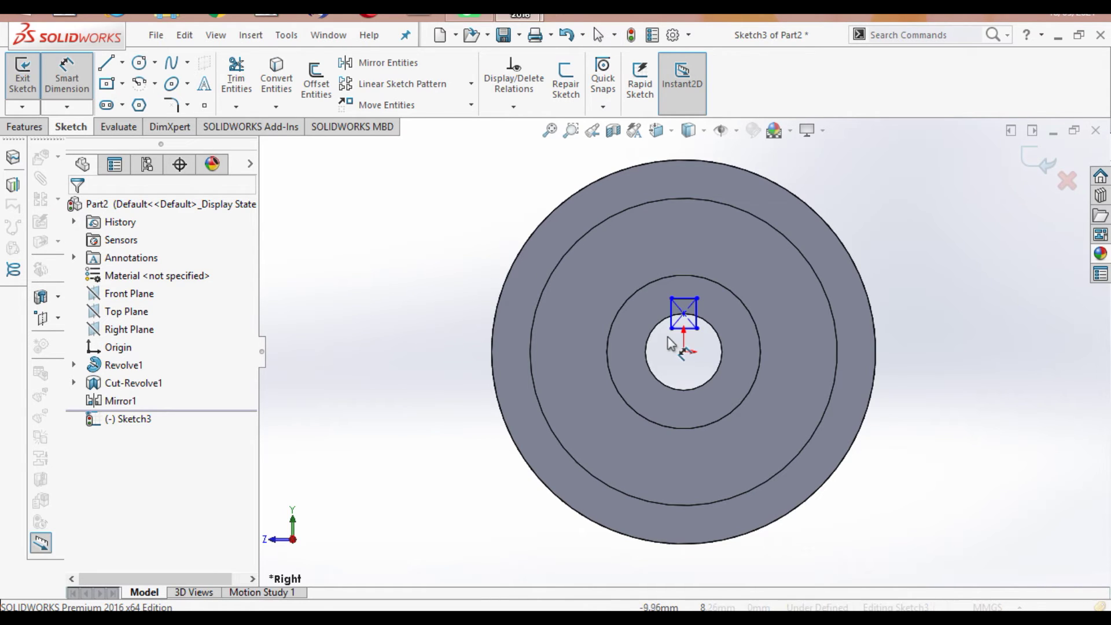
pyautogui.click(680, 297)
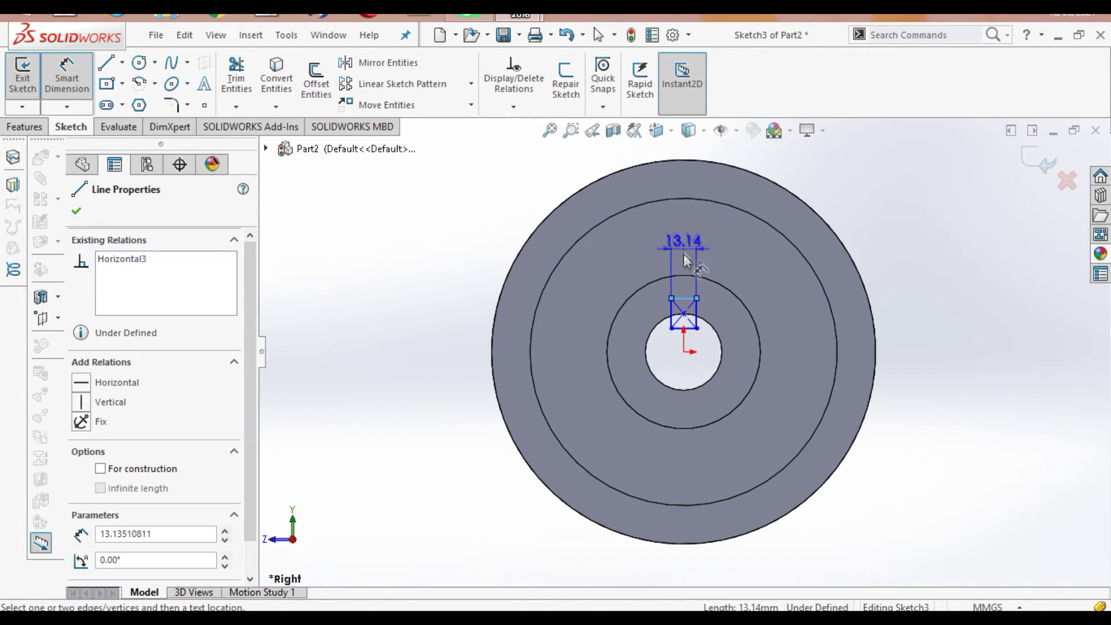
pyautogui.click(680, 283)
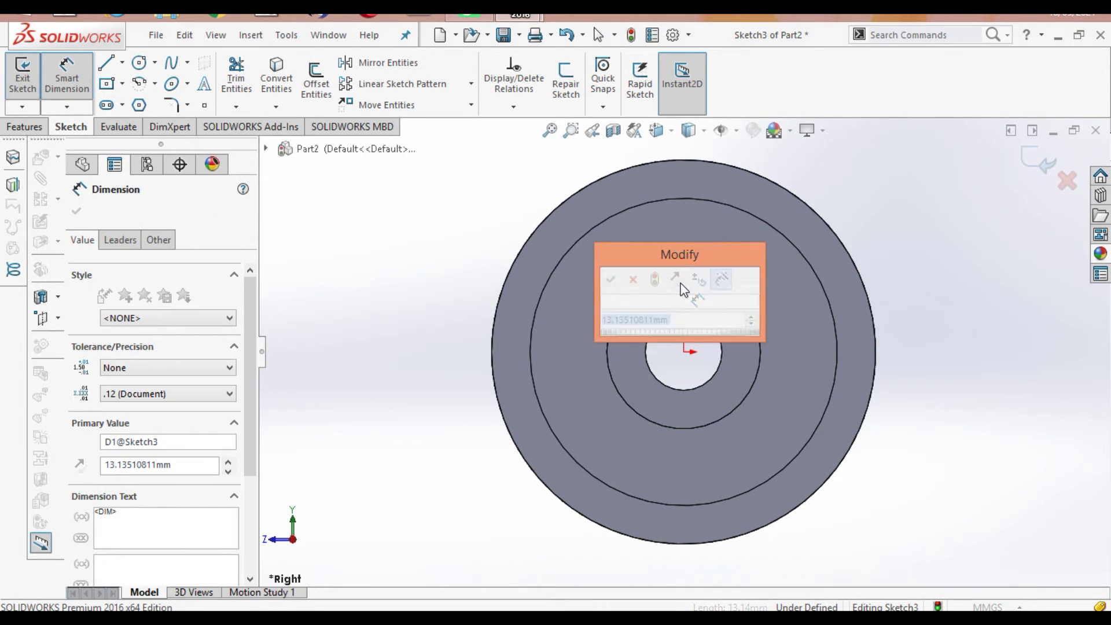
pyautogui.write('5')
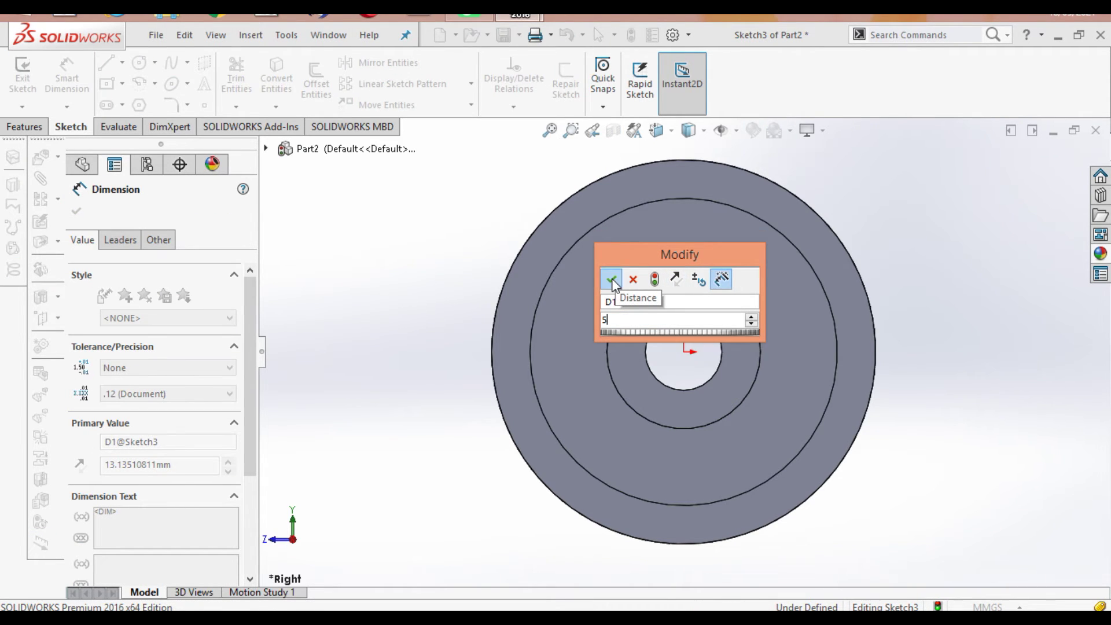
pyautogui.click(611, 280)
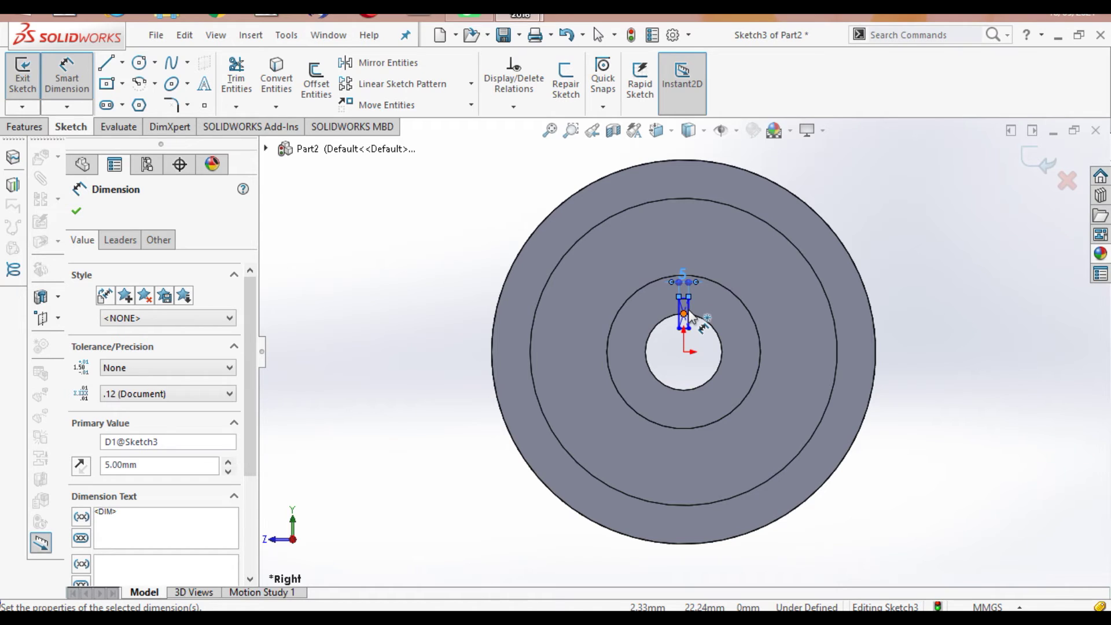
# Dimension the height of the rectangle at the bore as 10 mm and finish dimensioning
pyautogui.scroll(3, 689, 312)
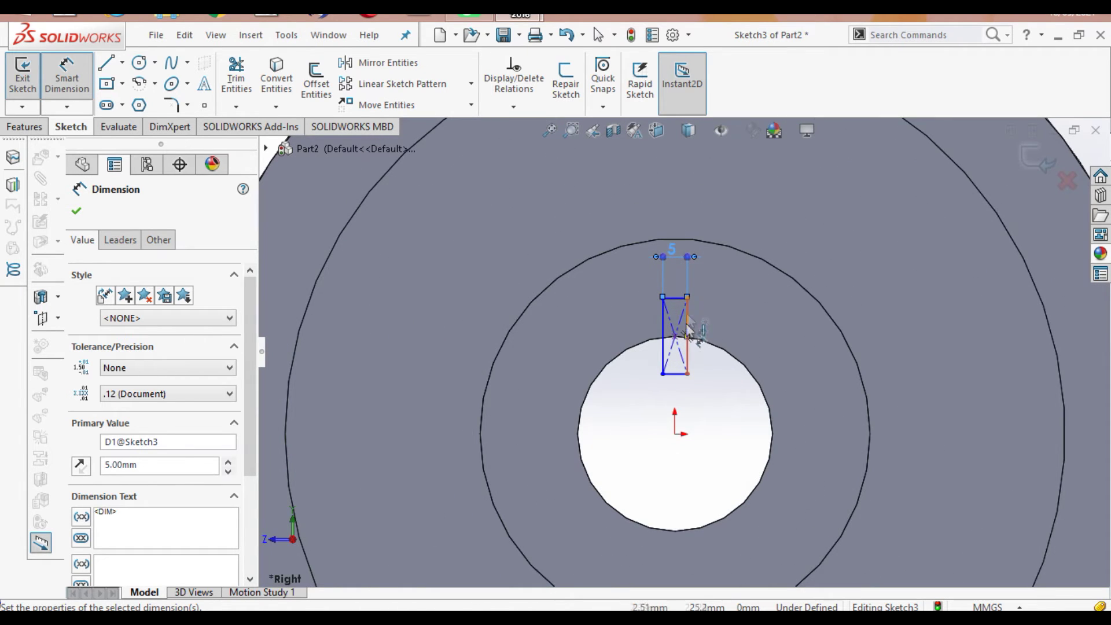
pyautogui.click(687, 345)
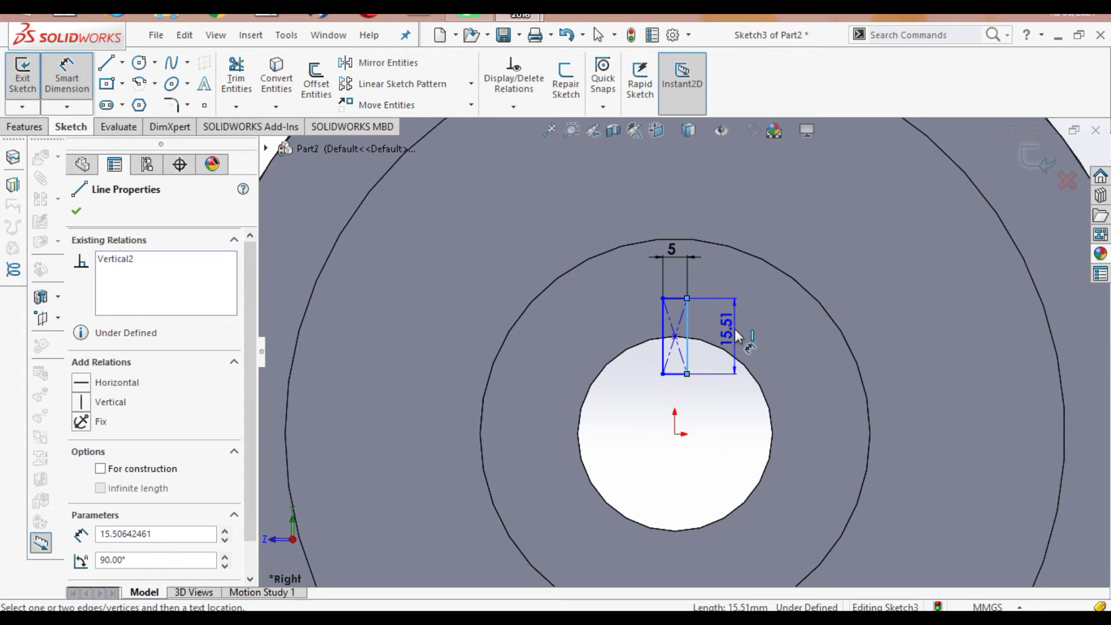
pyautogui.click(735, 329)
pyautogui.write('10')
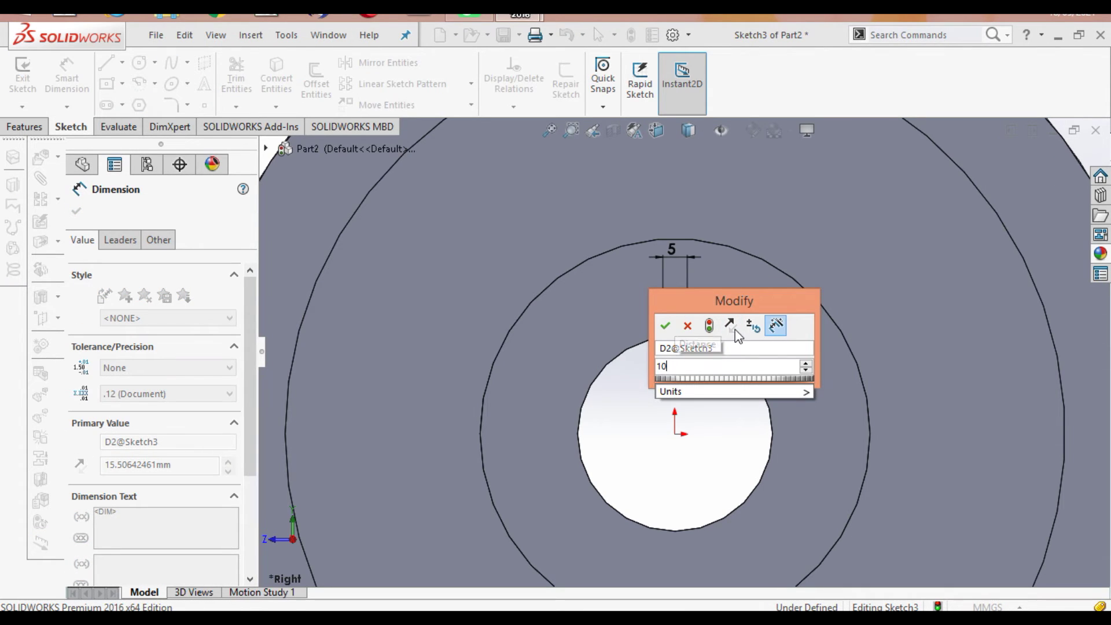
pyautogui.click(665, 326)
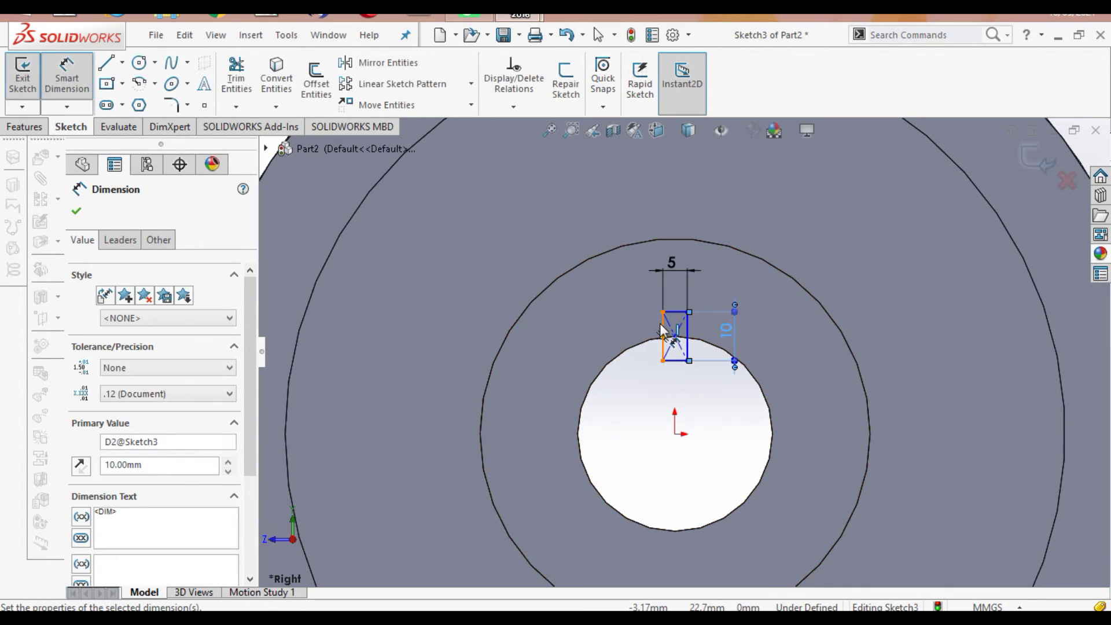
pyautogui.click(77, 211)
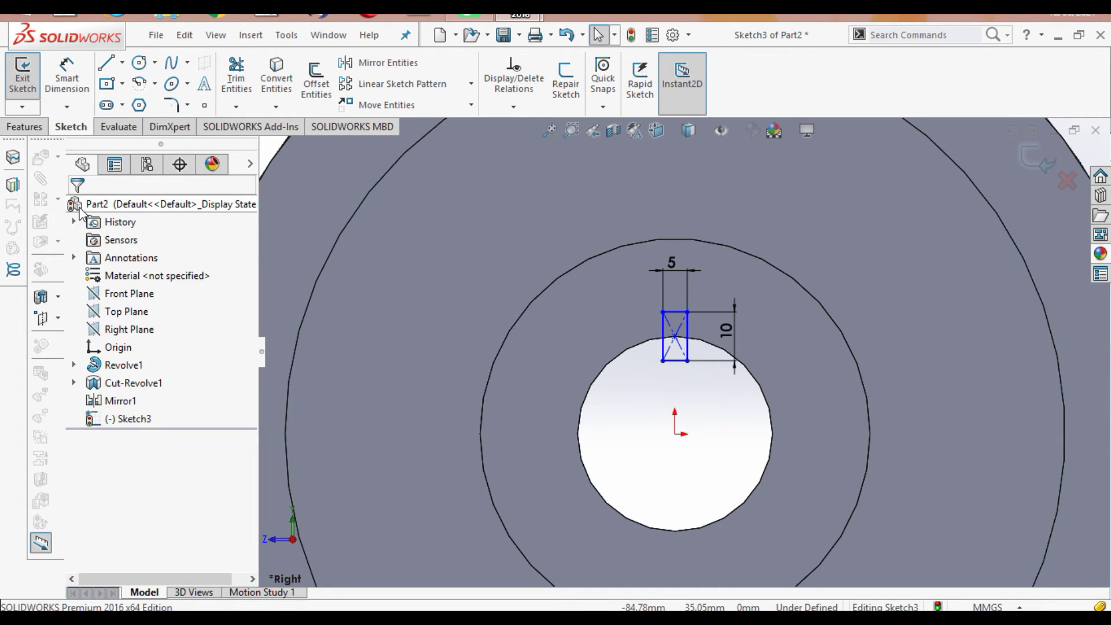
# Extrude-cut the keyway rectangle with the Through All - Both end condition, so it passes through the hub in both directions
pyautogui.click(22, 127)
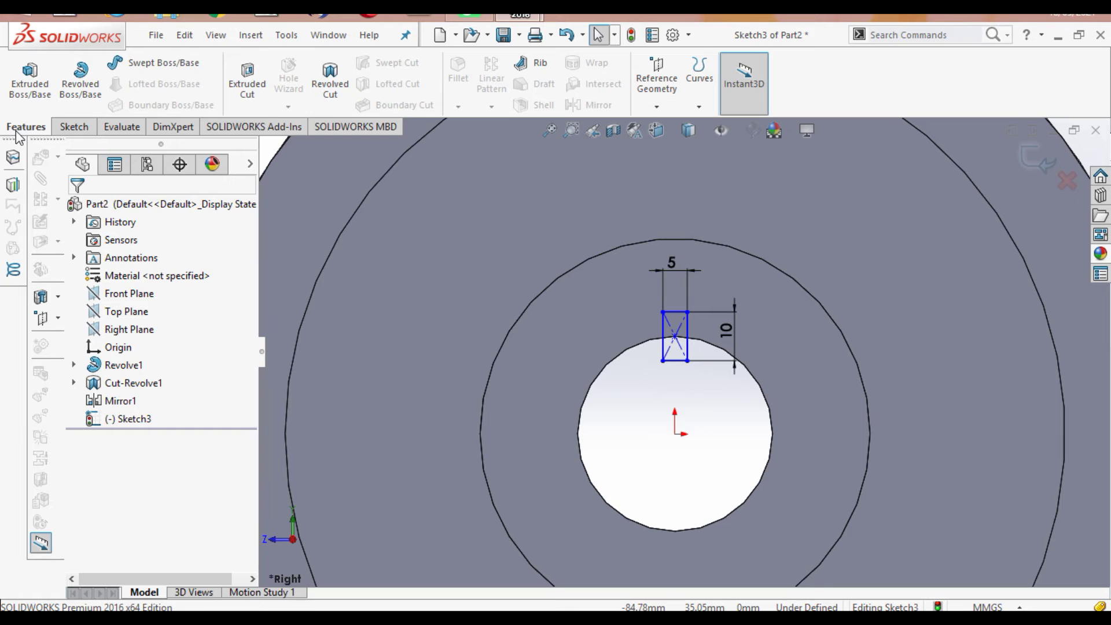
pyautogui.click(248, 89)
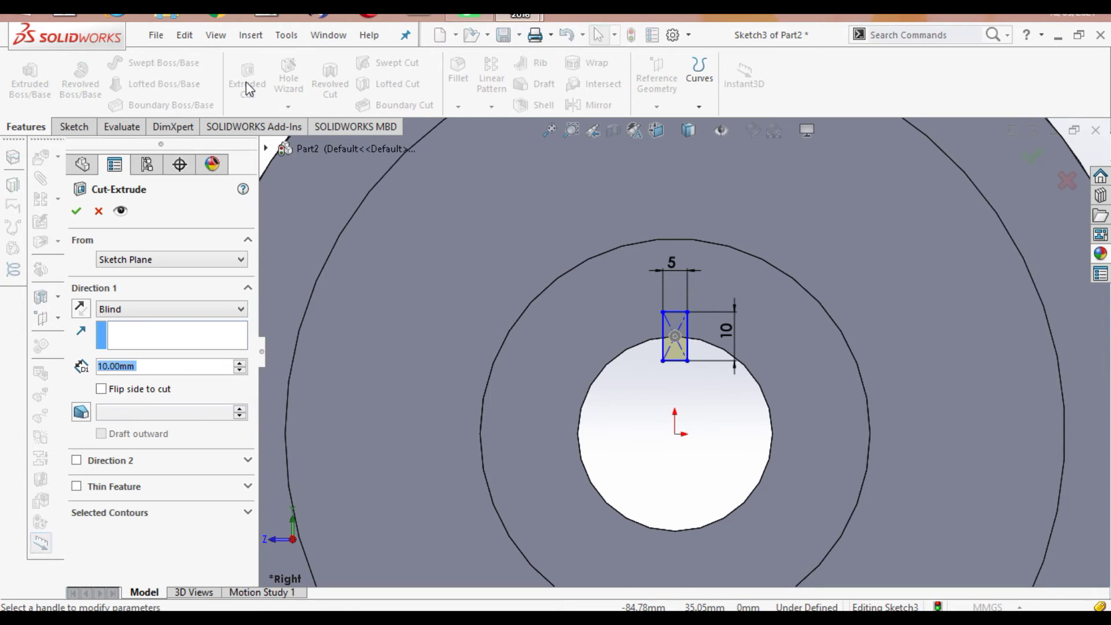
pyautogui.click(242, 312)
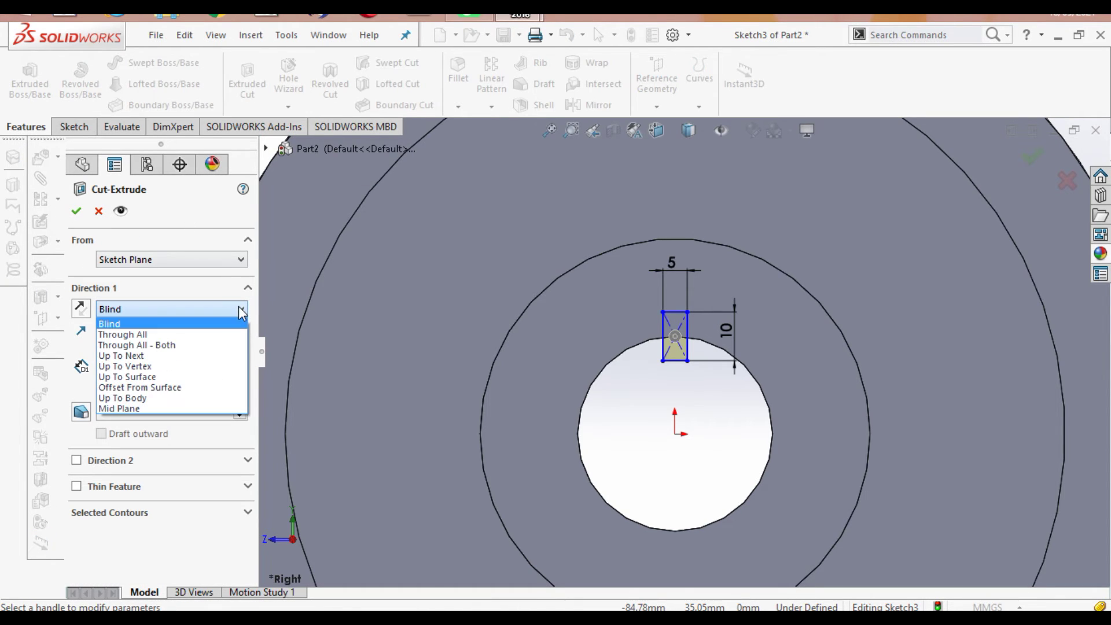
pyautogui.click(183, 345)
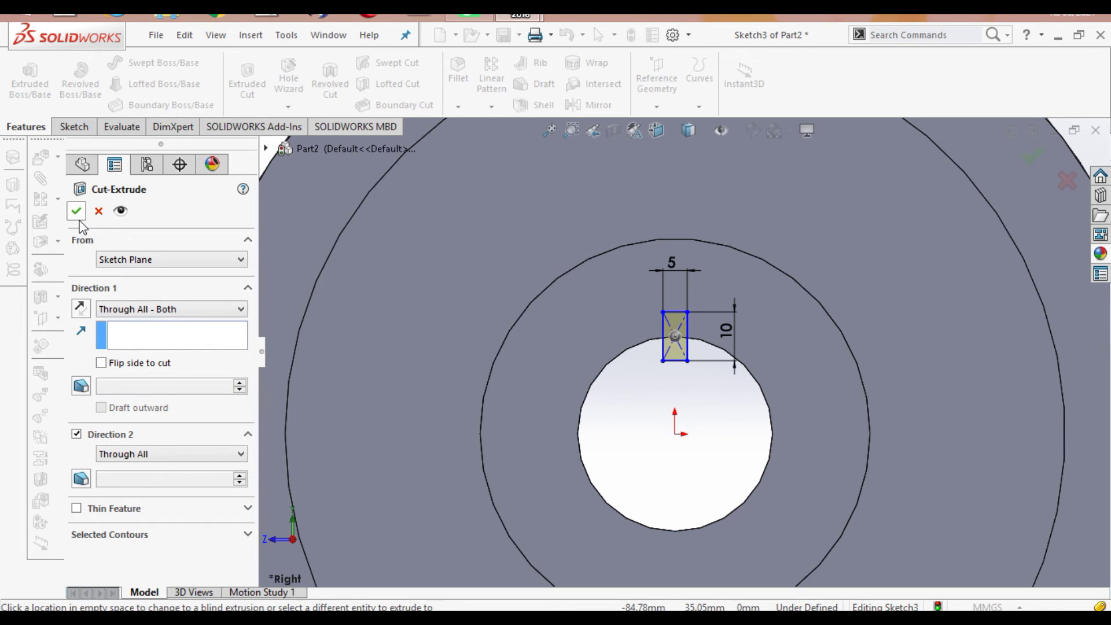
pyautogui.click(547, 131)
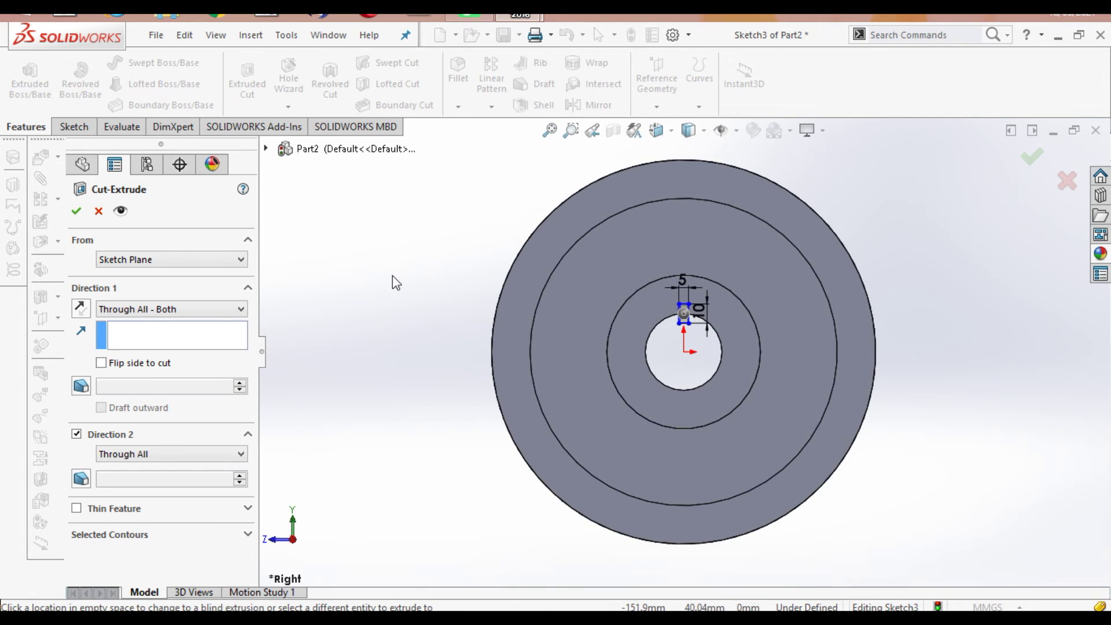
pyautogui.press('Right')
pyautogui.press('Right')
pyautogui.press('Right')
pyautogui.press('Right')
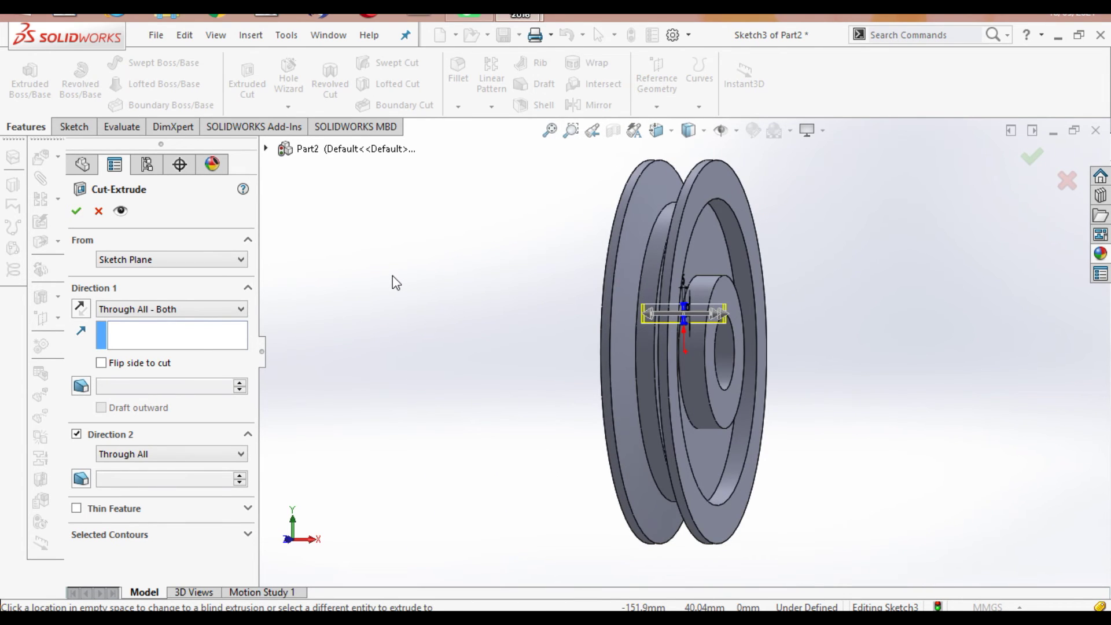
pyautogui.click(75, 211)
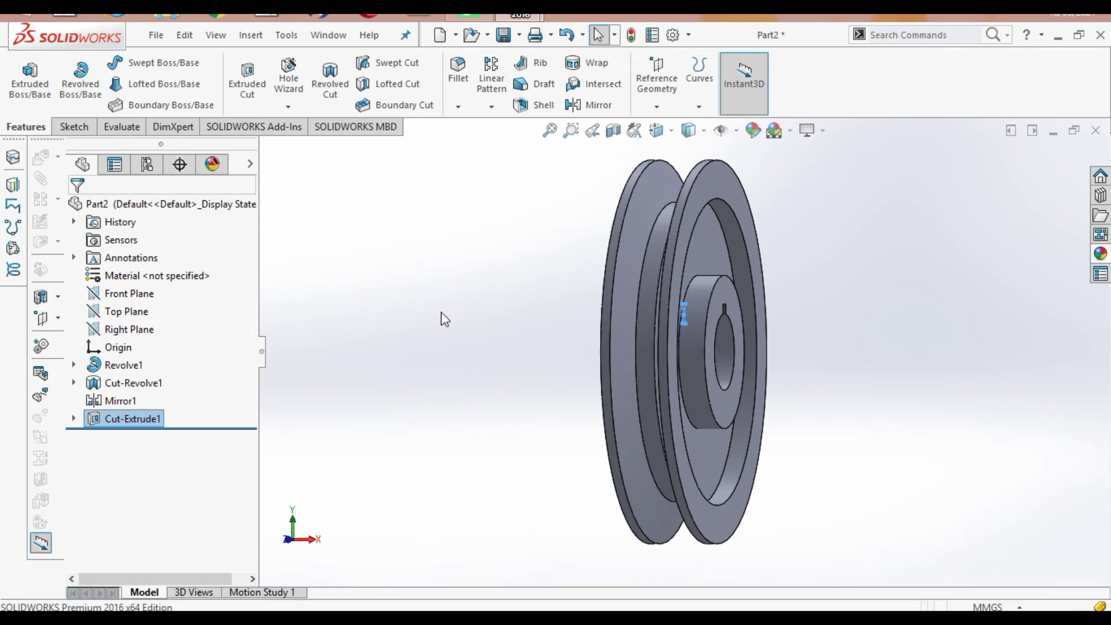
# Rotate the pulley to examine the keyway cut in the bore and the V-groove from both sides
pyautogui.press('Left')
pyautogui.press('Left')
pyautogui.press('Left')
pyautogui.press('Left')
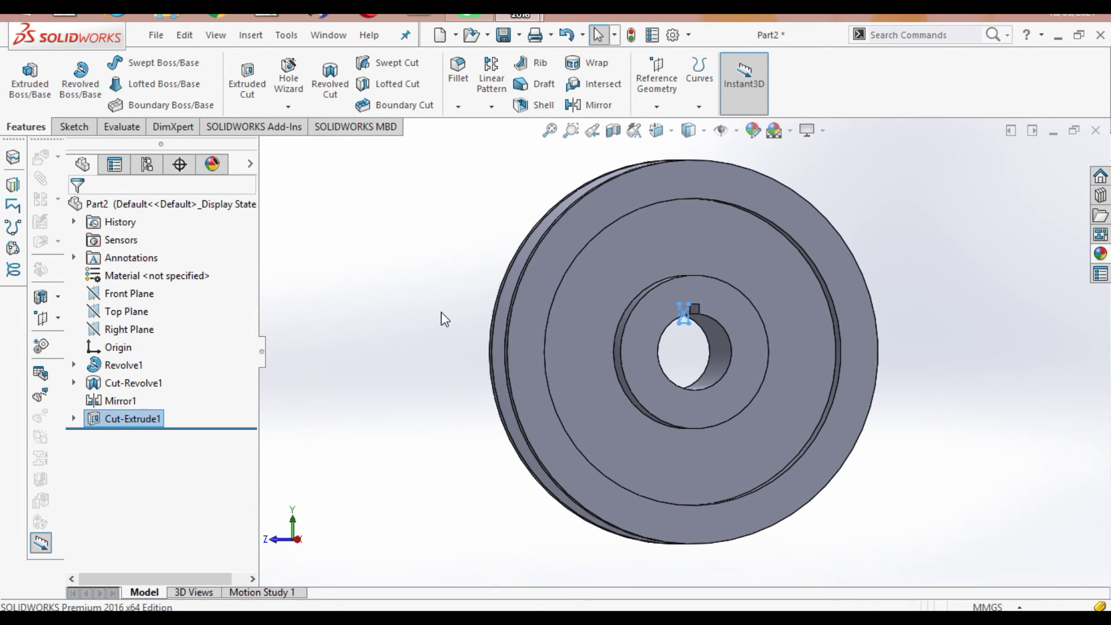
pyautogui.click(441, 313)
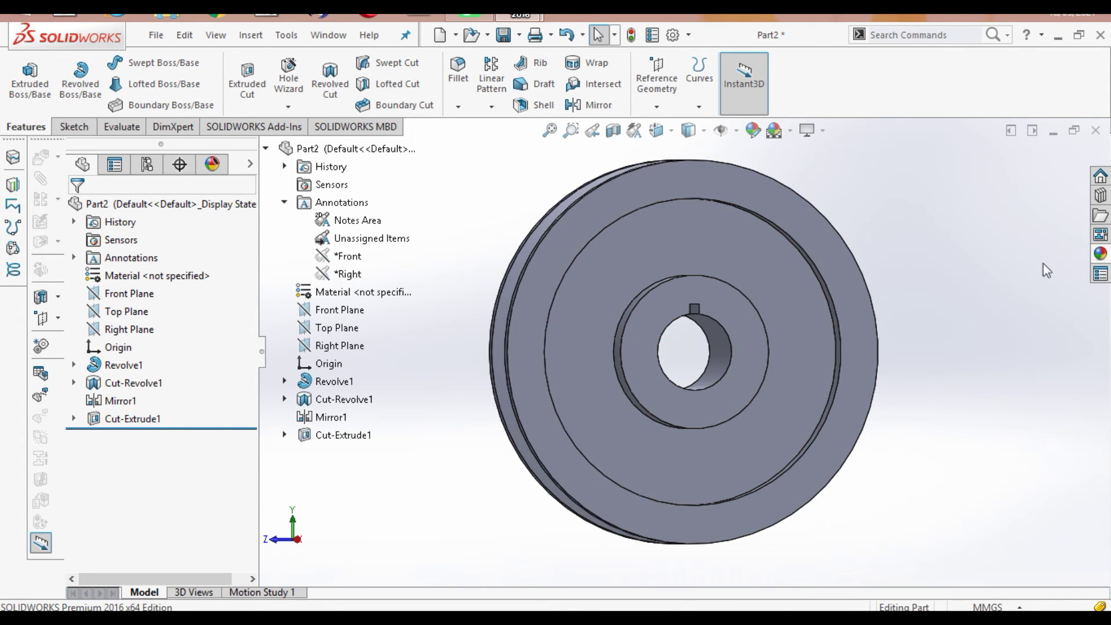
pyautogui.press('Left')
pyautogui.press('Left')
pyautogui.press('Right')
pyautogui.press('Right')
pyautogui.press('Right')
pyautogui.press('Right')
pyautogui.press('Right')
pyautogui.press('Right')
pyautogui.press('Right')
pyautogui.press('Right')
pyautogui.press('Right')
pyautogui.press('Right')
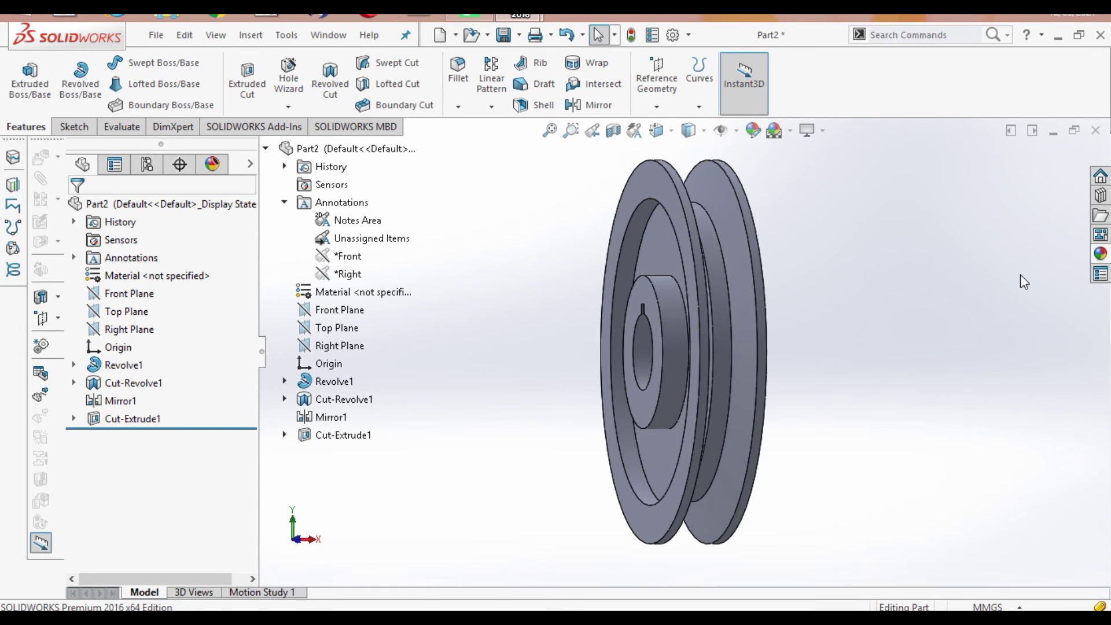
pyautogui.press('Right')
pyautogui.press('Right')
pyautogui.press('Right')
pyautogui.press('Right')
pyautogui.press('Right')
pyautogui.press('Right')
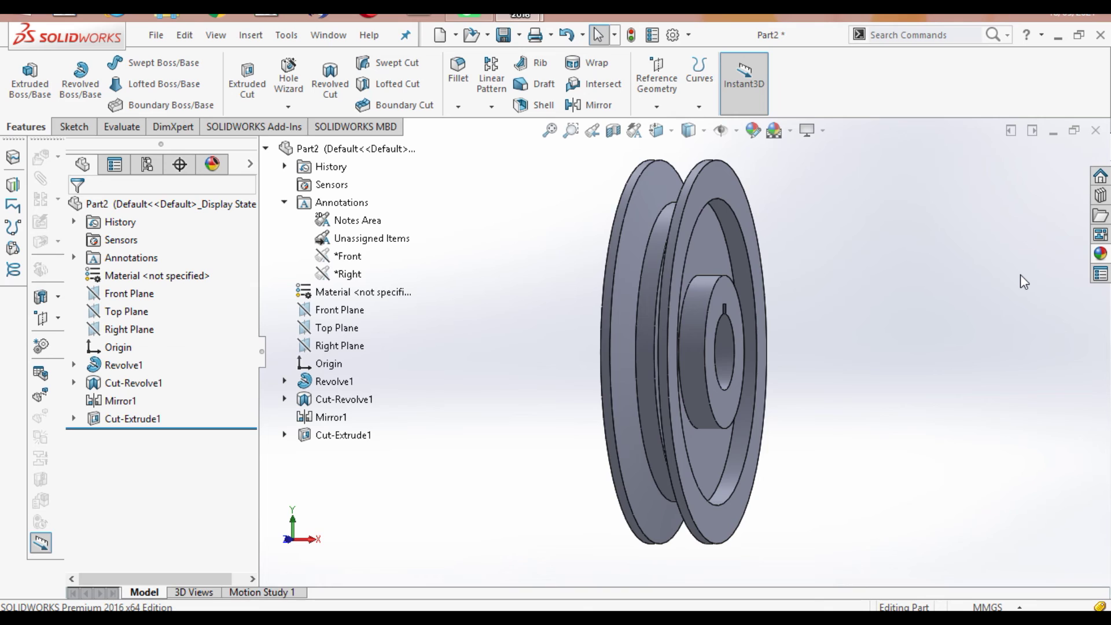
pyautogui.press('Right')
pyautogui.press('Right')
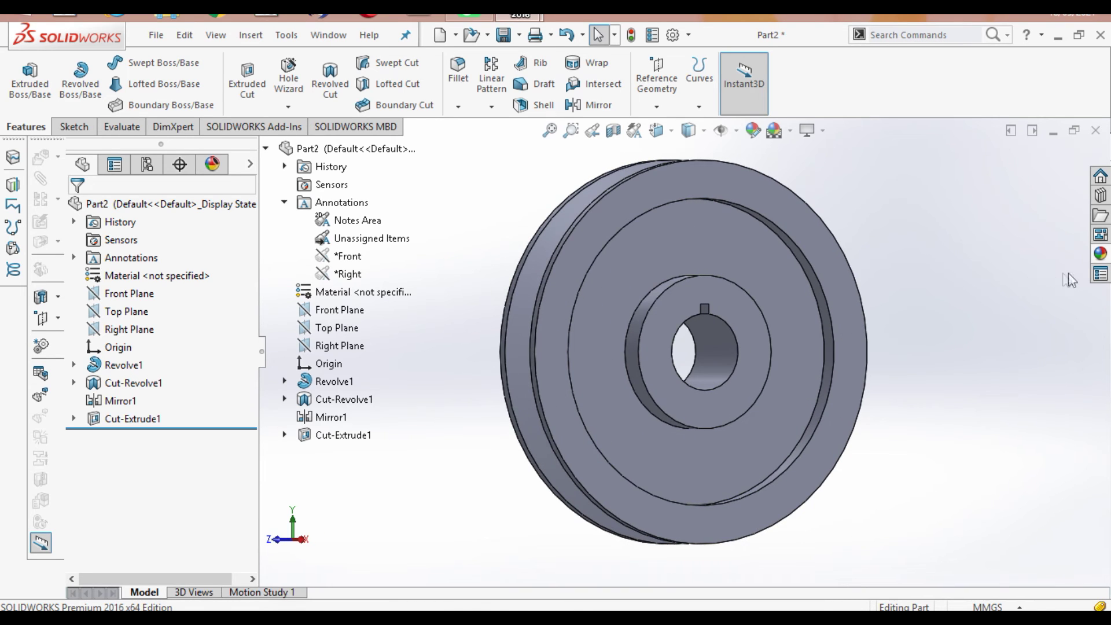
# Apply the metallic gold car paint appearance to the whole pulley
pyautogui.click(1100, 254)
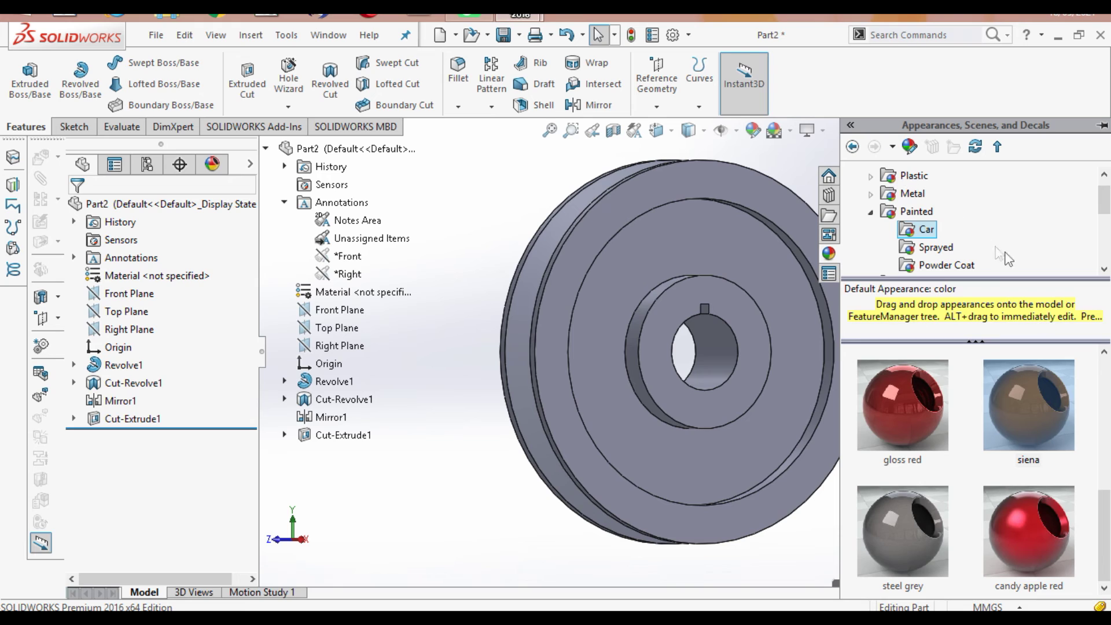
pyautogui.click(1104, 270)
pyautogui.click(1104, 271)
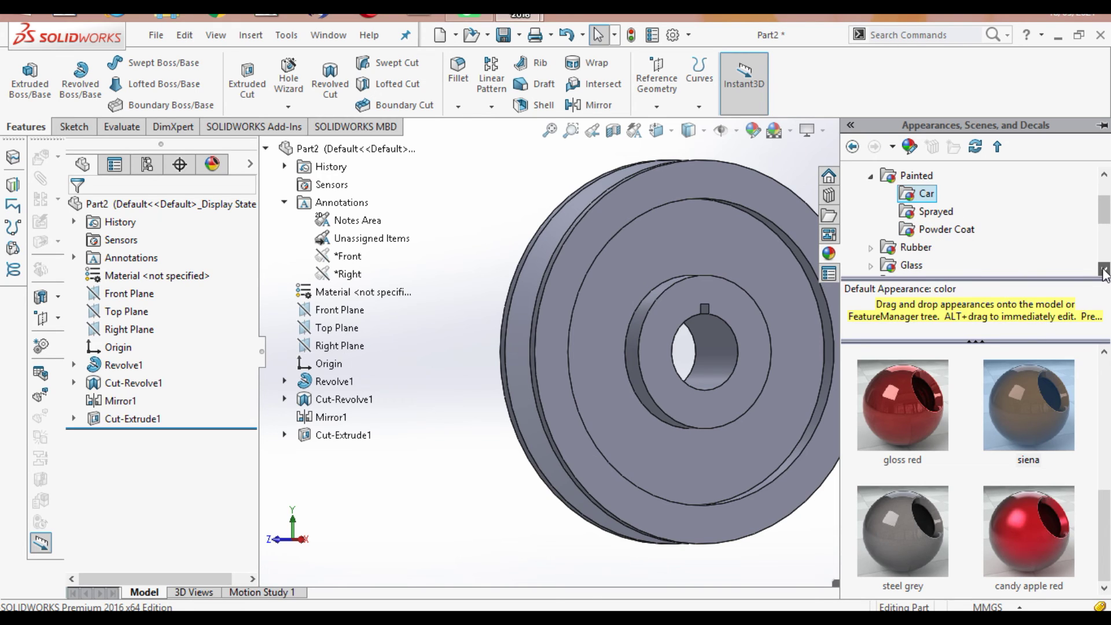
pyautogui.click(1109, 395)
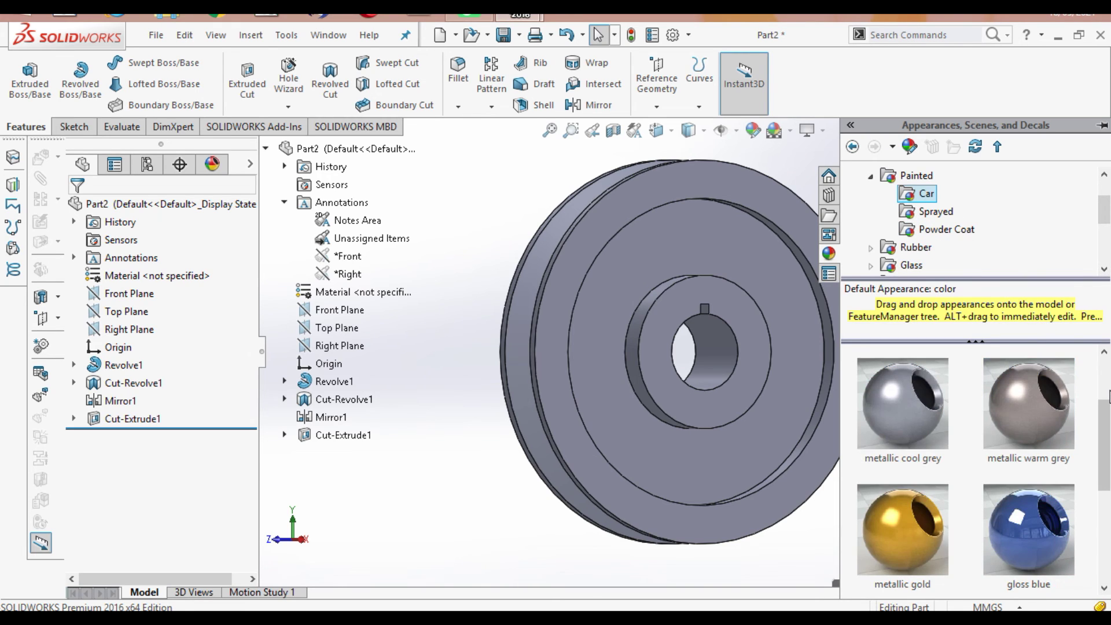
pyautogui.doubleClick(914, 518)
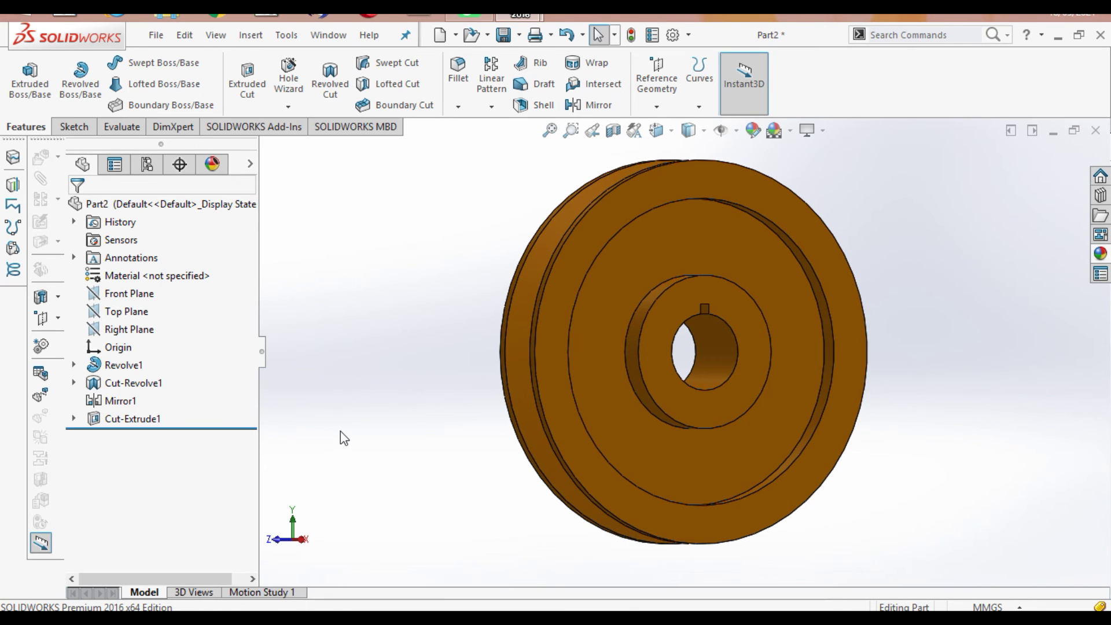
# Turn the painted pulley through full rotations to inspect its finish, groove and hub from all sides
pyautogui.press('Right')
pyautogui.press('Right')
pyautogui.press('Right')
pyautogui.press('Right')
pyautogui.press('Right')
pyautogui.press('Right')
pyautogui.press('Right')
pyautogui.press('Right')
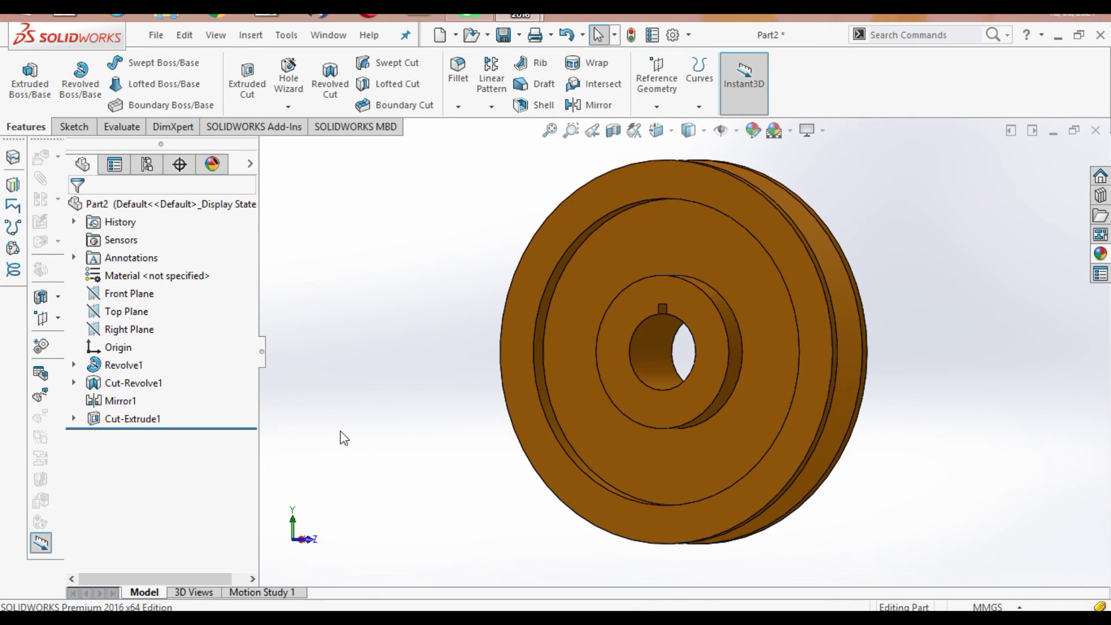
pyautogui.press('Right')
pyautogui.press('Right')
pyautogui.press('Right')
pyautogui.press('Right')
pyautogui.press('Right')
pyautogui.press('Right')
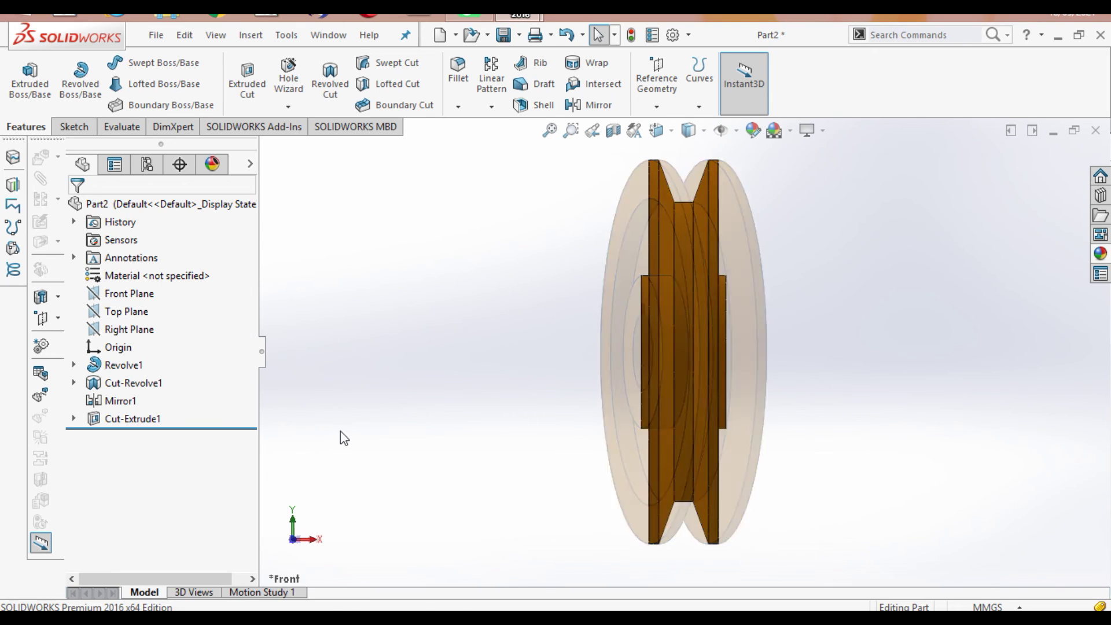
pyautogui.press('Right')
pyautogui.press('Right')
pyautogui.press('Right')
pyautogui.press('Right')
pyautogui.press('Right')
pyautogui.press('Right')
pyautogui.press('Right')
pyautogui.press('Right')
pyautogui.press('Right')
pyautogui.press('Right')
pyautogui.press('Right')
pyautogui.press('Right')
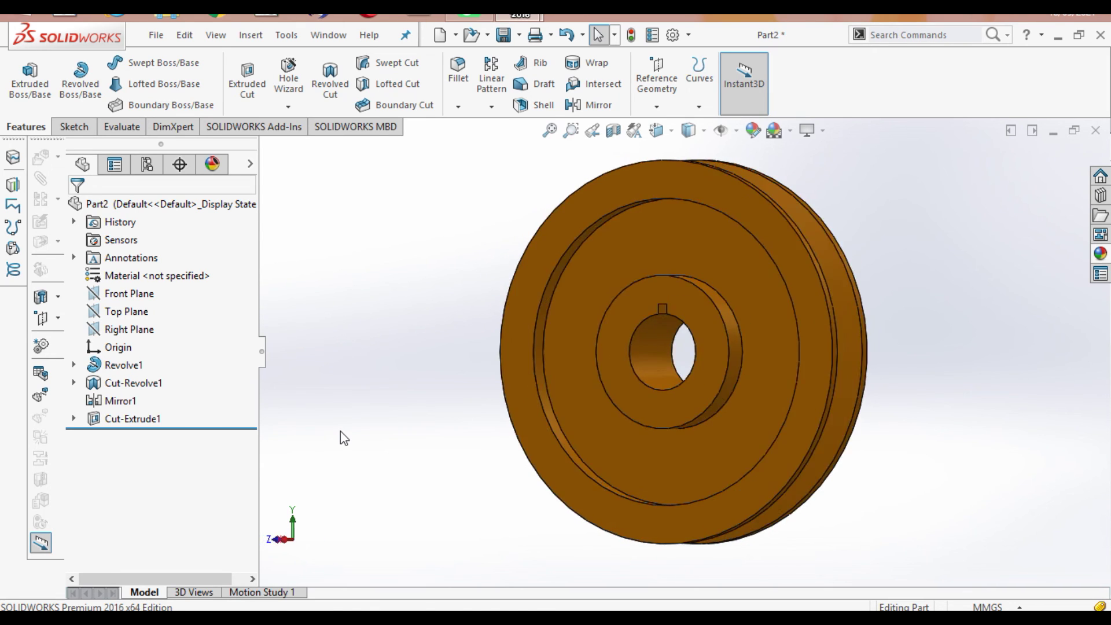
pyautogui.press('Right')
pyautogui.press('Right')
pyautogui.press('Right')
pyautogui.press('Right')
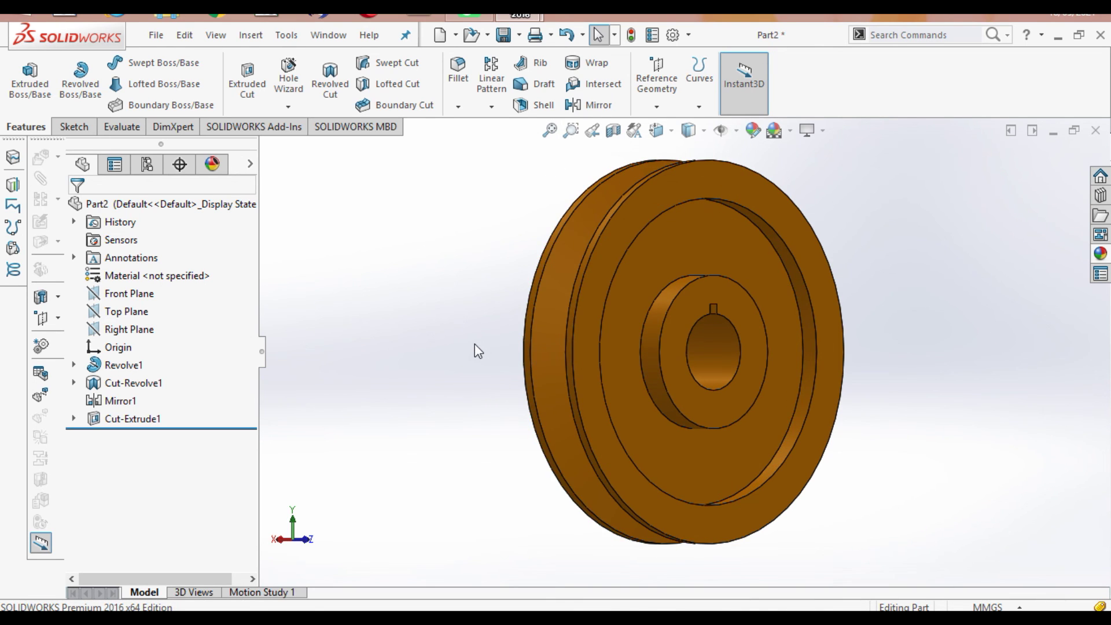
pyautogui.press('Right')
pyautogui.press('Right')
pyautogui.press('Right')
pyautogui.press('Right')
pyautogui.press('Right')
pyautogui.press('Right')
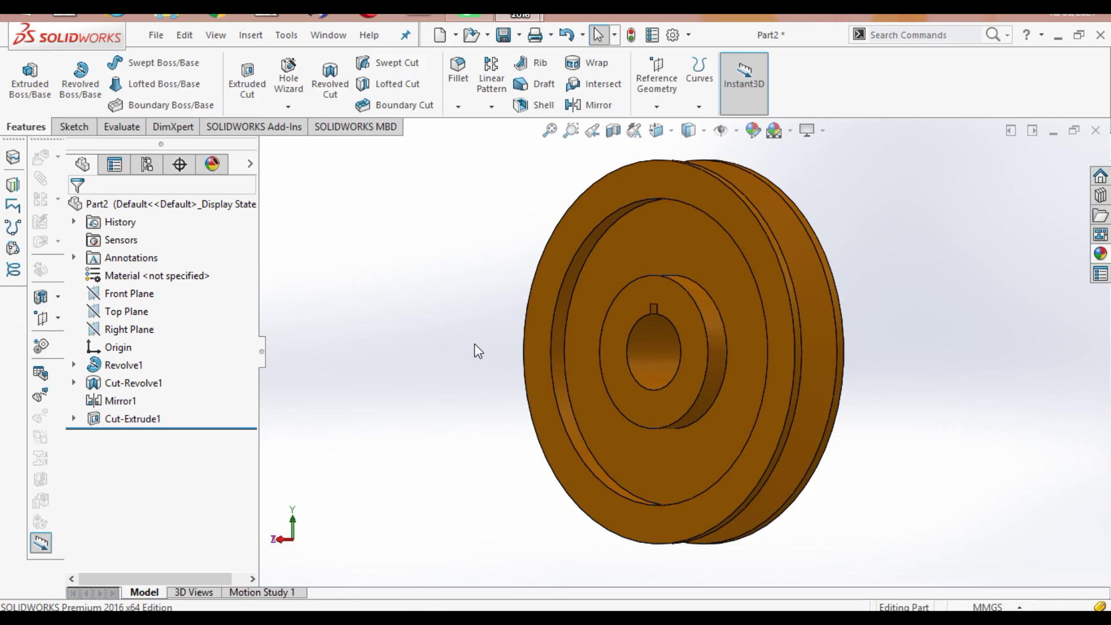